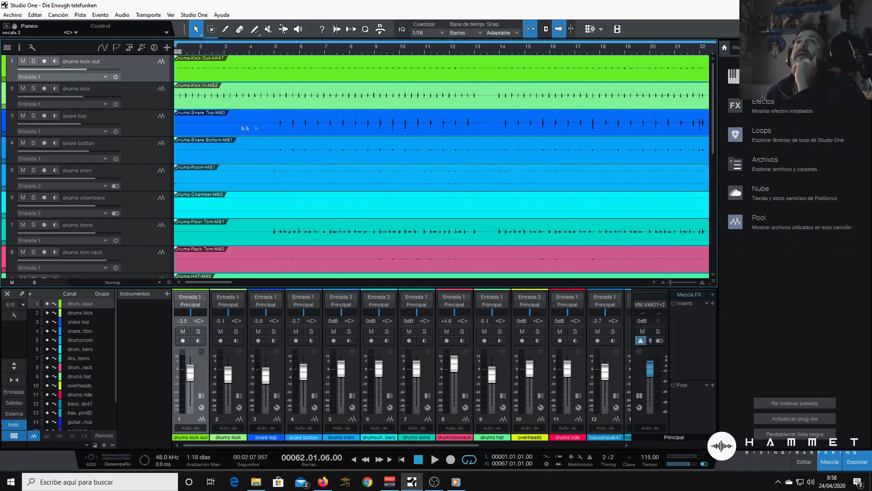
Step: Play the song from the start with only the drums kick out track soloed
scroll(679, 281, "down", 6)
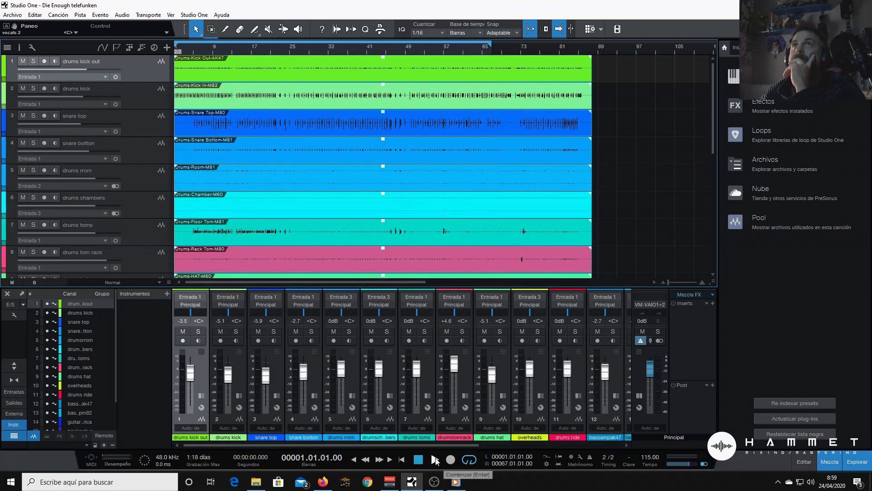
left_click(435, 460)
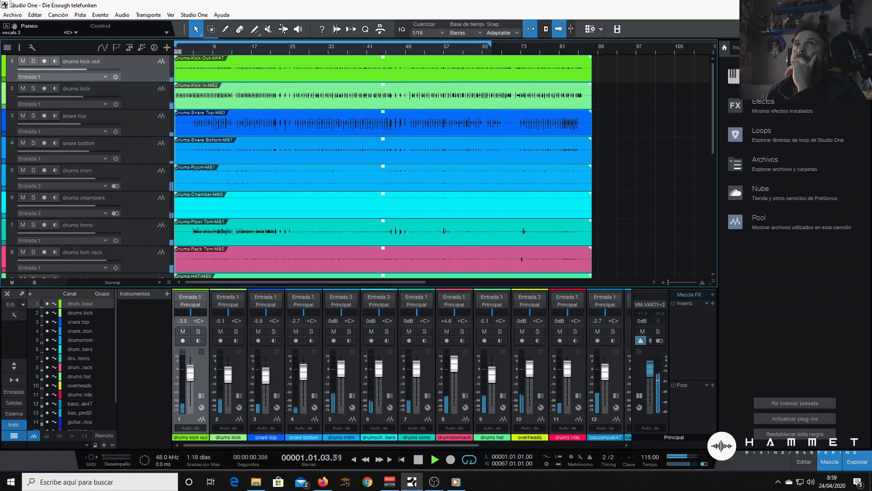
left_click(33, 61)
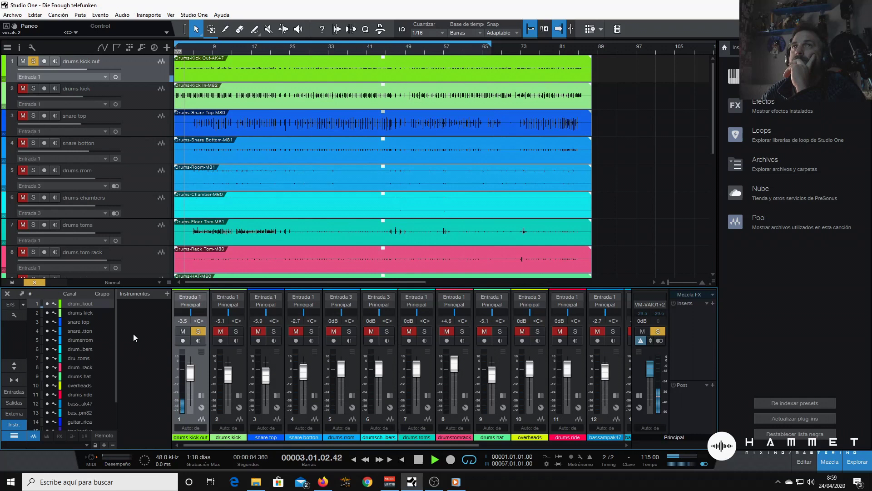
Step: Add a new bus channel to the mixer and name it "kick"
right_click(128, 373)
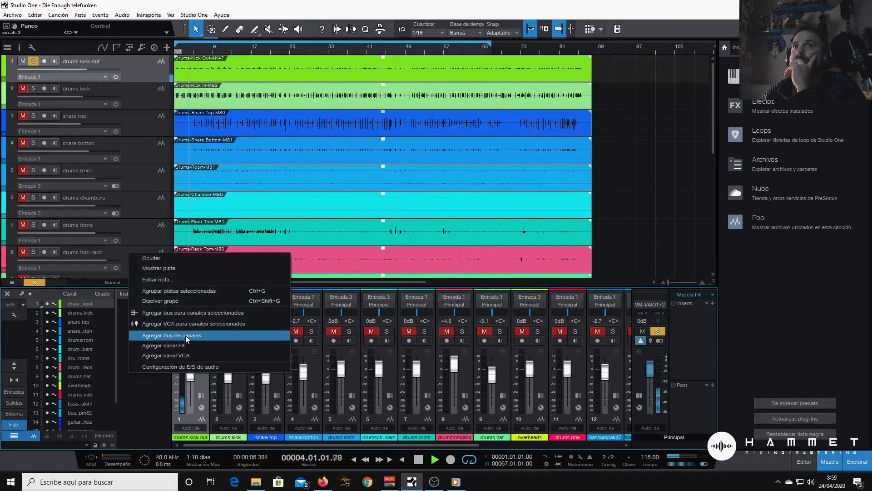
left_click(176, 336)
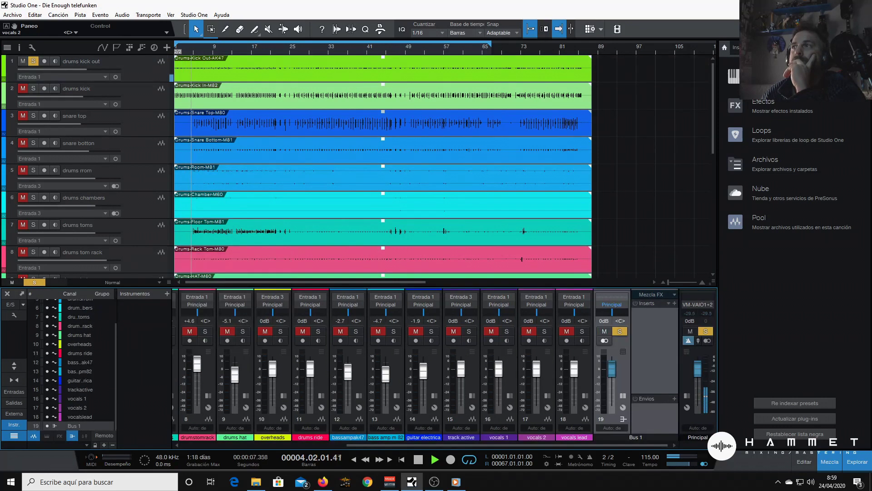
double_click(645, 437)
type("kick")
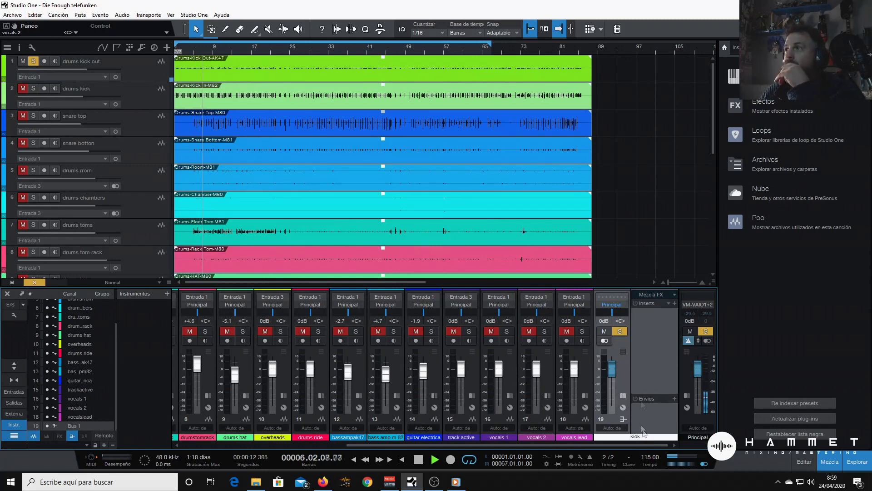
key("Return")
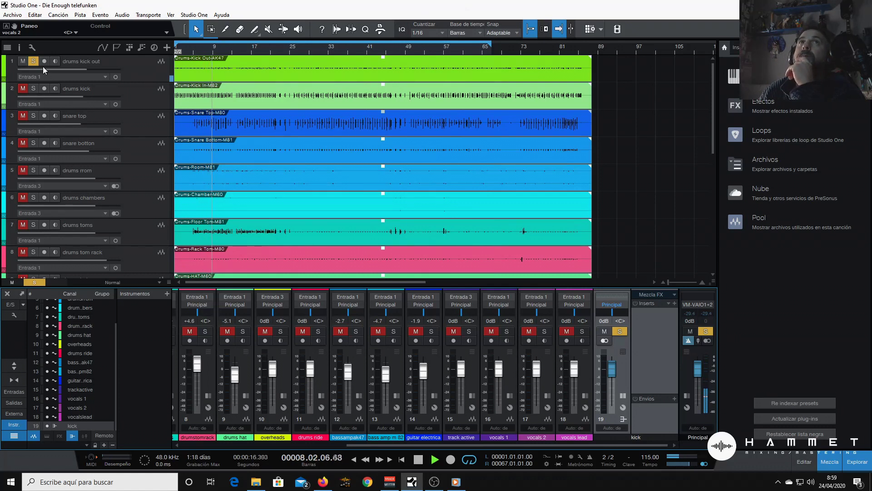
Step: Clear the solo to audition the full mix around bar 38, and stop playback back at the song start
left_click(328, 49)
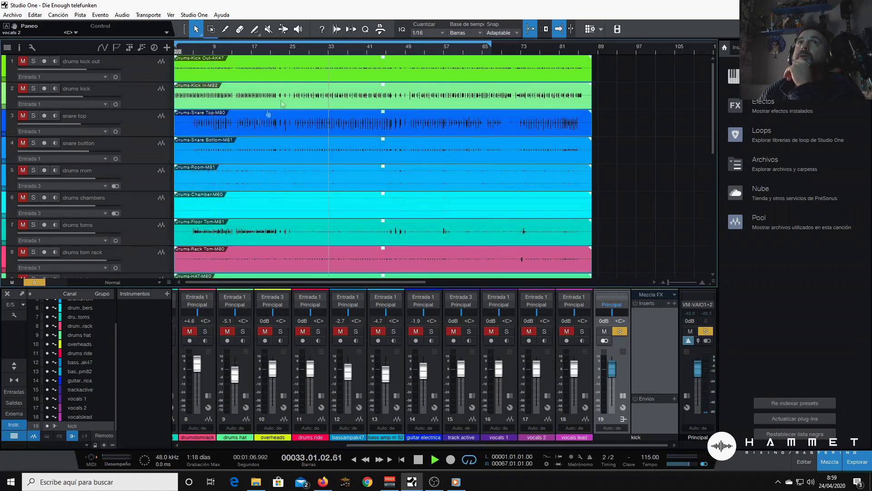
left_click(705, 331)
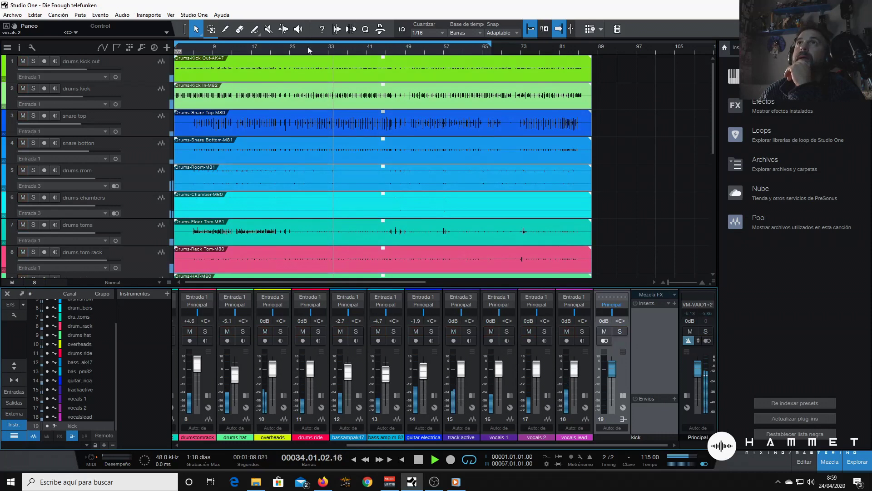
left_click(353, 50)
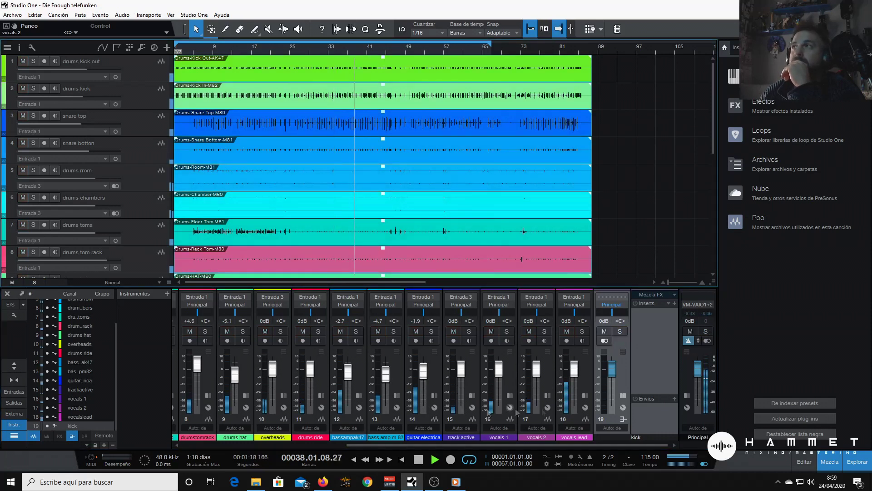
mouse_move(456, 444)
left_mouse_down()
mouse_move(286, 444)
mouse_move(468, 449)
left_mouse_up()
left_click(420, 460)
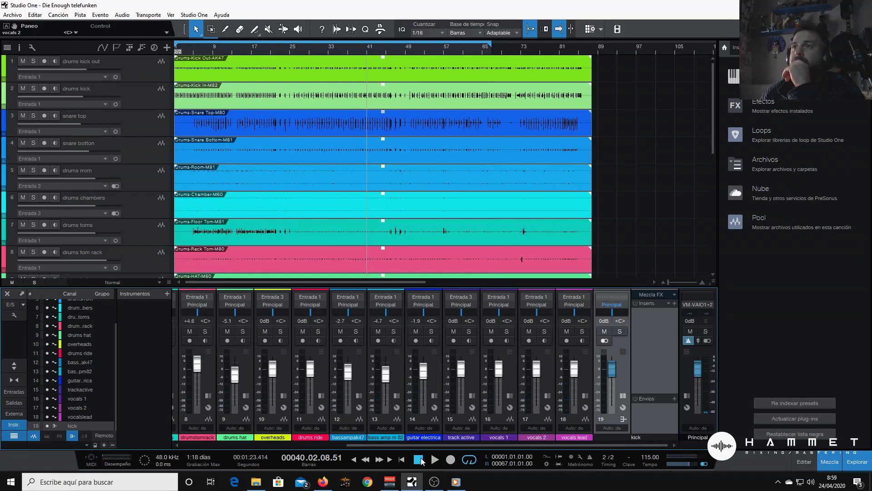
left_click(354, 460)
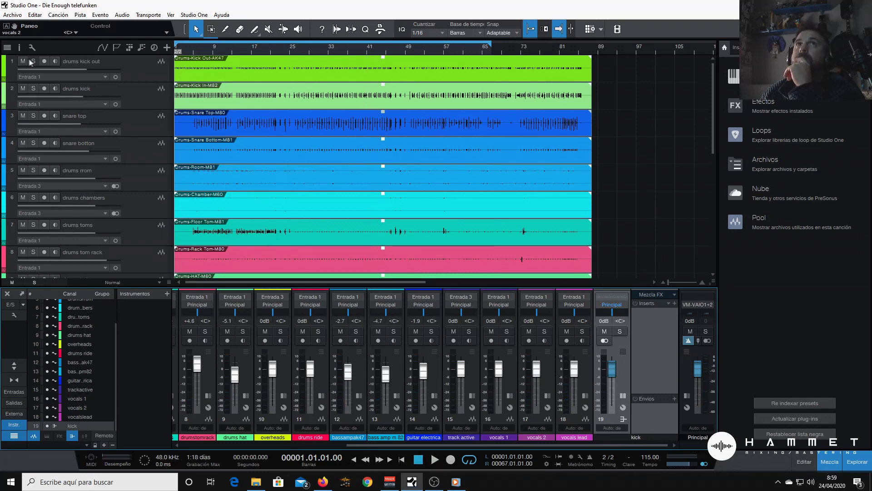
Step: With drums kick out soloed and playing, route the outputs of drums kick out and drums kick to the kick bus
left_click(33, 61)
left_click(434, 459)
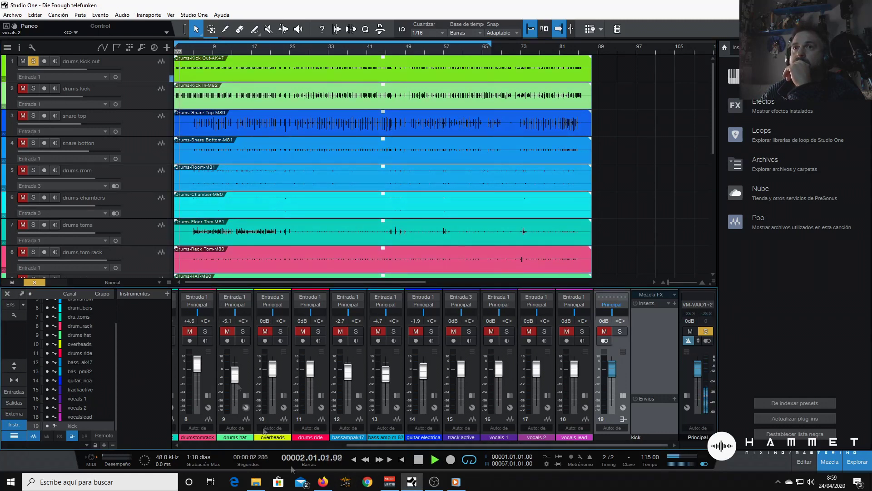
left_click_drag(386, 446, 91, 447)
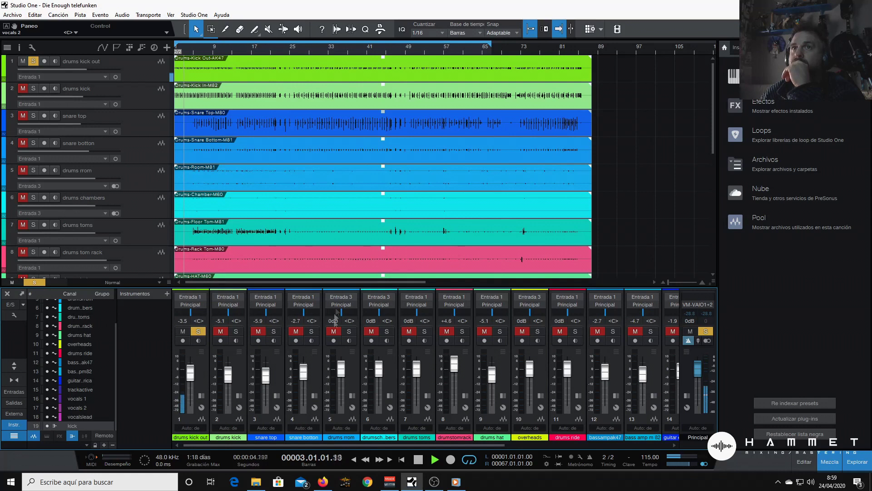
left_click(190, 305)
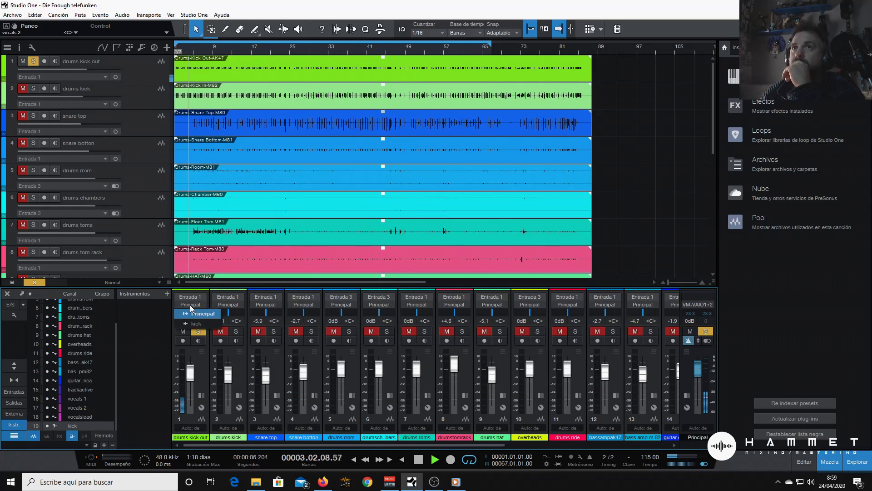
left_click(198, 324)
left_click(219, 305)
left_click(241, 324)
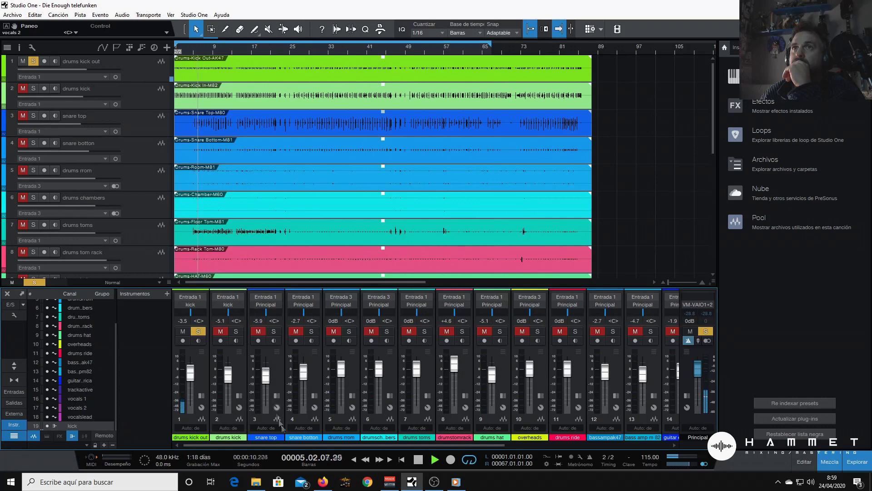
Step: Insert the SSLComp Stereo compressor from the Dynamics effects folder on the kick bus
left_click_drag(278, 445, 475, 460)
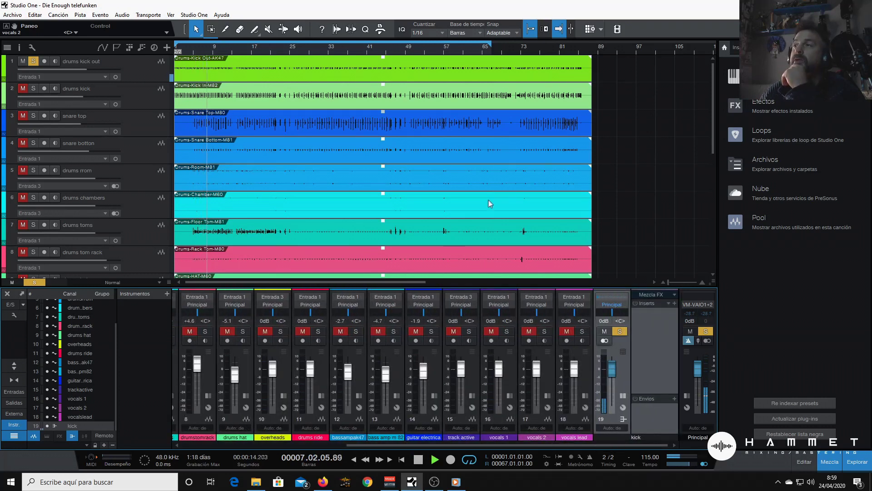
left_click(675, 303)
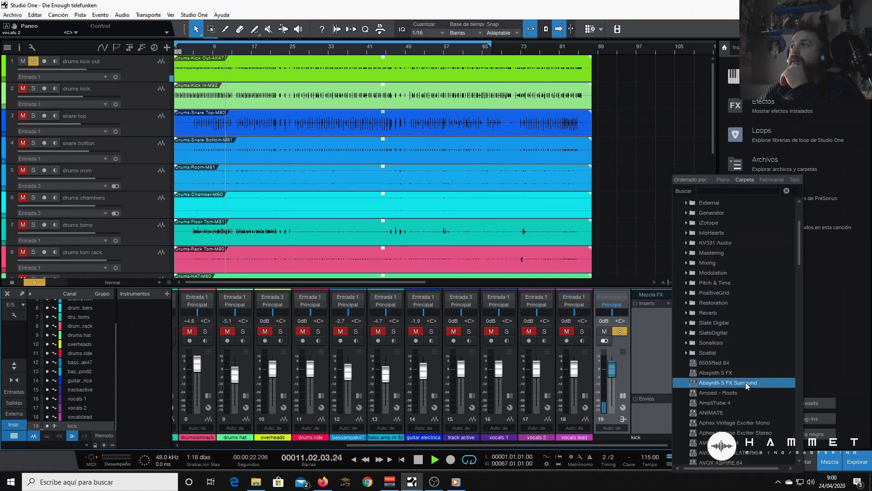
left_click(770, 180)
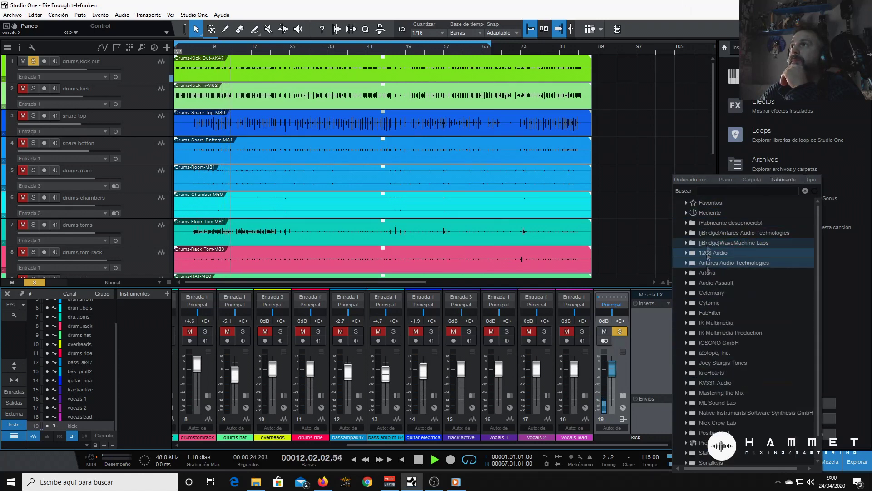
scroll(723, 337, "down", 2)
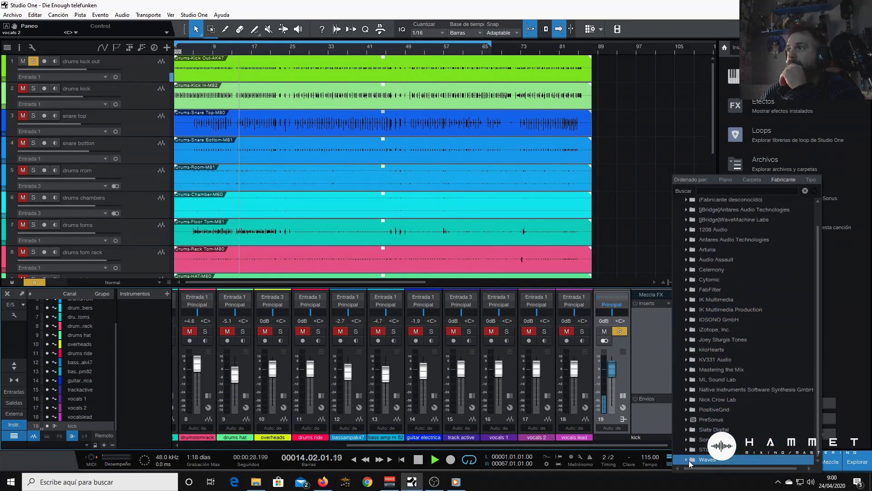
left_click(688, 460)
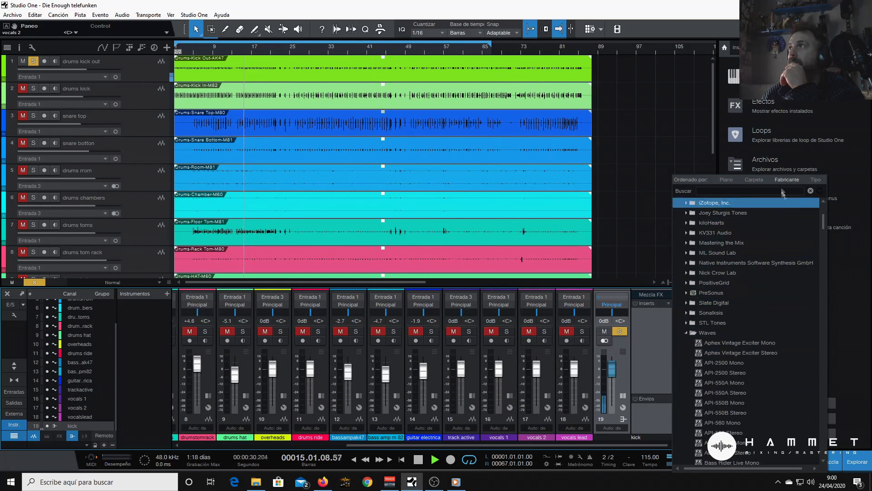
left_click(753, 181)
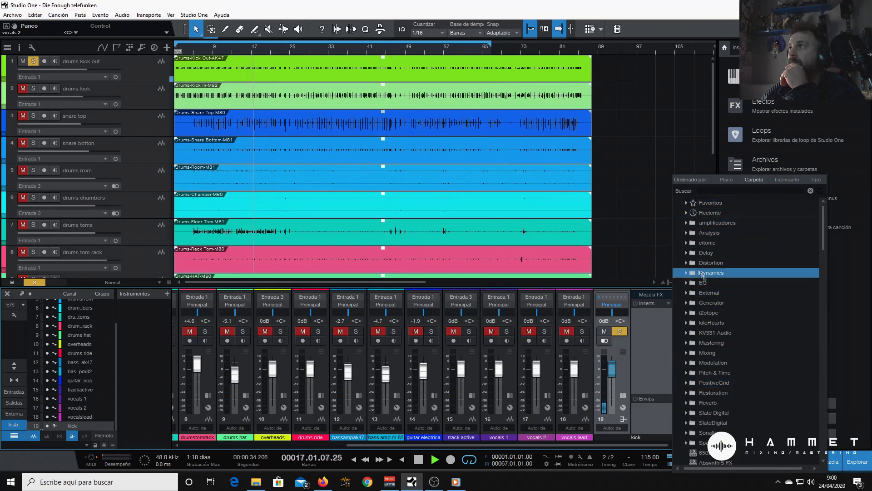
left_click(688, 274)
scroll(689, 273, "down", 3)
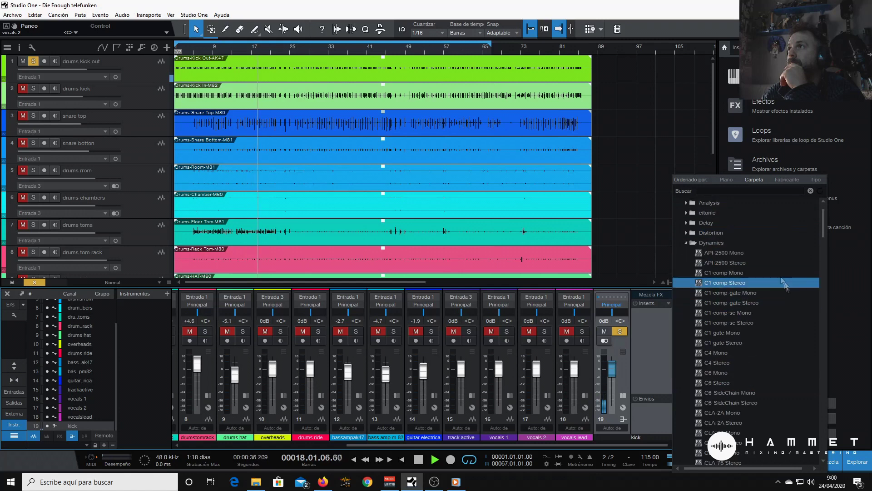
scroll(729, 346, "down", 10)
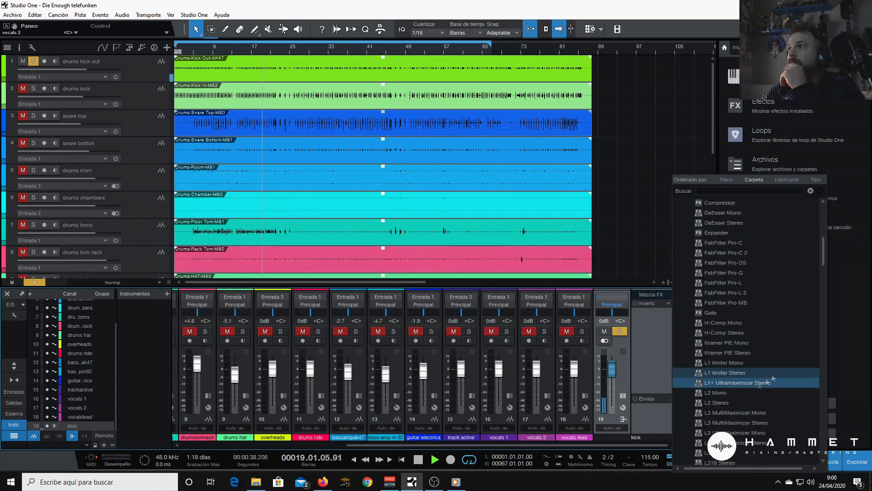
scroll(731, 374, "down", 10)
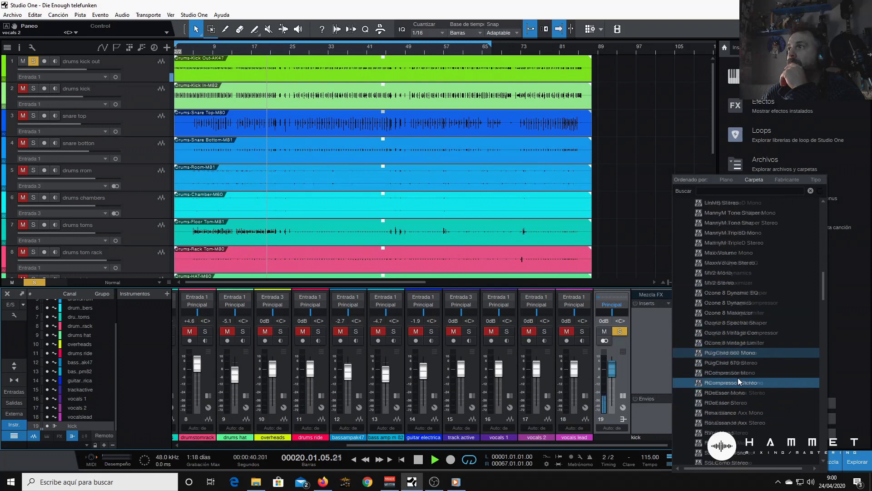
left_click(732, 372)
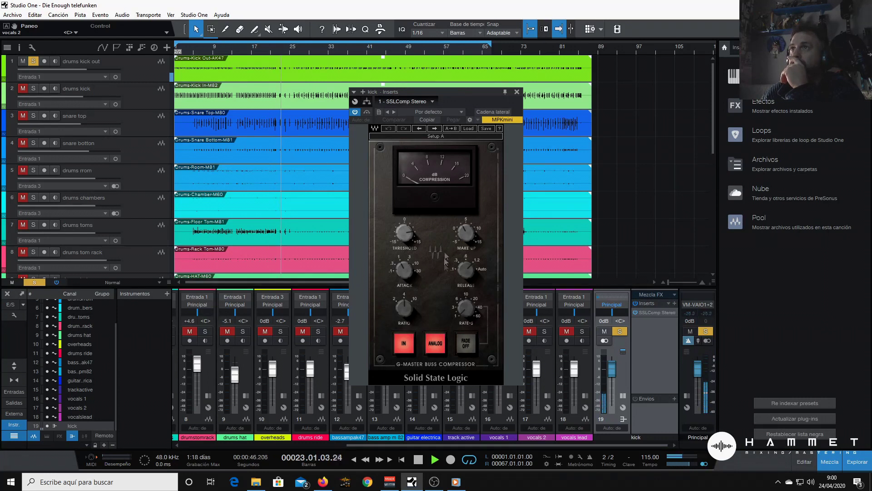
Step: Set the kick bus compressor's threshold to about -8.5 dB and its makeup gain to about 4.7 dB, and close its window
left_click_drag(472, 239, 472, 227)
left_click_drag(404, 234, 405, 230)
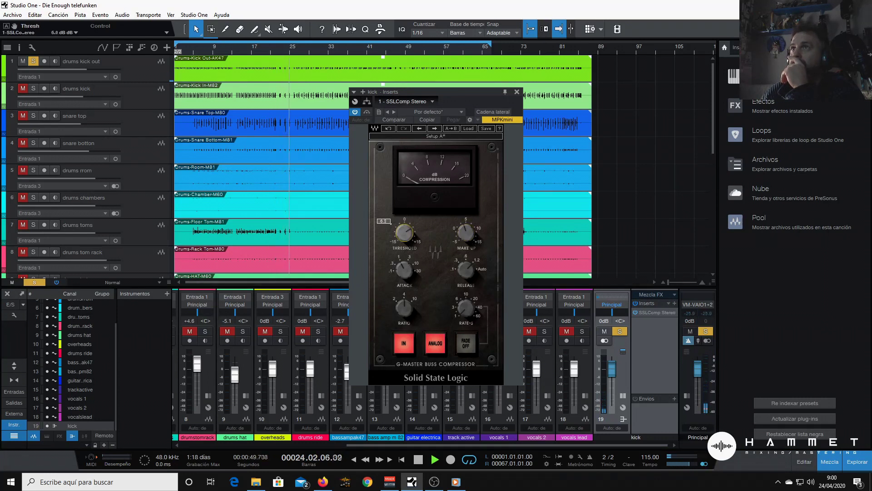
left_click(405, 270)
mouse_move(408, 242)
left_mouse_down()
mouse_move(404, 261)
mouse_move(405, 238)
left_mouse_up()
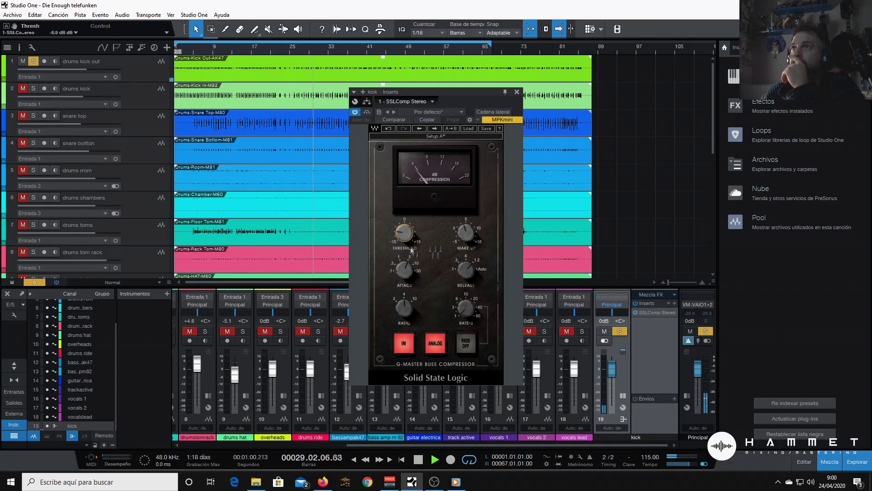
left_click_drag(465, 233, 466, 227)
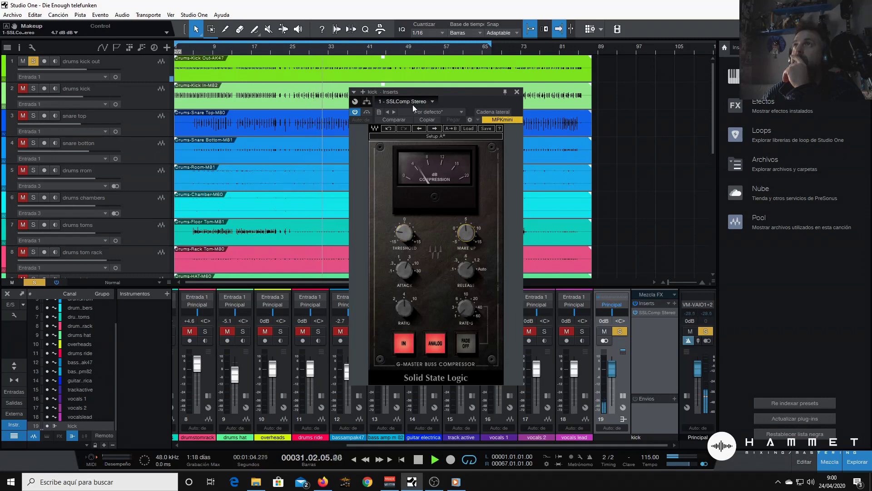
left_click_drag(445, 91, 424, 88)
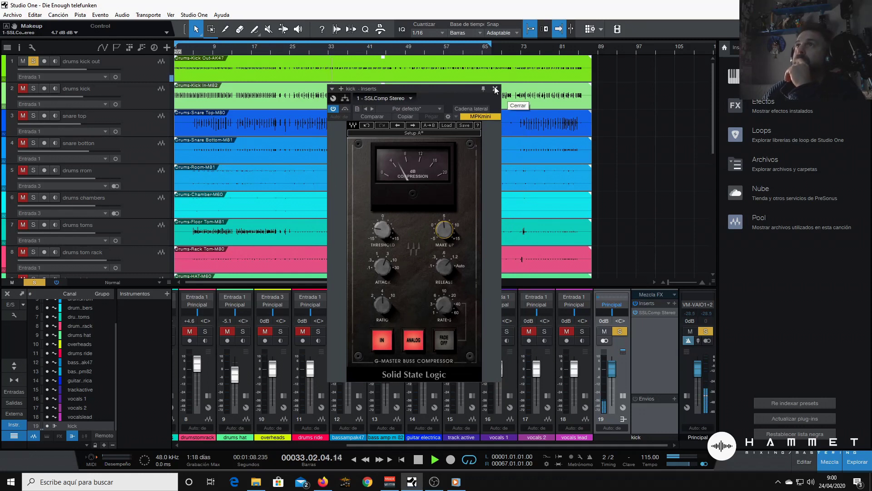
left_click_drag(383, 229, 382, 230)
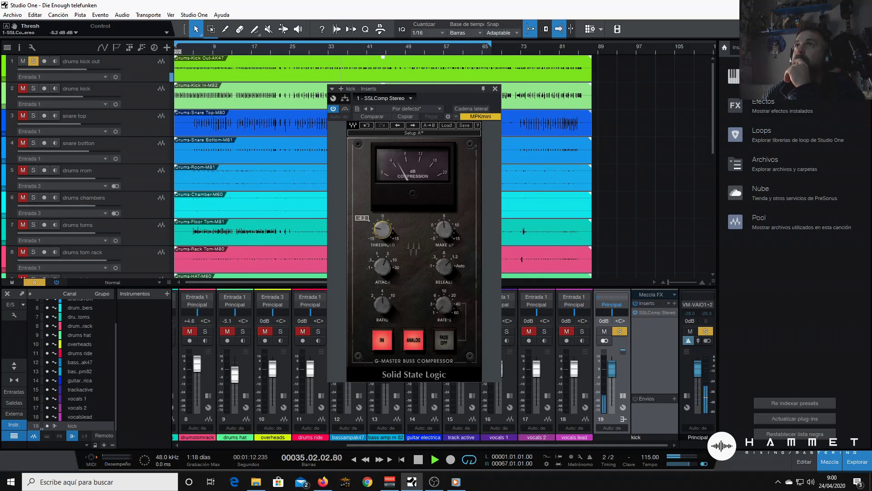
left_click(495, 88)
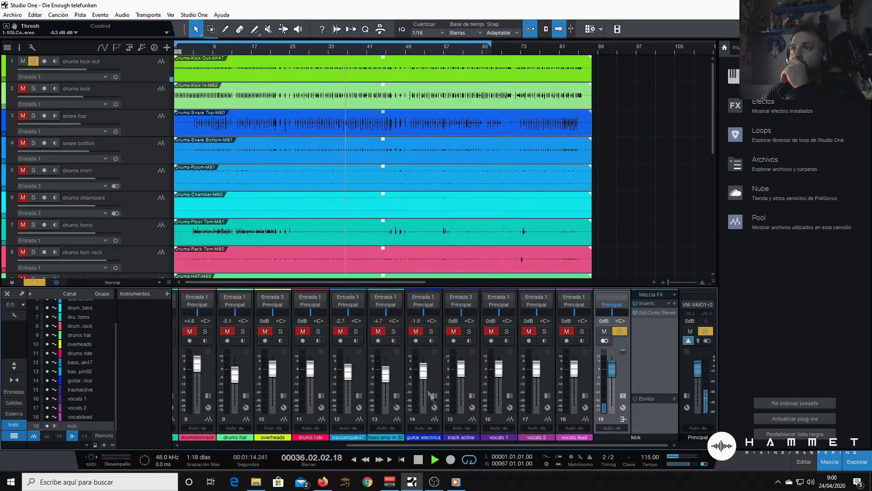
Step: Solo drums kick too and balance the kick faders at -5.1 dB for drums kick out and -3.5 dB for drums kick
left_click_drag(449, 448, 217, 446)
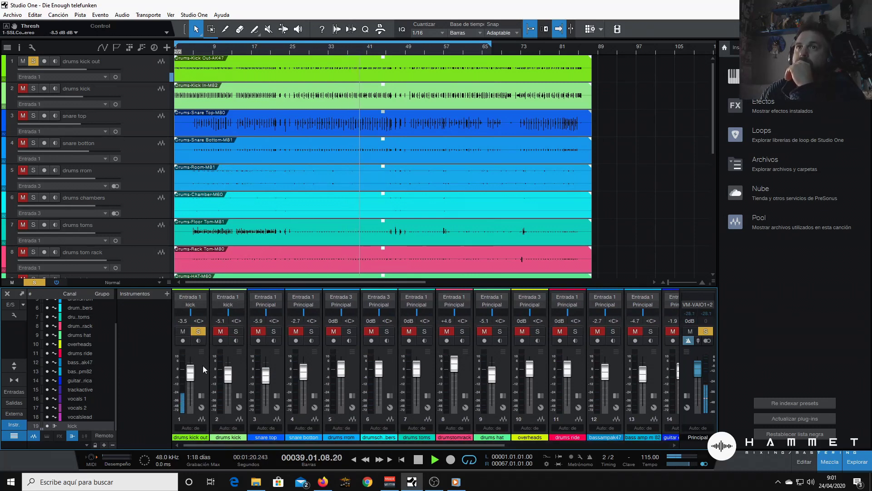
mouse_move(194, 378)
left_mouse_down()
mouse_move(190, 386)
mouse_move(187, 373)
left_mouse_up()
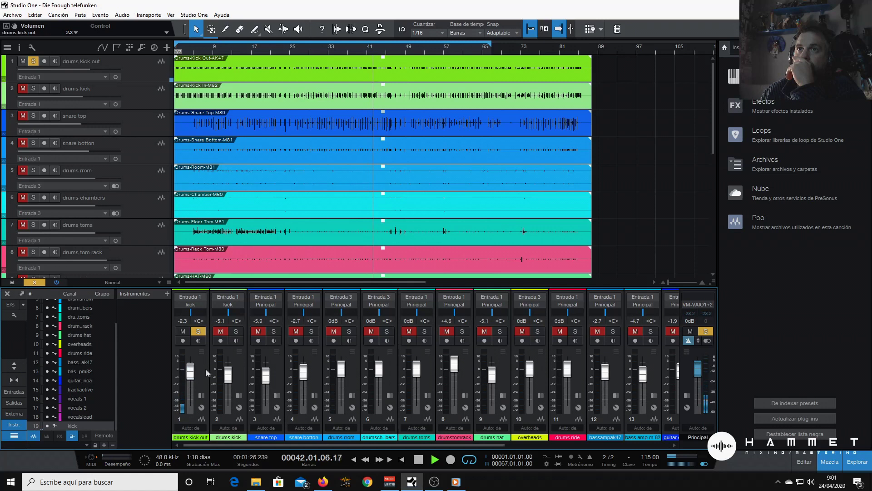
left_click(237, 331)
mouse_move(228, 373)
left_mouse_down()
mouse_move(228, 387)
mouse_move(228, 372)
mouse_move(193, 383)
mouse_move(191, 392)
mouse_move(192, 363)
mouse_move(191, 378)
mouse_move(228, 372)
left_mouse_up()
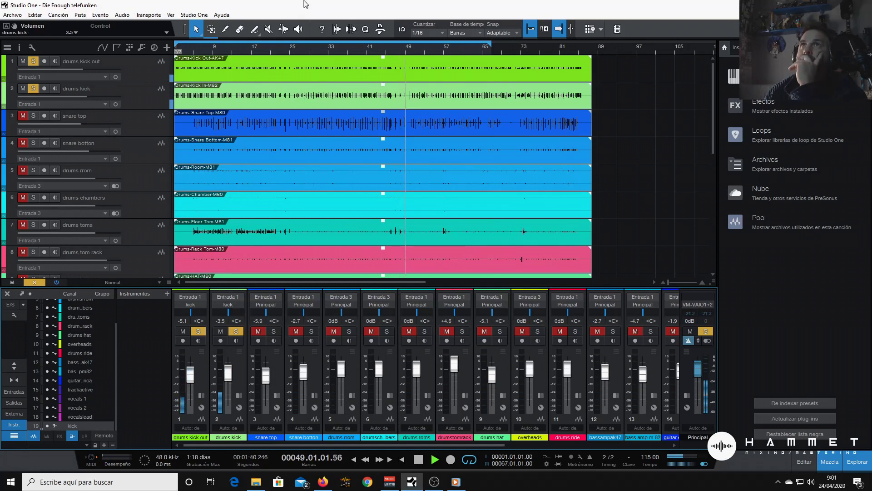
Step: Extend the end of the loop range to bar 86 and solo the snare top track
left_click_drag(490, 47, 583, 49)
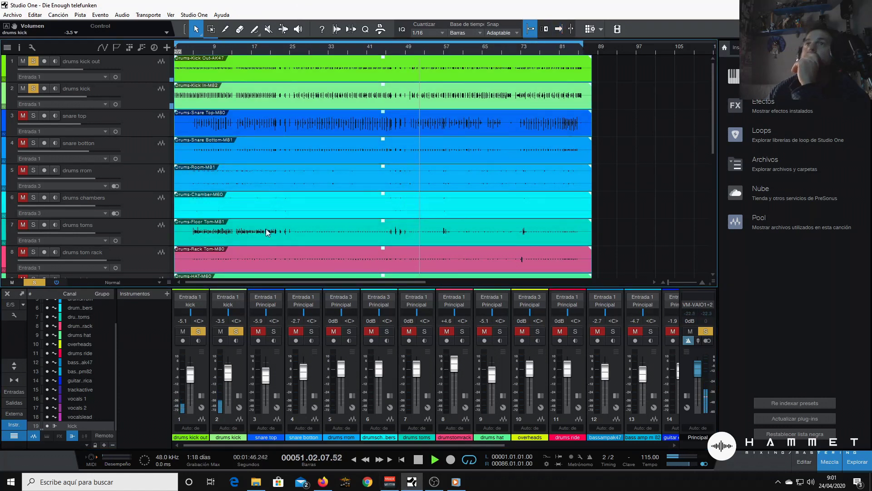
left_click(273, 332)
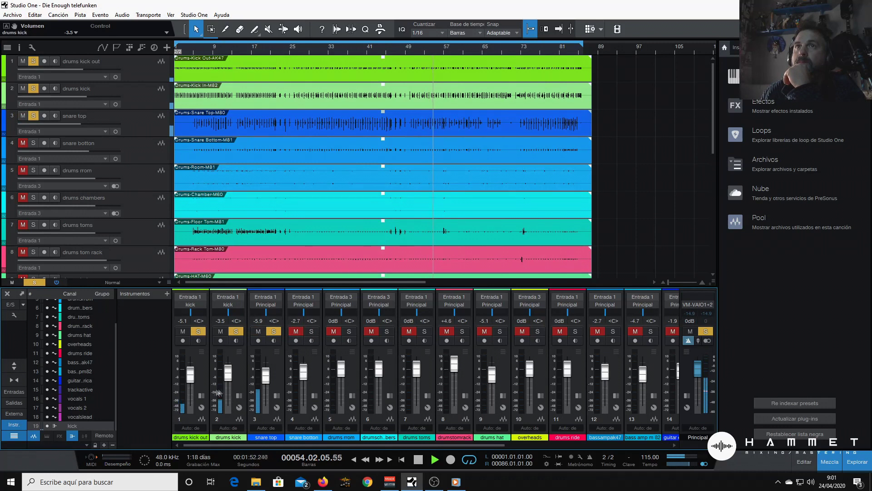
Step: Add a bus channel to the mixer and name it snare
right_click(149, 375)
left_click(191, 337)
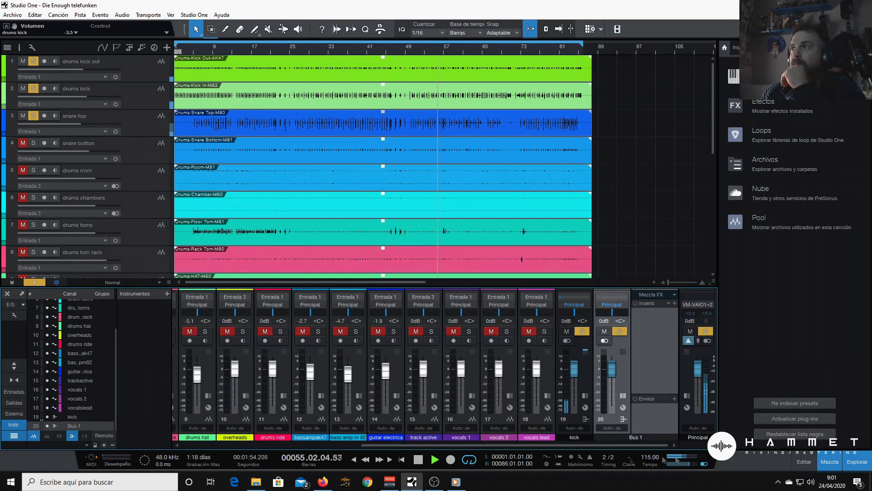
double_click(636, 438)
type("sm")
key("Return")
type("nare")
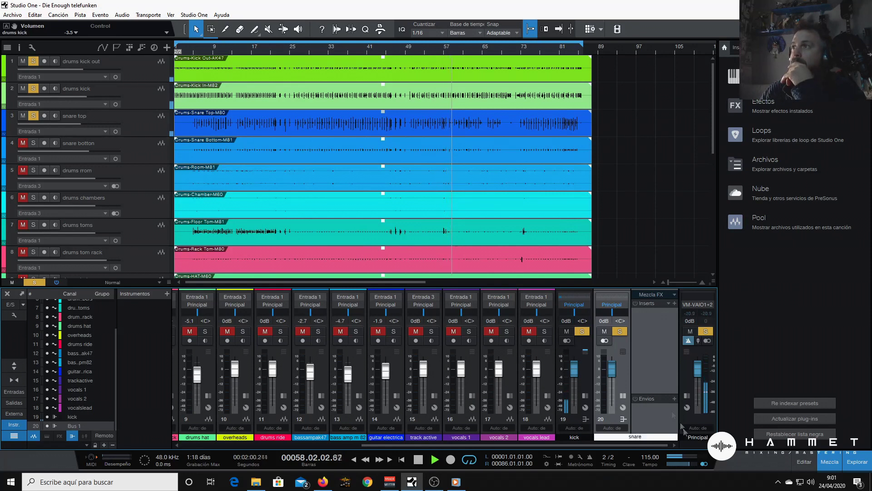
key("Return")
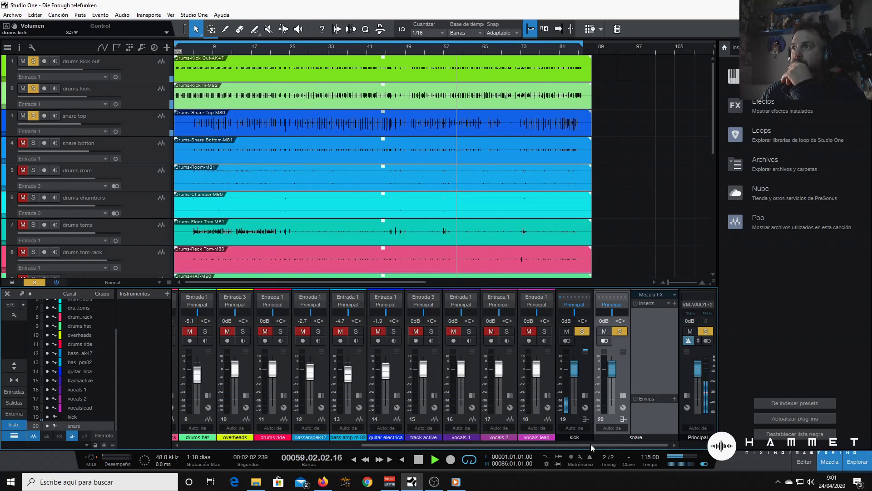
Step: Solo snare botton and route the outputs of snare botton and snare top to the snare bus
left_click_drag(591, 445, 404, 446)
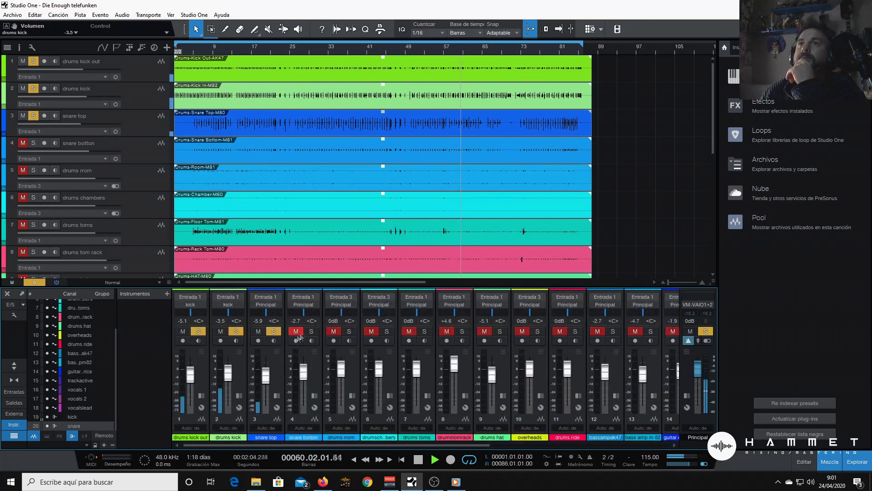
left_click(313, 331)
left_click(303, 304)
left_click(310, 334)
left_click(266, 304)
left_click(274, 334)
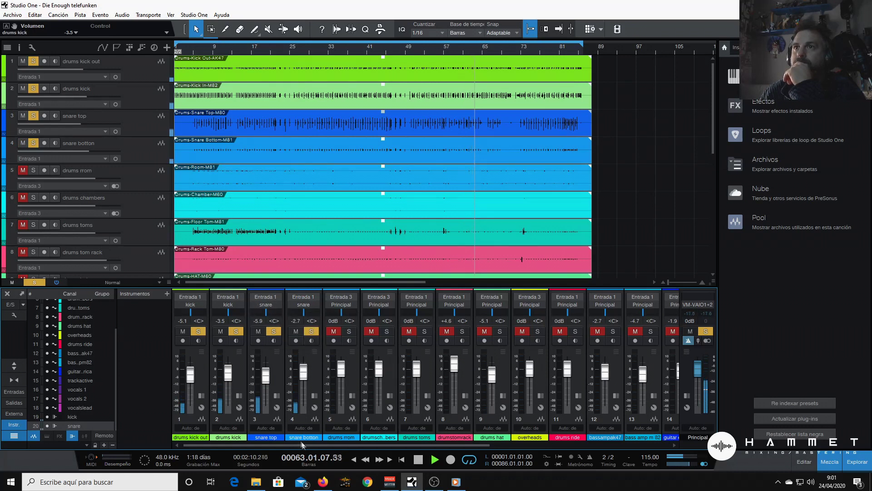
Step: Copy the SSLComp Stereo compressor from the kick bus inserts to the snare bus
left_click_drag(300, 443, 476, 445)
left_click(671, 400)
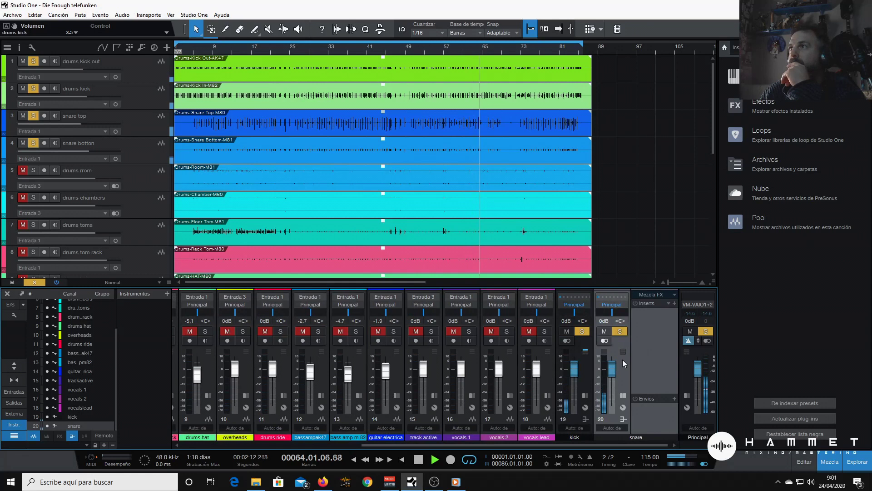
double_click(590, 364)
left_click(671, 370)
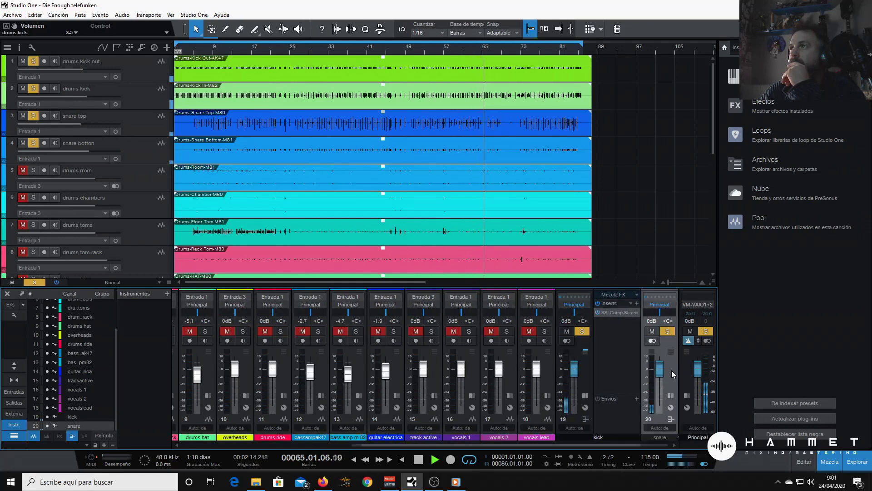
left_click(671, 370)
left_click_drag(579, 315, 654, 312)
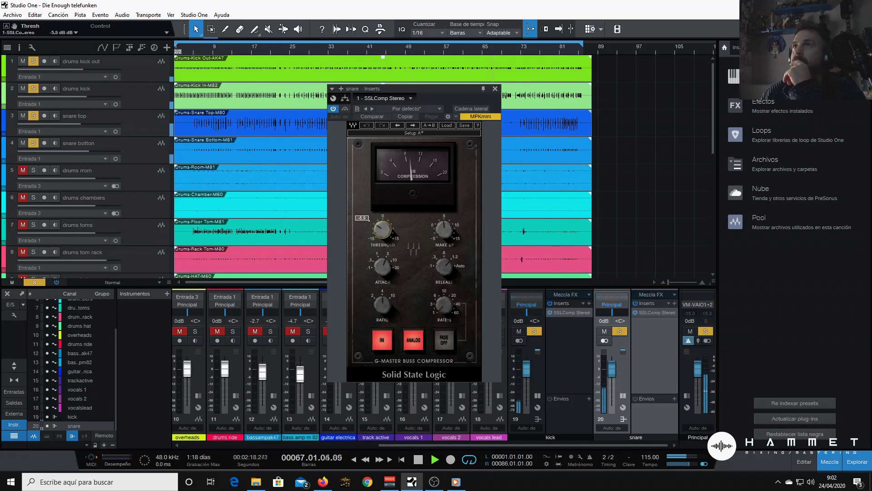
Step: Set the snare bus compressor's makeup gain to about 5.9 dB and its threshold to about -7.1 dB while playing, and close its window
left_click_drag(382, 231, 382, 227)
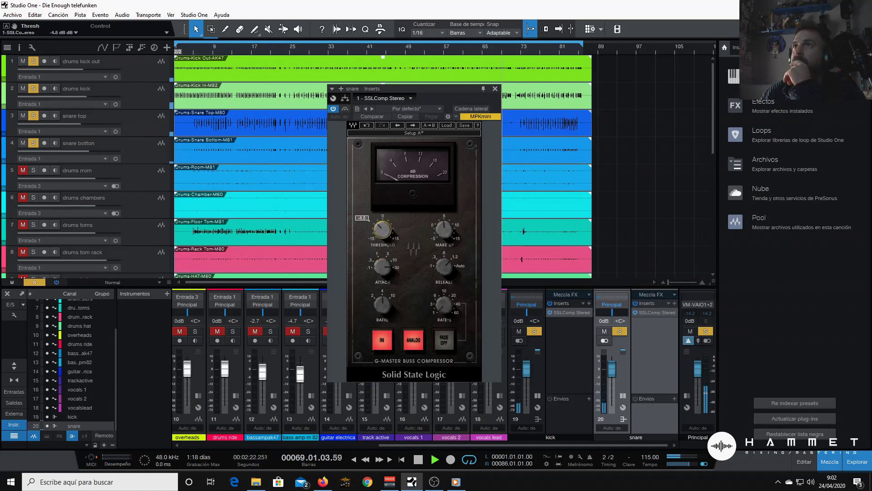
left_click_drag(445, 229, 444, 227)
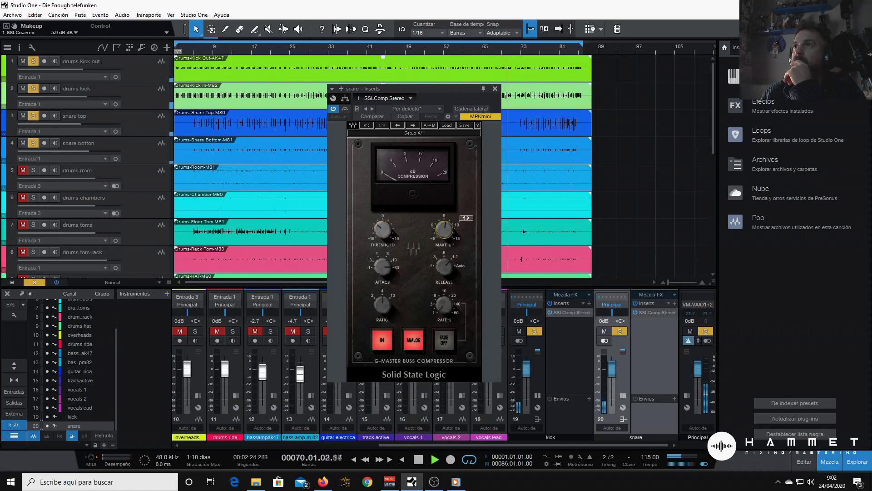
left_click_drag(381, 229, 382, 231)
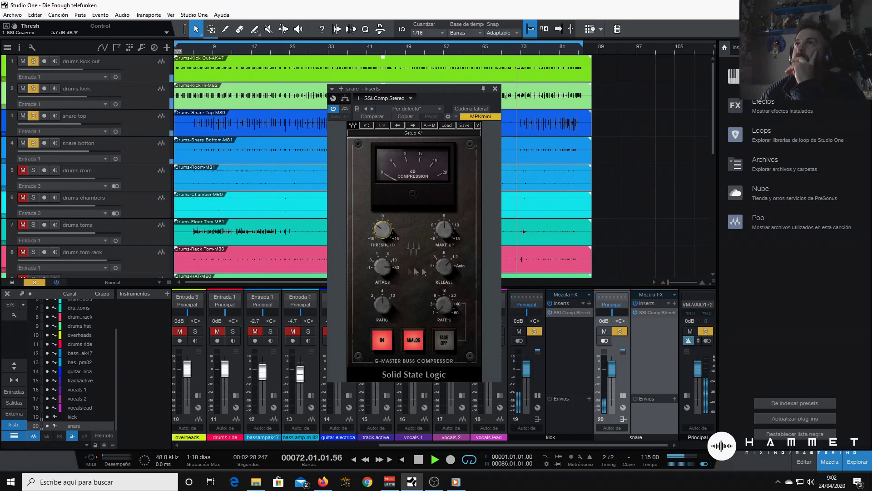
left_click(261, 51)
mouse_move(385, 237)
left_mouse_down()
mouse_move(385, 252)
mouse_move(382, 228)
left_mouse_up()
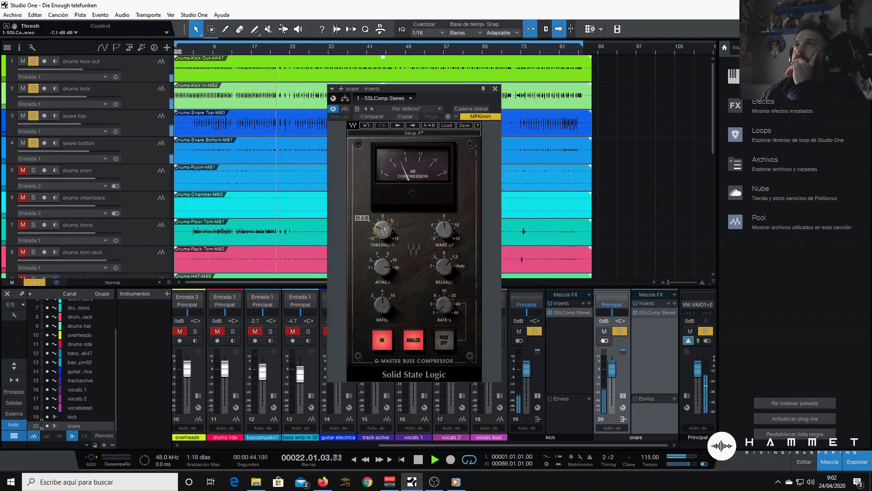
left_click(494, 89)
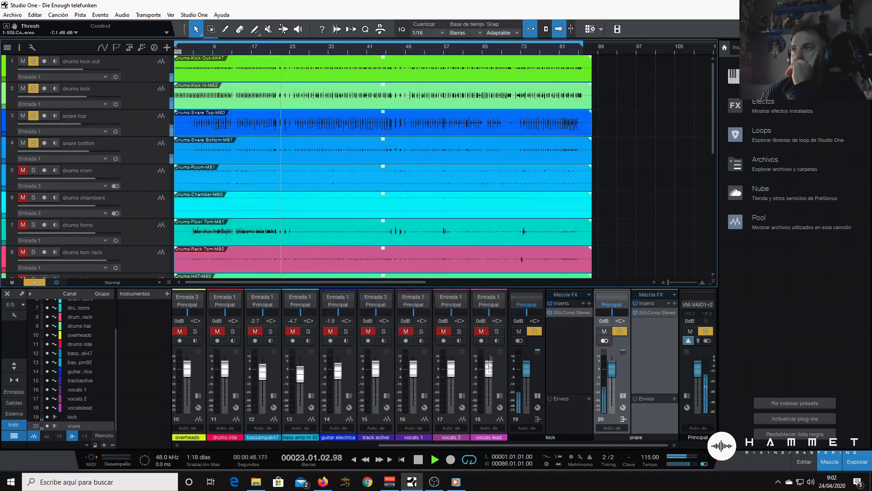
Step: Unmute and solo the drums rrom track
left_click(684, 360)
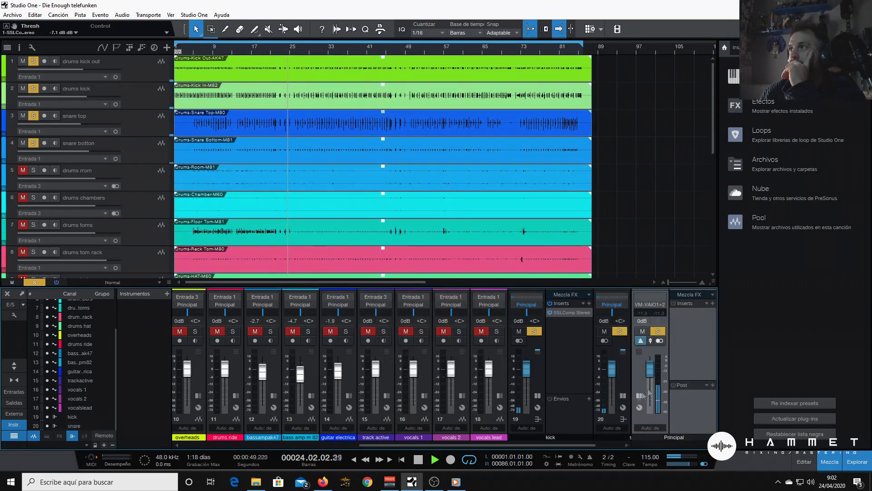
double_click(640, 372)
left_click_drag(513, 445, 303, 447)
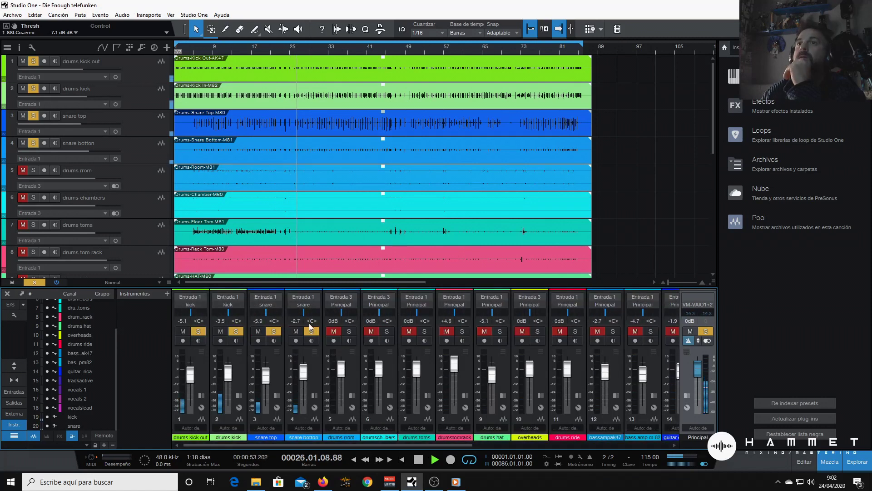
left_click(333, 331)
left_click(349, 331)
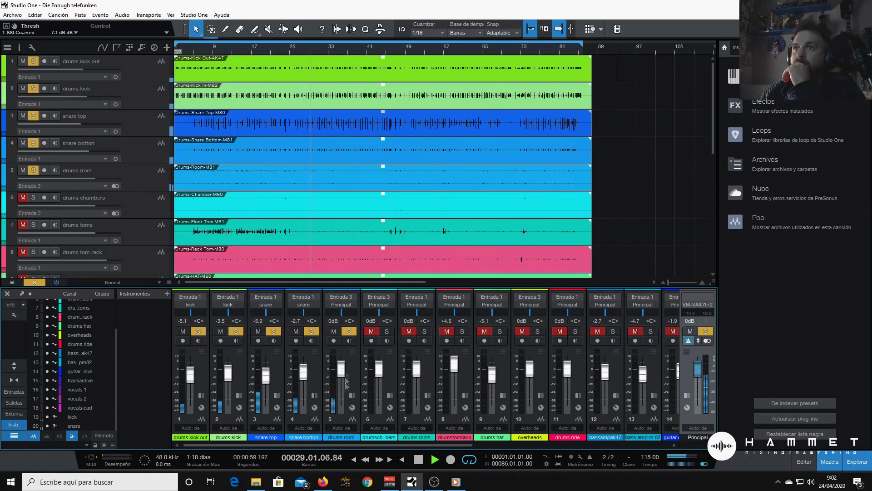
Step: Add another bus channel to the mixer and name it drums room
left_click(338, 303)
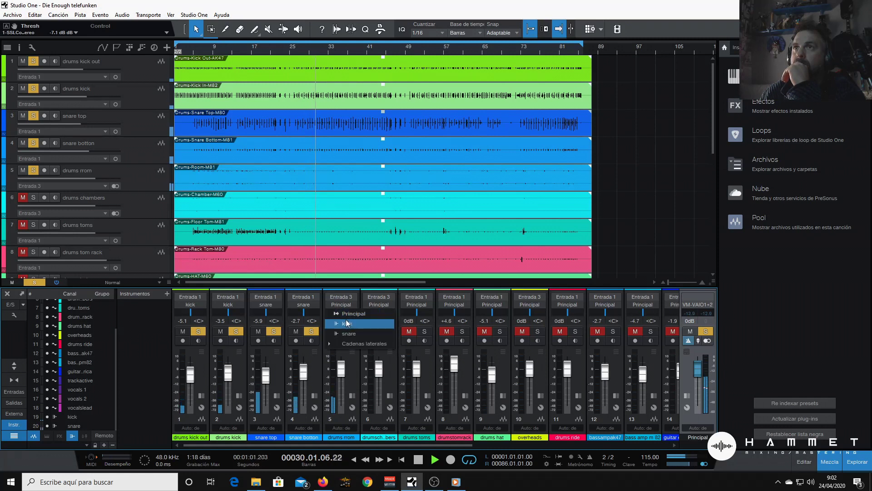
left_click(135, 369)
right_click(133, 369)
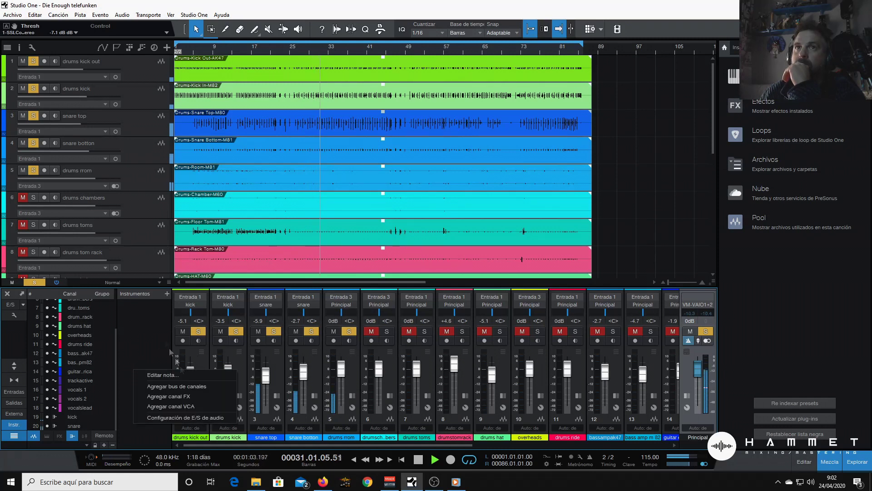
left_click(196, 386)
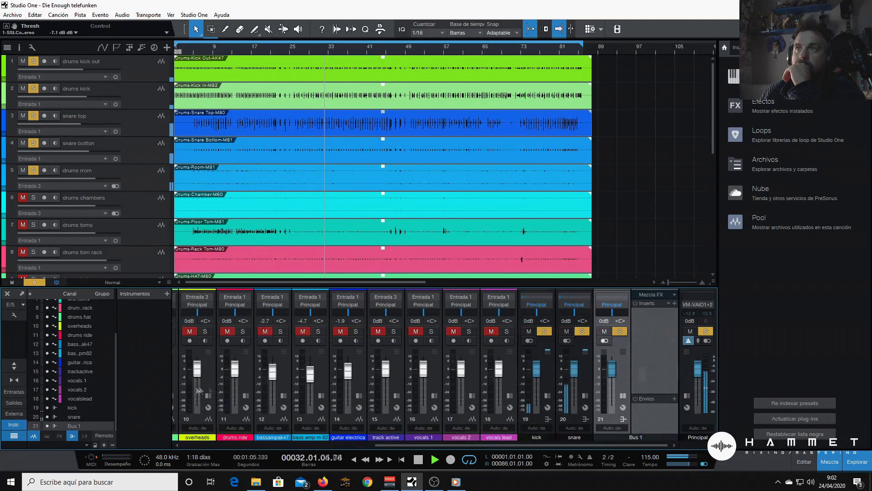
double_click(640, 436)
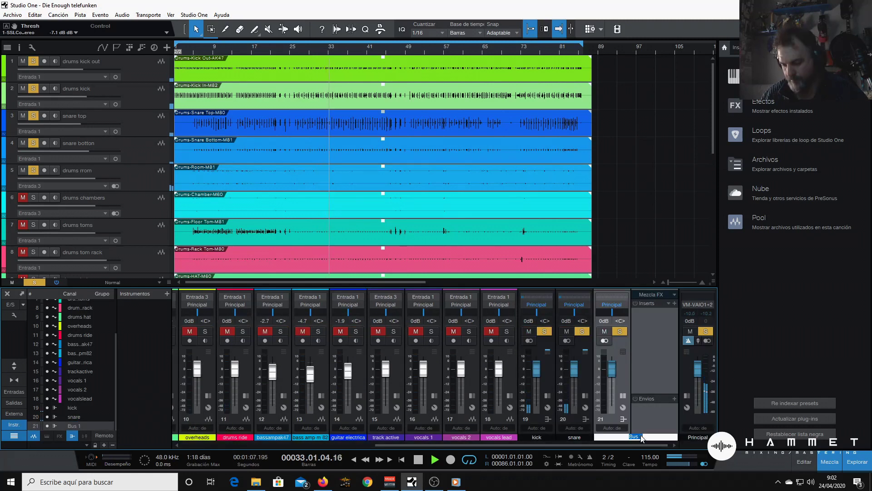
type("drum")
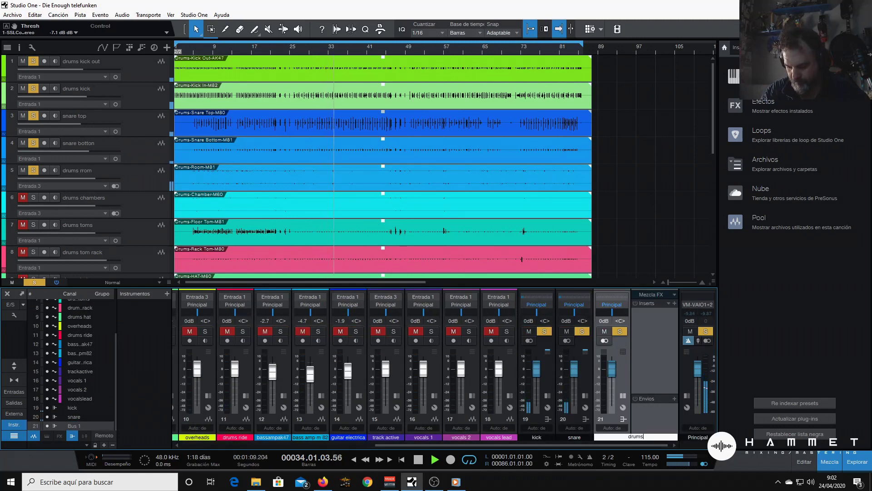
type("s room")
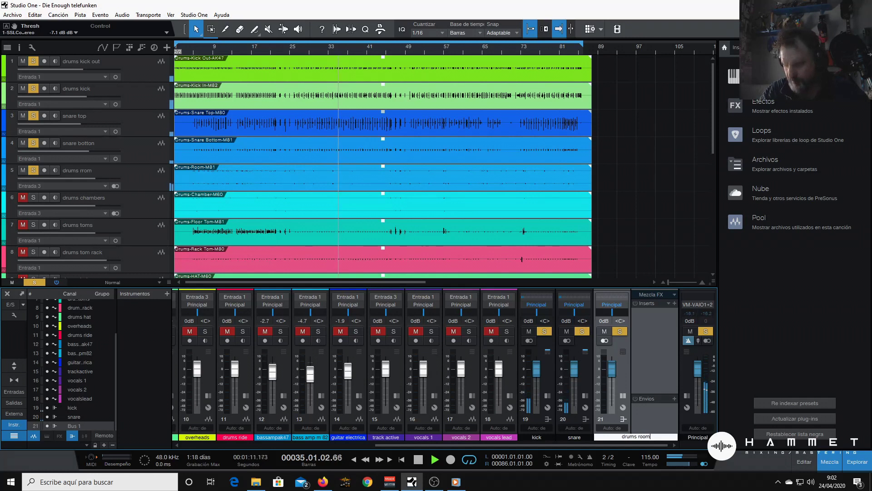
key("Return")
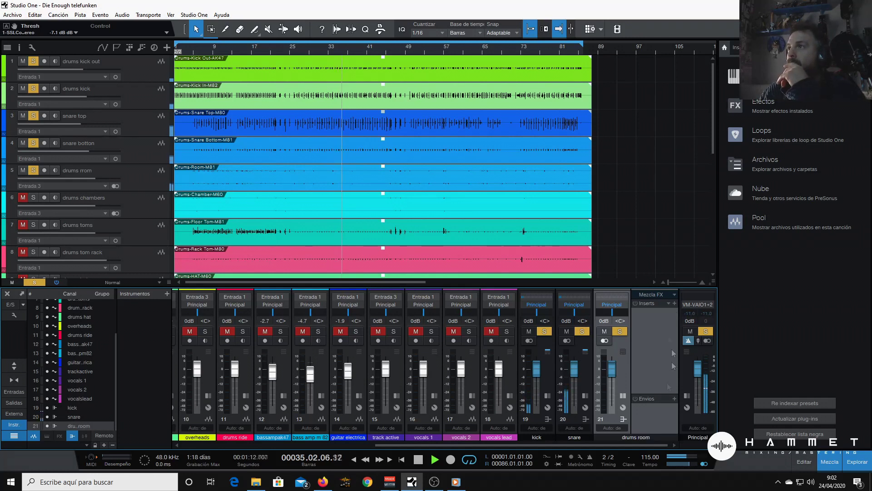
Step: Insert the API-2500 Stereo compressor from the Dynamics effects folder on the drums room bus
left_click(626, 367)
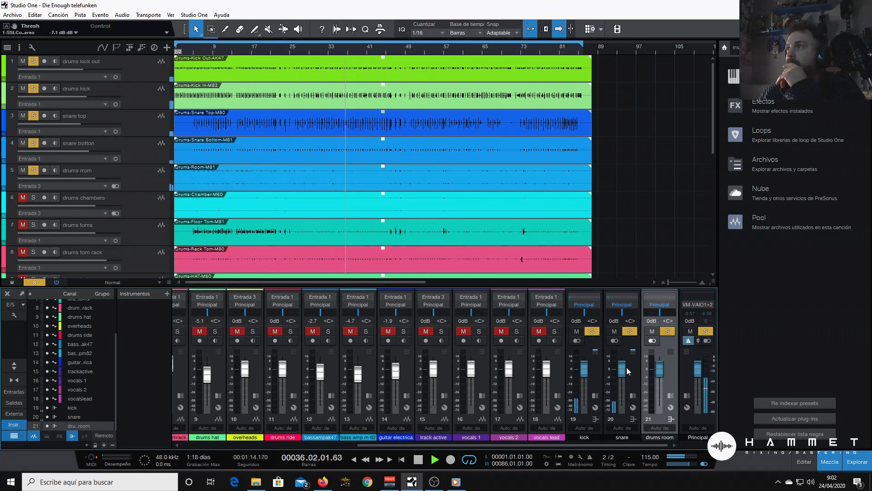
double_click(672, 372)
double_click(589, 366)
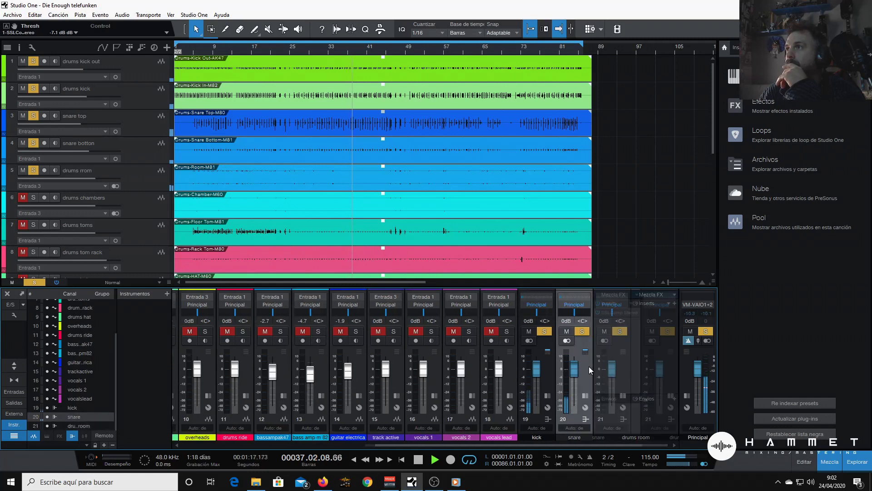
left_click(676, 370)
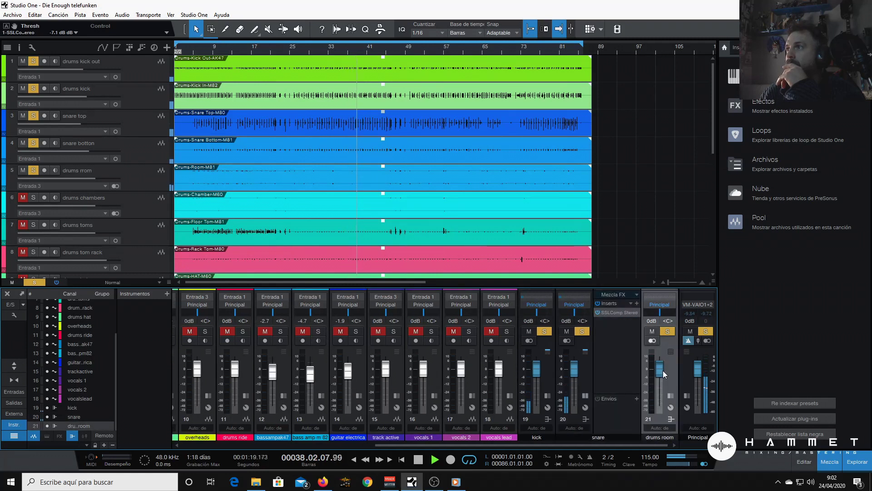
left_click(669, 372)
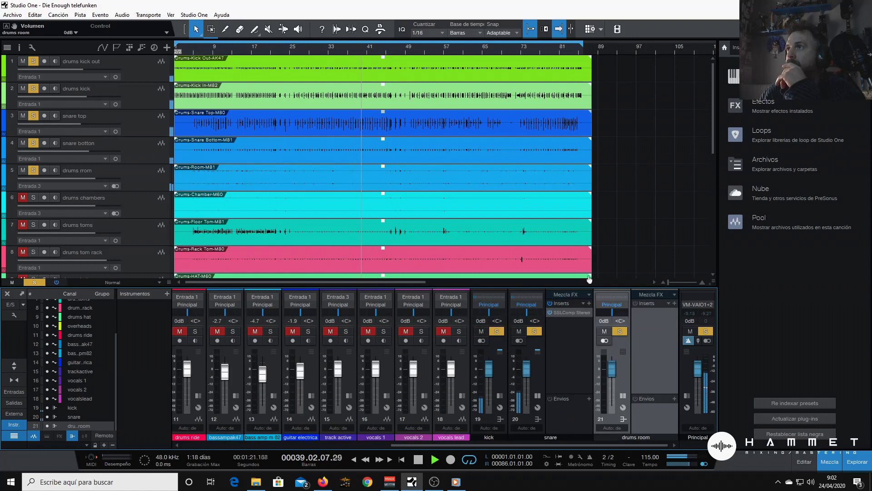
left_click(675, 304)
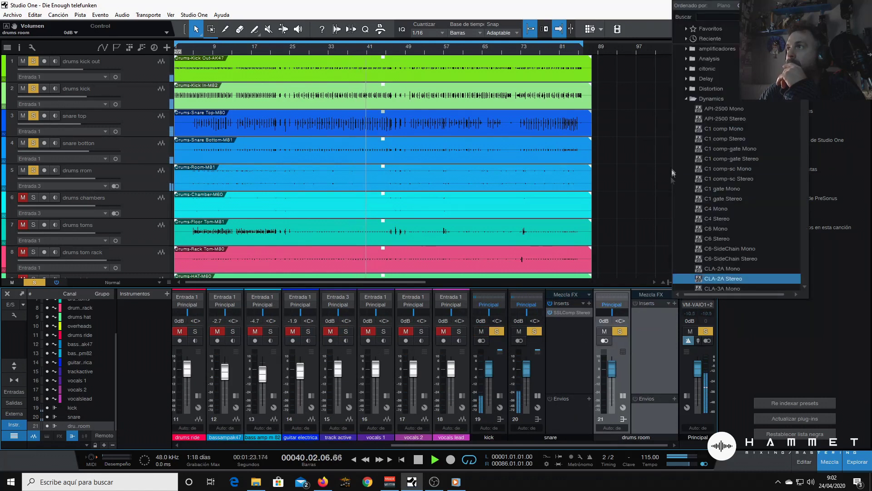
left_click(723, 119)
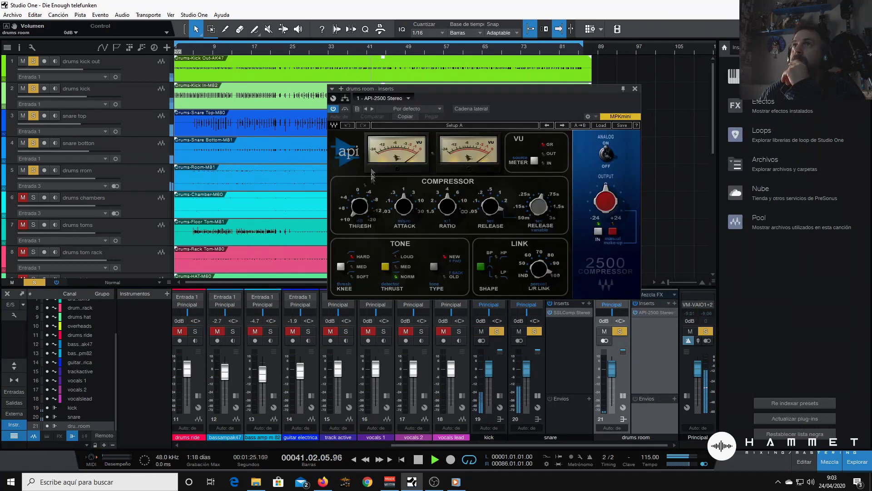
Step: Adjust the threshold of the drums room bus's API-2500 compressor and set its attack to 3 ms
left_click_drag(363, 198, 363, 194)
left_click(448, 206)
left_click(404, 204)
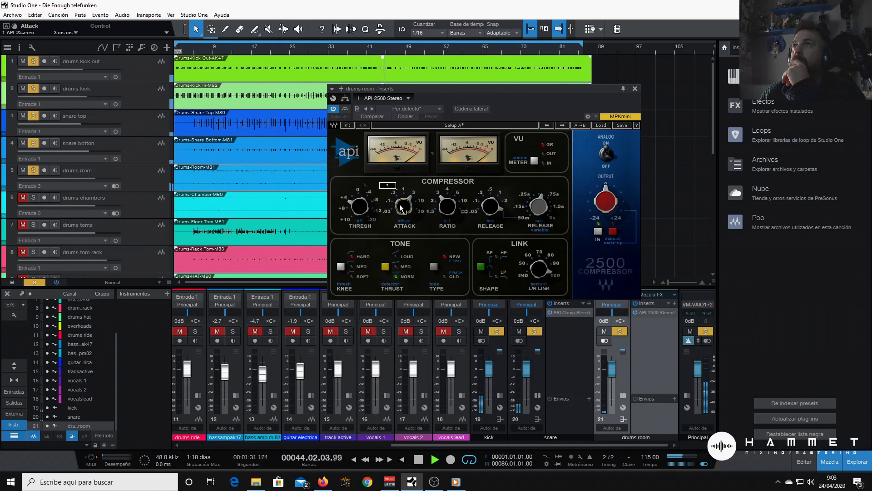
Step: Route the output of the drums rrom track to the drums room bus
scroll(213, 375, "up", 5)
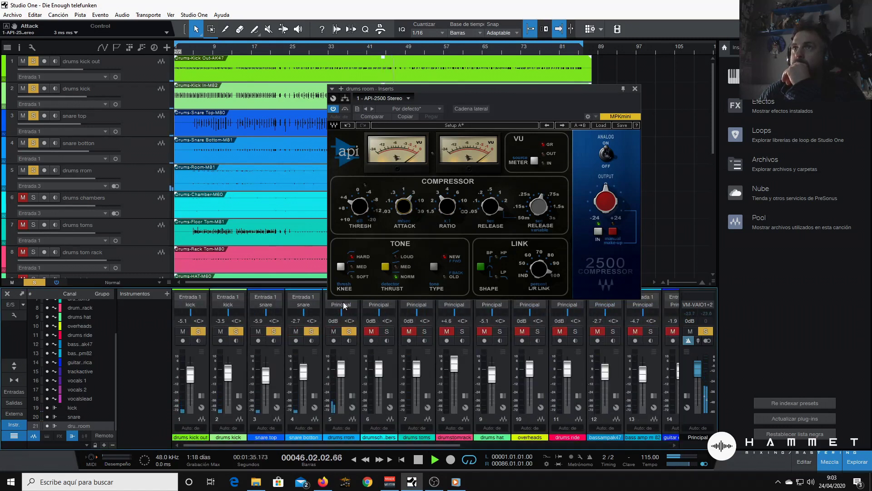
left_click(344, 305)
left_click(359, 345)
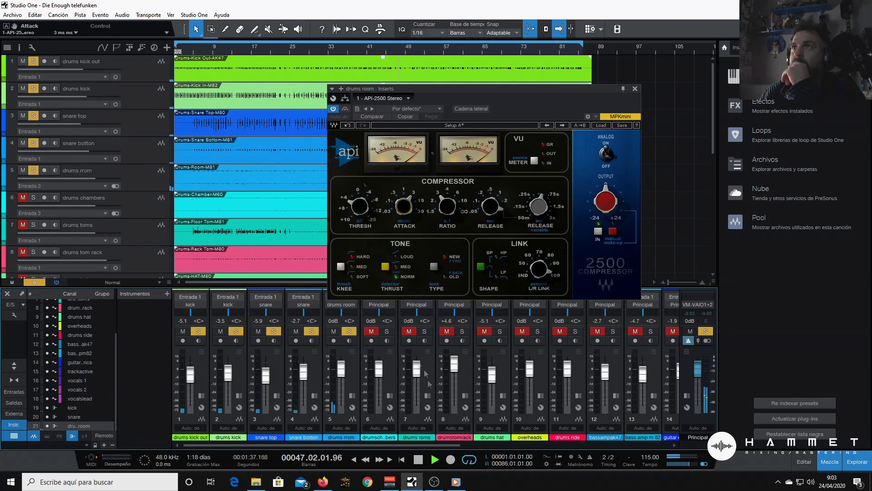
scroll(426, 373, "down", 5)
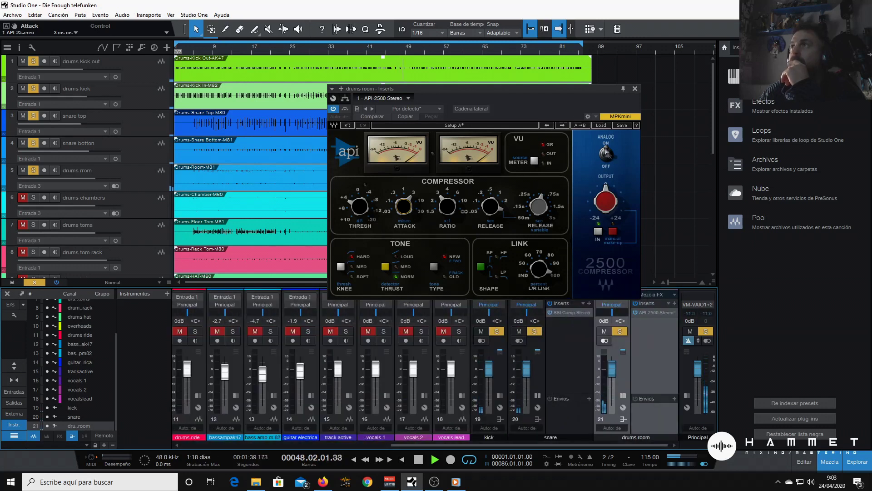
Step: Raise the output of the drums room bus's API-2500 compressor to about 2.9, set its knee to Med, and resume playback
left_click_drag(538, 92, 467, 90)
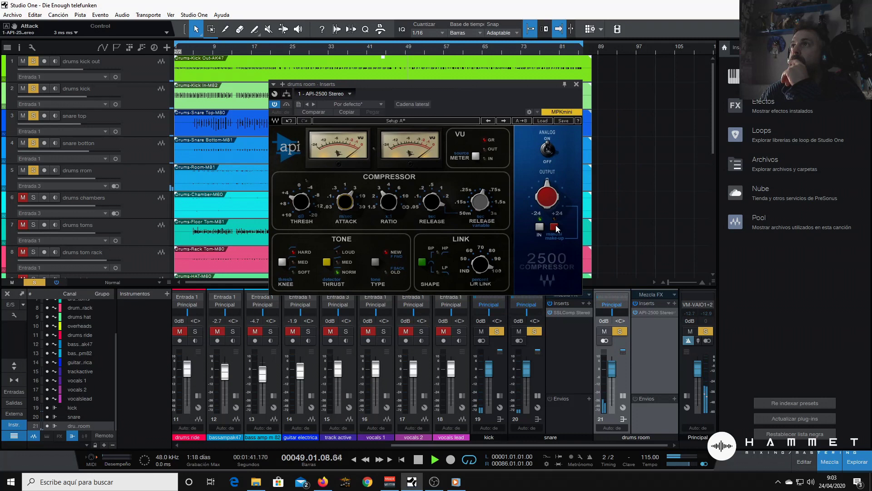
left_click_drag(551, 204, 550, 199)
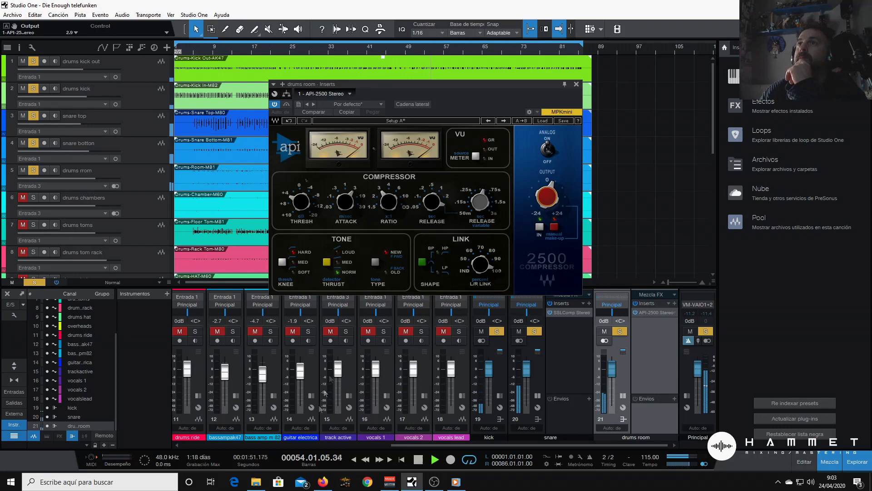
left_click(418, 460)
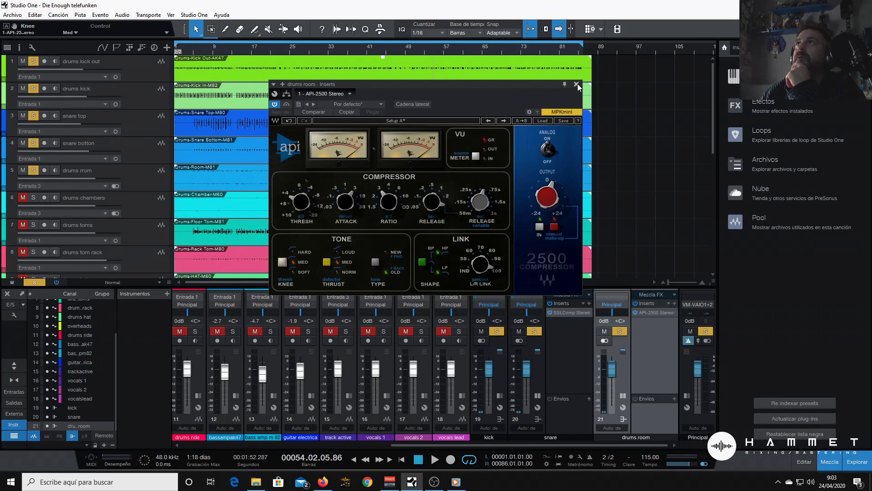
left_click(576, 85)
left_click(434, 460)
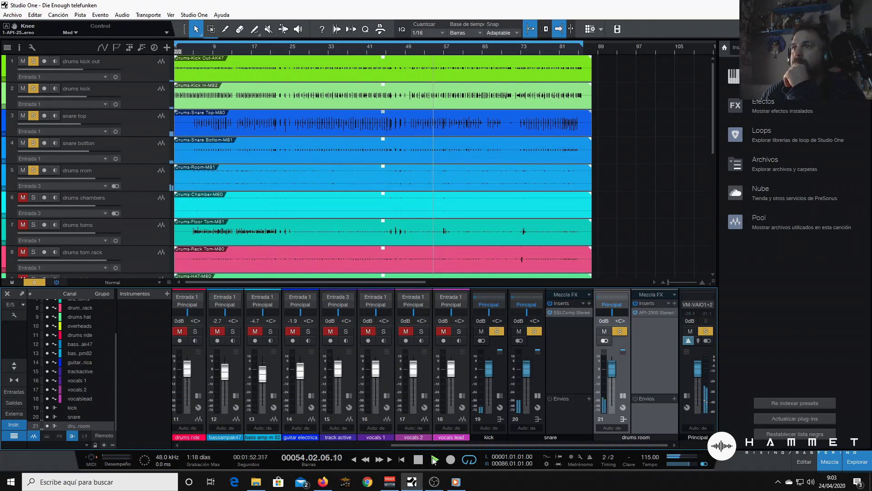
Step: Add another bus channel to the mixer and name it drums chamber
left_click_drag(543, 445, 320, 443)
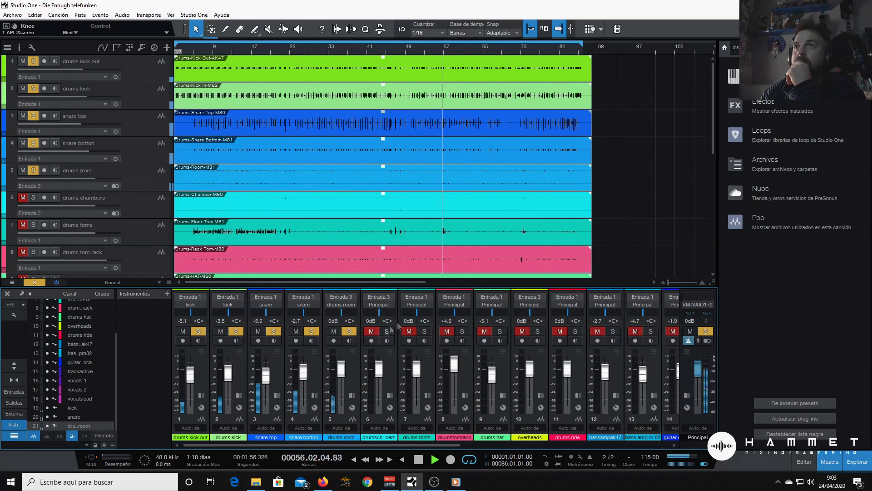
left_click_drag(352, 445, 396, 445)
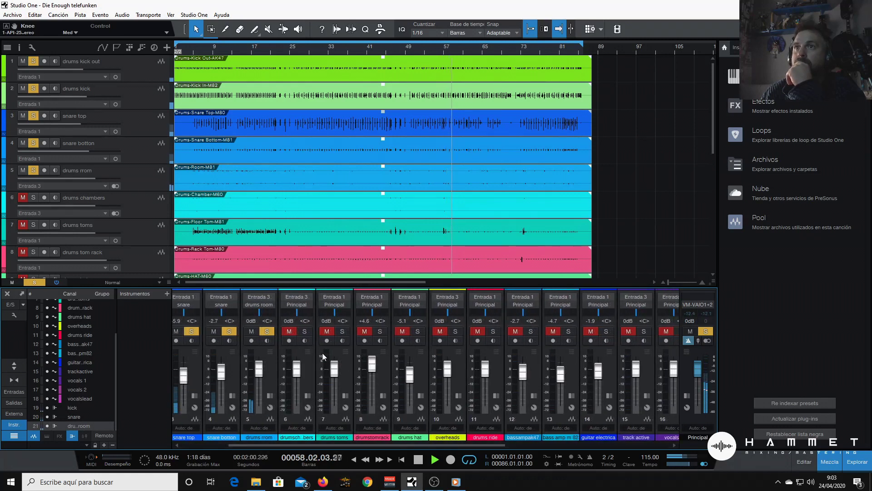
right_click(125, 358)
left_click(173, 329)
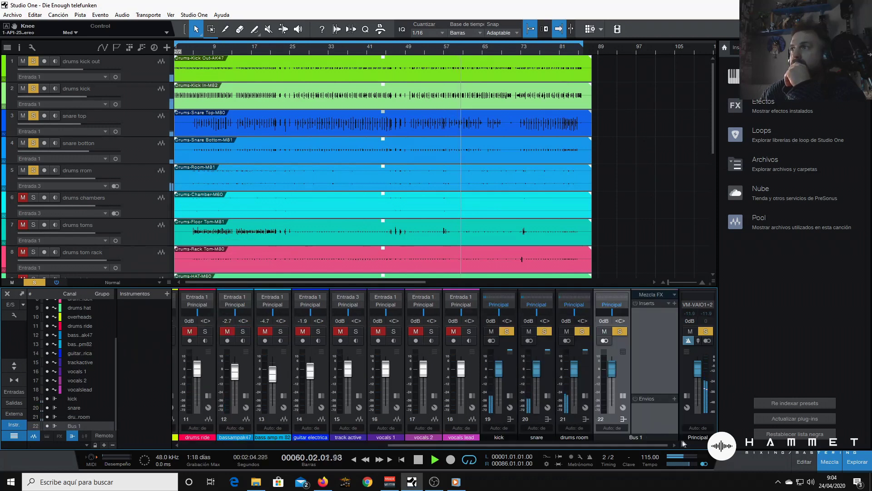
type("drums chamber")
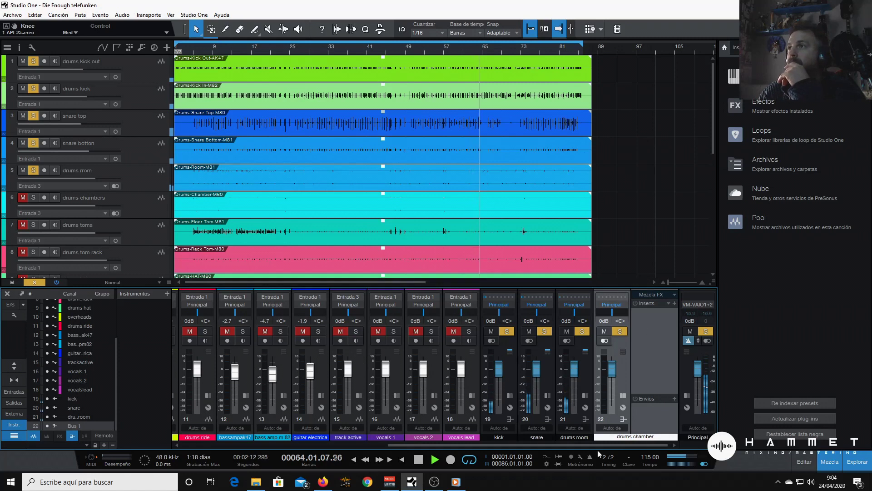
mouse_move(598, 445)
left_mouse_down()
mouse_move(580, 445)
mouse_move(610, 448)
left_mouse_up()
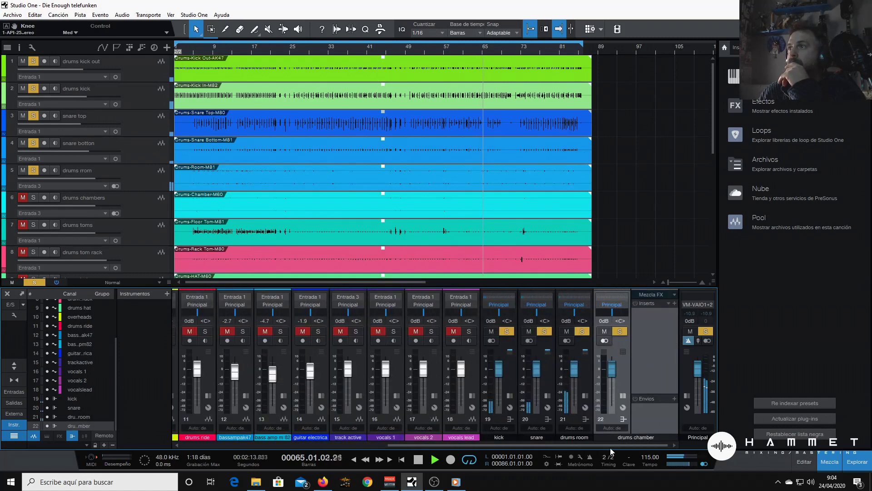
Step: Copy the API-2500 Stereo compressor from the drums room bus to the drums chamber bus
left_click(589, 372)
left_click(675, 375)
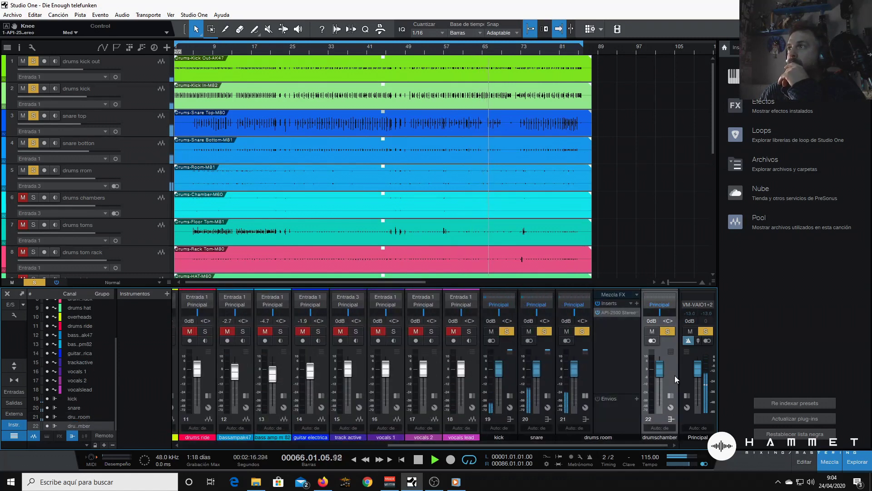
left_click_drag(569, 312, 641, 312)
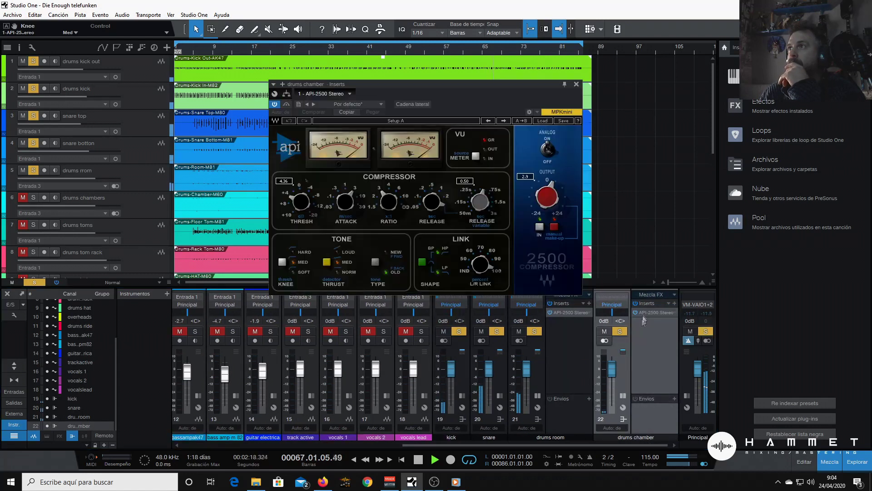
left_click(576, 84)
Step: Route the output of the drums chambers track to the drums chamber bus, then unmute and solo the track
left_click_drag(566, 445, 224, 419)
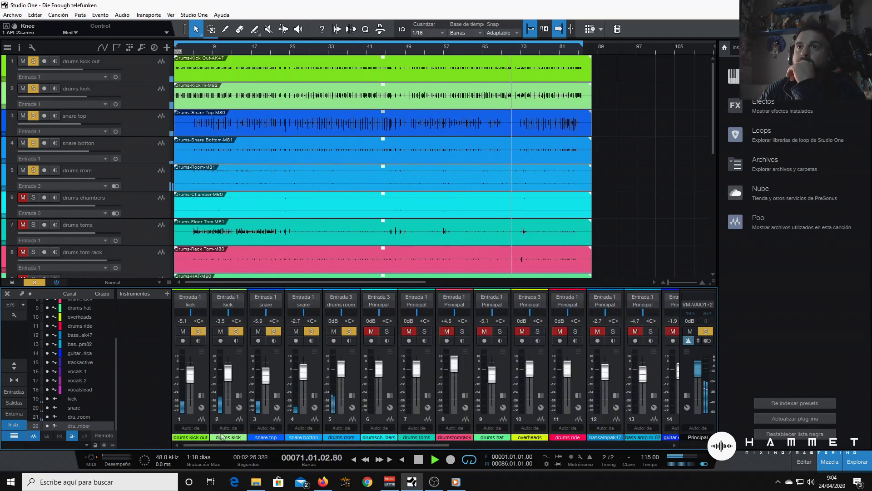
left_click(374, 304)
left_click(394, 353)
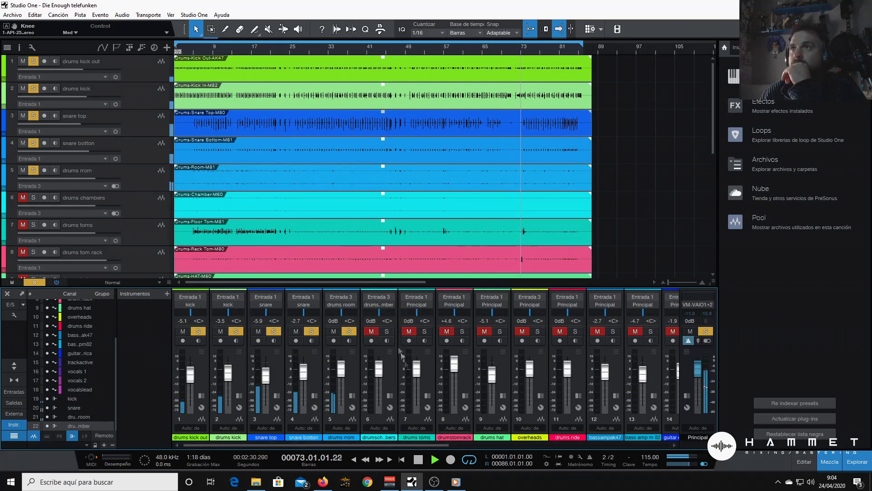
Step: Lower the drums chamber bus fader to -2.7 dB and insert the API-550B Stereo equalizer from the EQ effects folder on it
left_click_drag(394, 446, 657, 448)
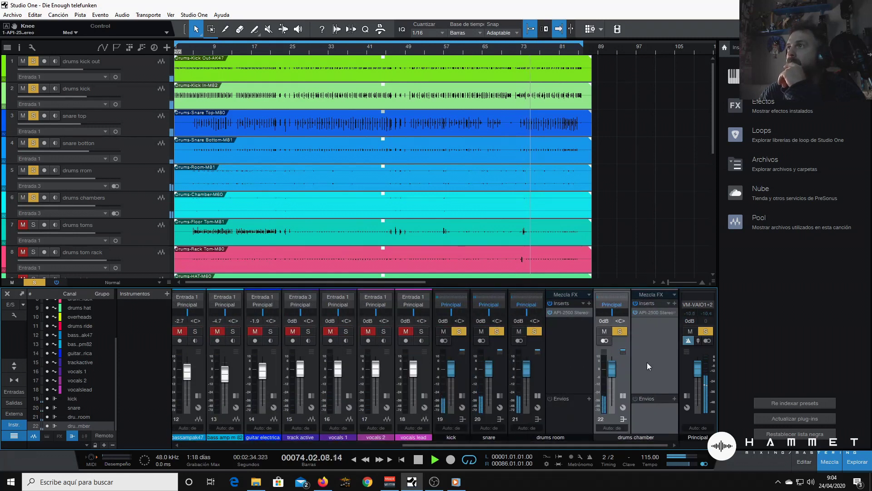
left_click_drag(618, 368, 612, 371)
left_click(675, 303)
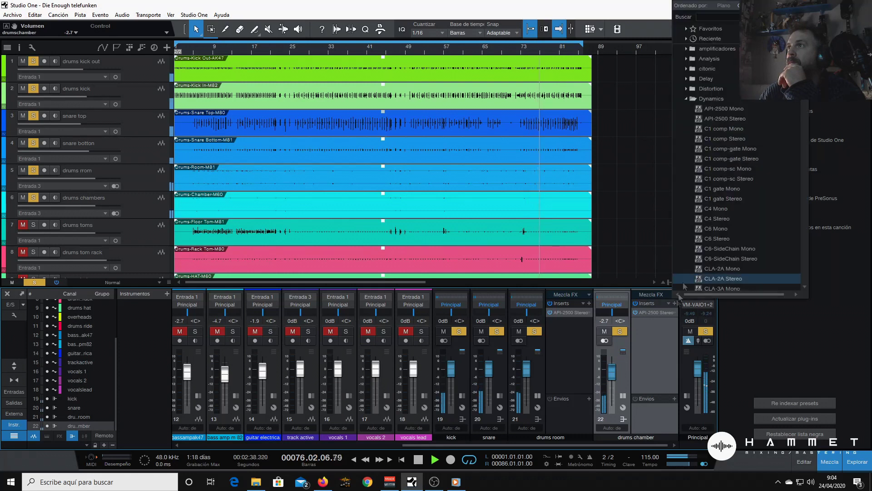
scroll(732, 213, "down", 10)
scroll(729, 217, "down", 10)
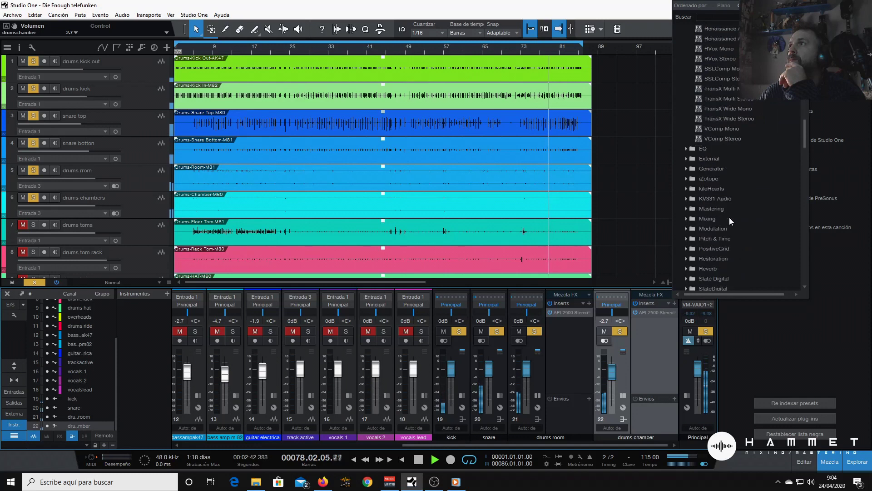
left_click(686, 149)
scroll(734, 170, "down", 1)
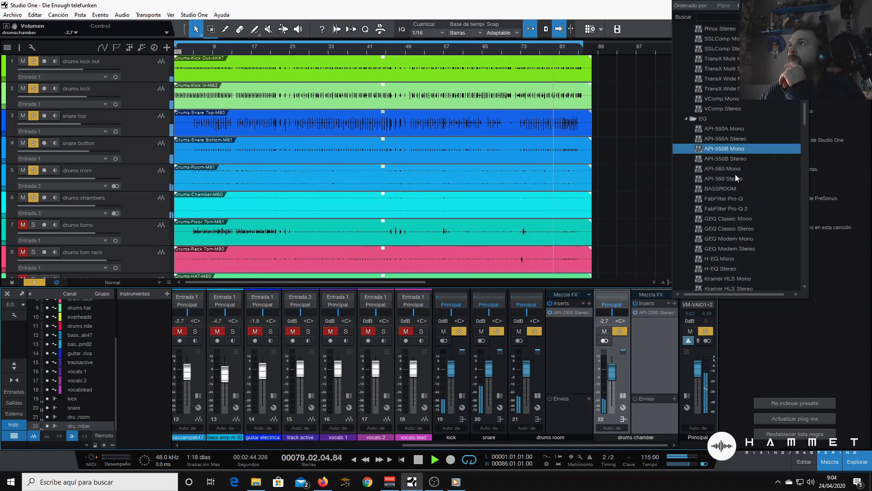
left_click(735, 159)
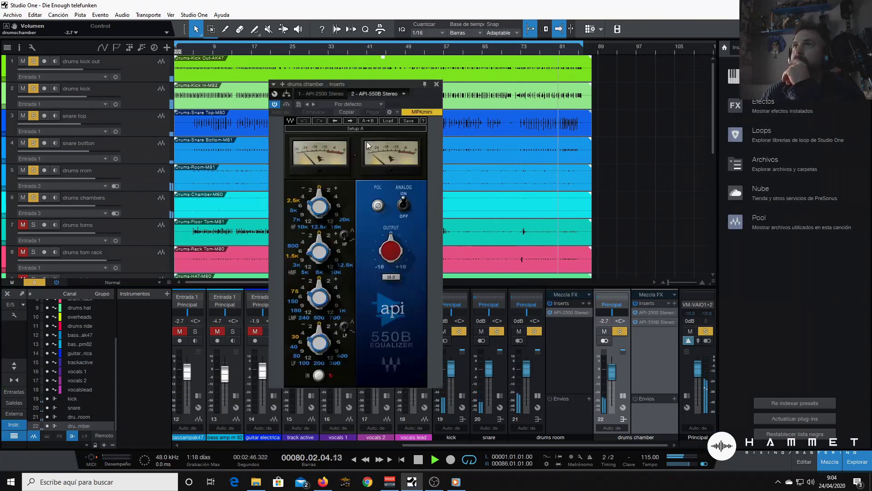
Step: On the drums chamber bus's API-550B, set high gain to +2 dB, low gain to -2 dB and high mid gain to +2 dB
left_click_drag(318, 205, 321, 192)
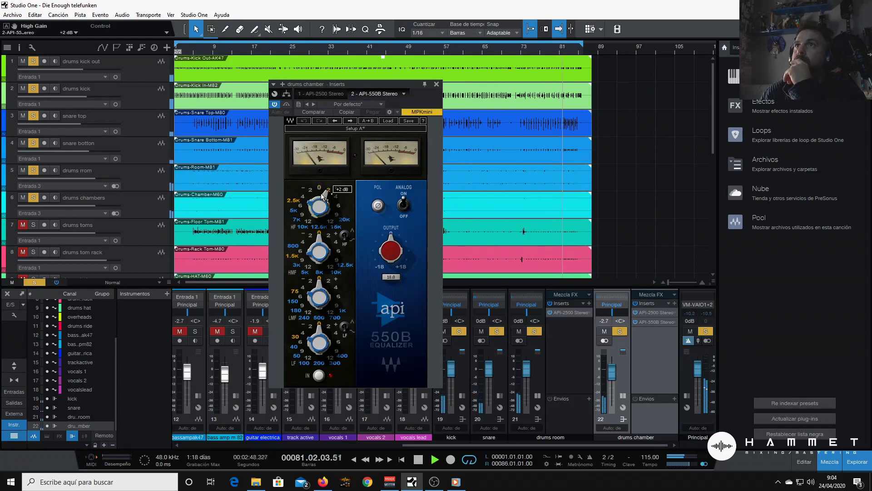
scroll(322, 328, "down", 2)
scroll(323, 330, "up", 1)
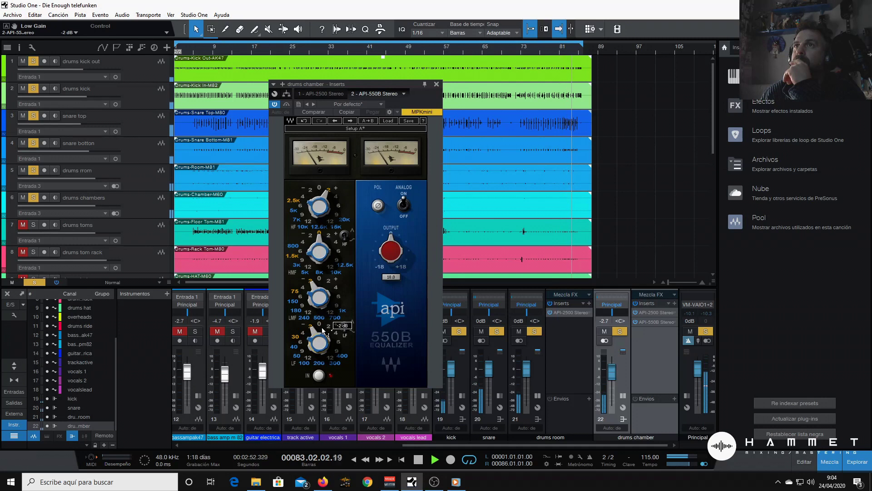
scroll(326, 236, "up", 1)
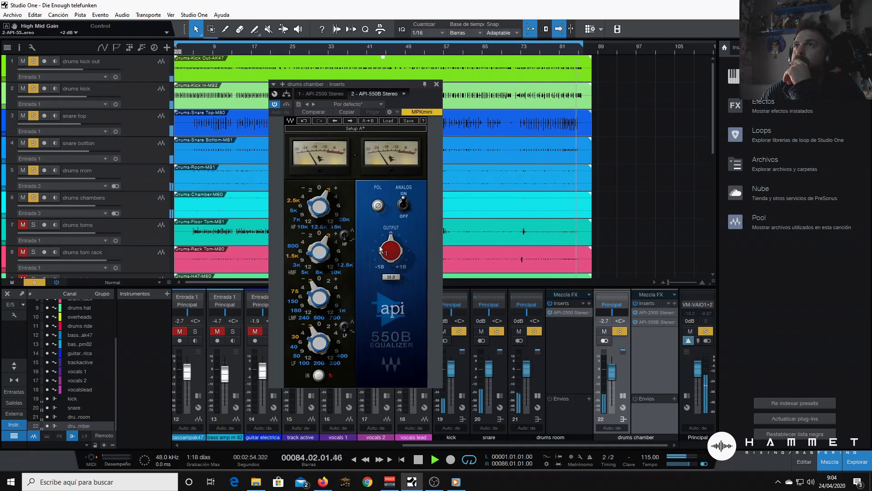
left_click(437, 84)
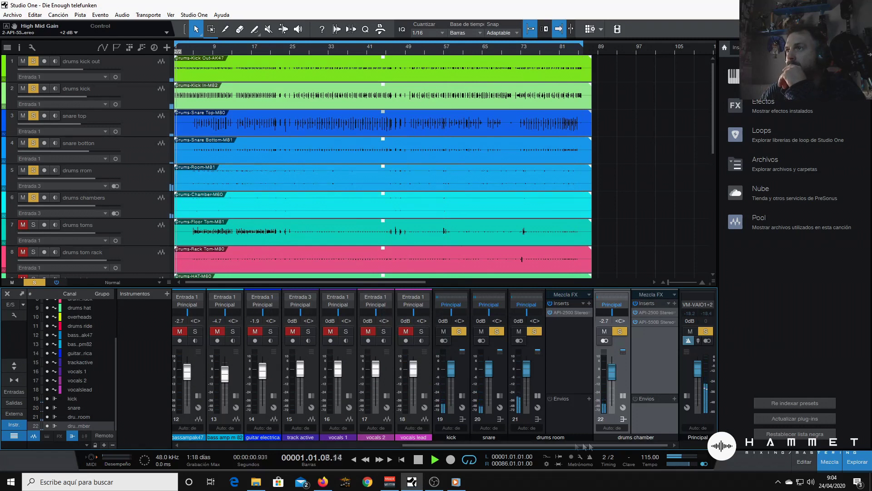
Step: Copy the API-550B Stereo equalizer from the drums chamber bus to the drums room bus and set its high gain to -2 dB
left_click_drag(653, 323, 570, 322)
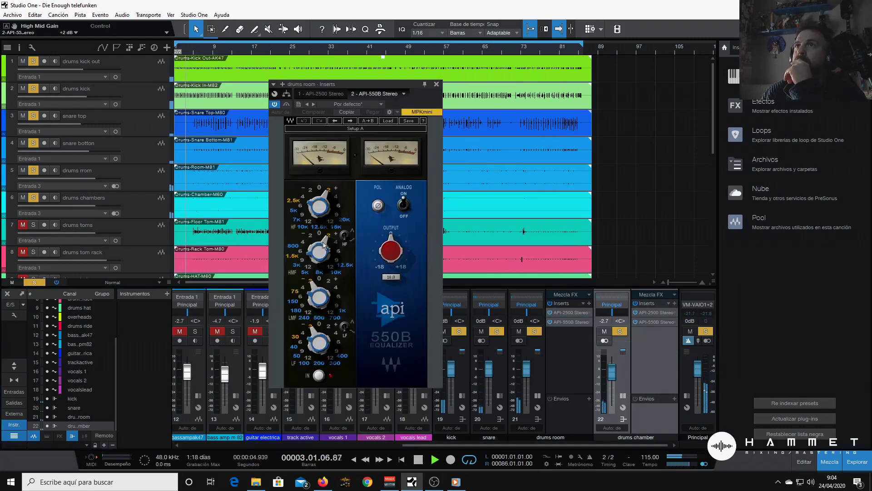
left_click_drag(331, 194, 331, 200)
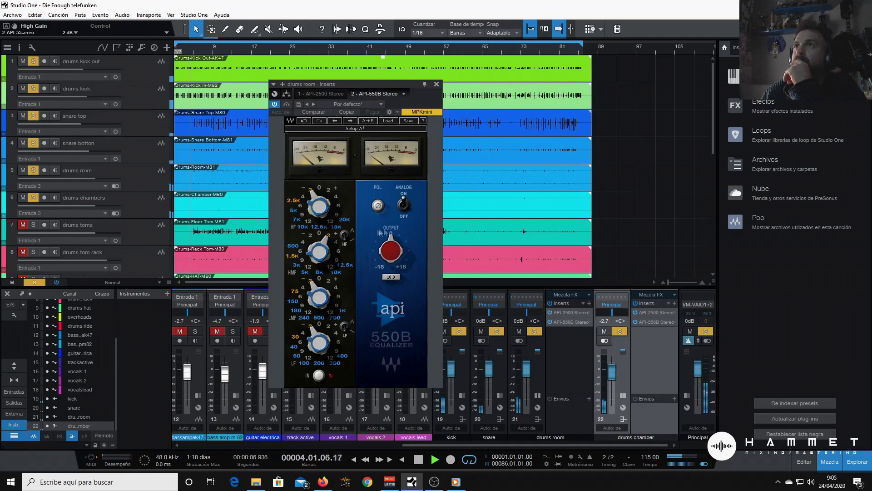
left_click(436, 84)
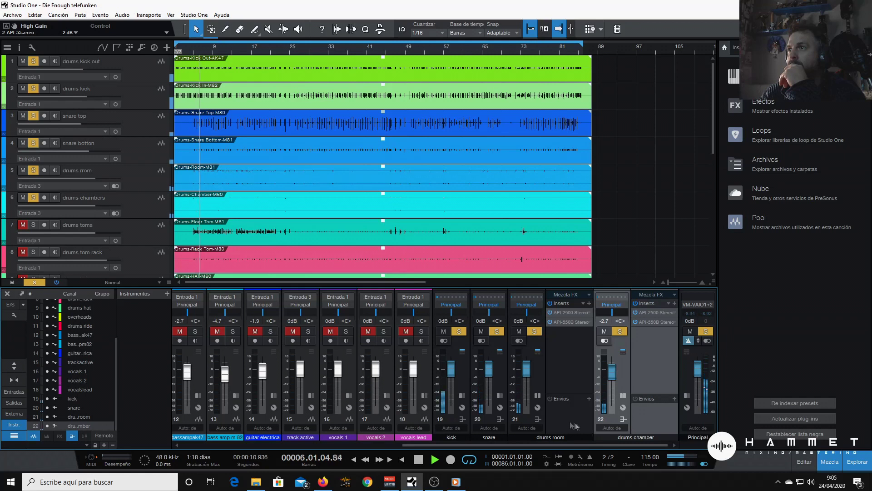
Step: Unmute and solo the drums toms track, and add a new bus channel named toms
left_click_drag(527, 446, 238, 445)
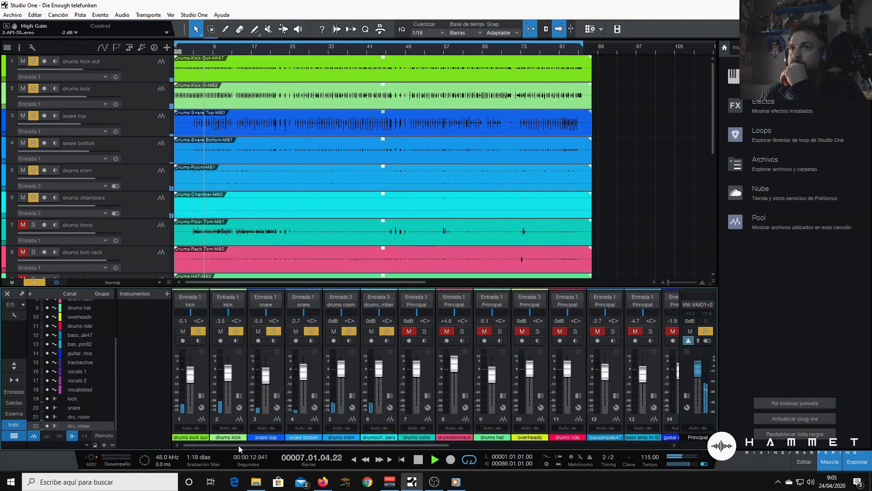
left_click_drag(313, 446, 351, 445)
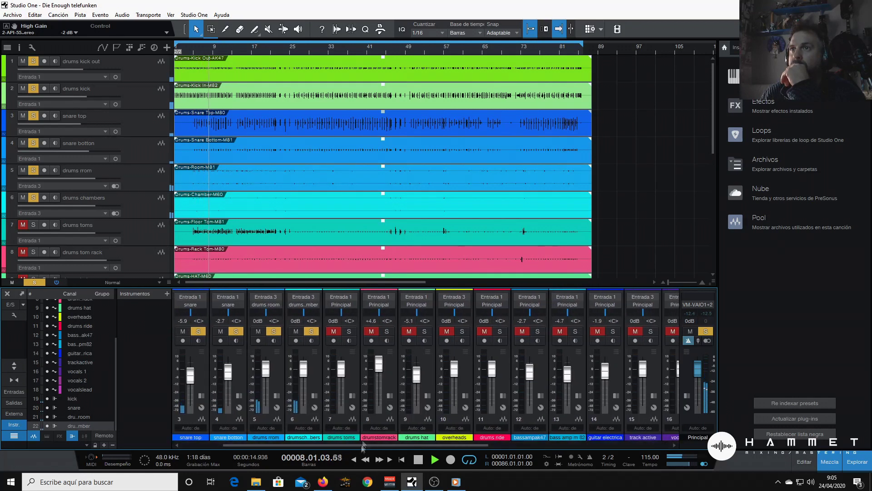
right_click(130, 364)
left_click(177, 326)
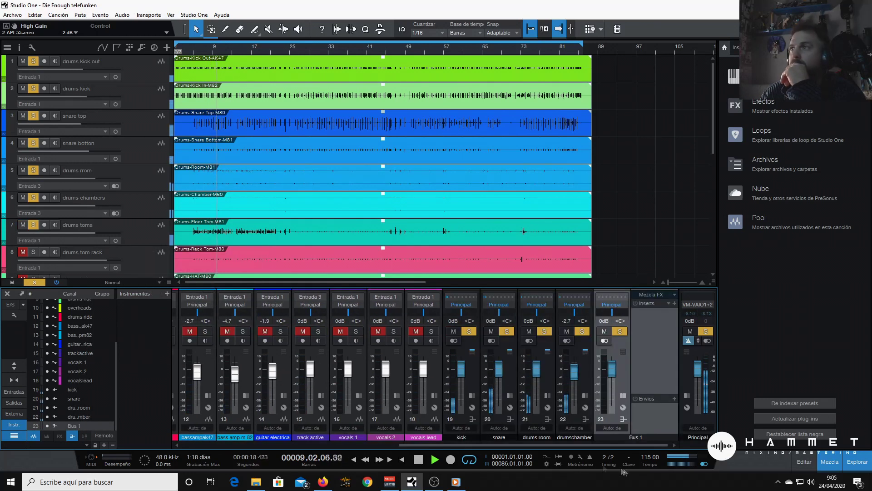
double_click(642, 437)
type("toms")
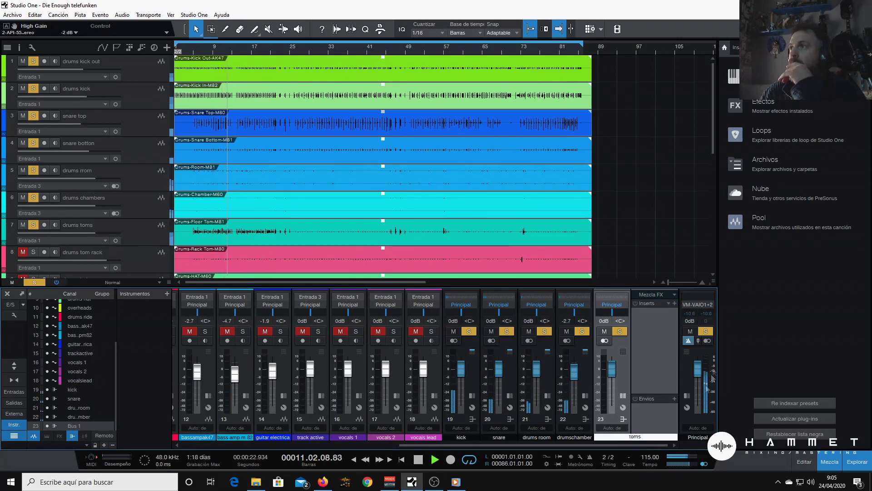
key("Return")
Step: Route the output of the drums toms track to the toms bus
left_click_drag(571, 445, 352, 445)
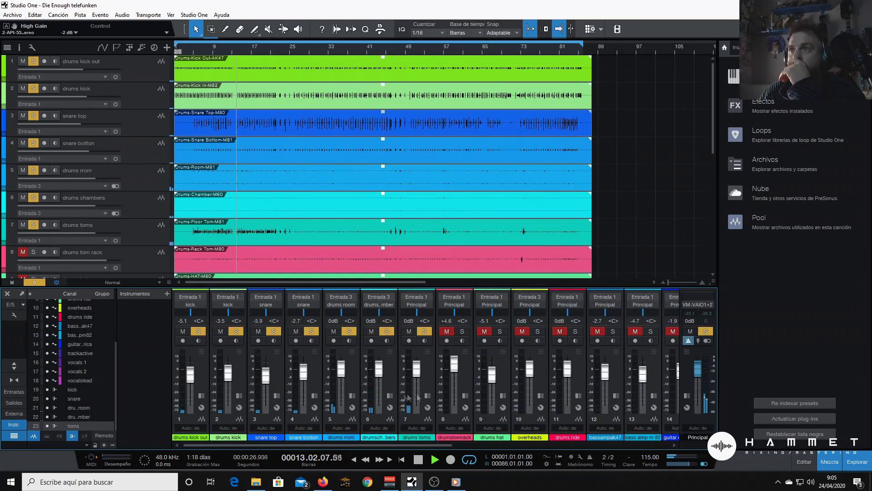
left_click(427, 305)
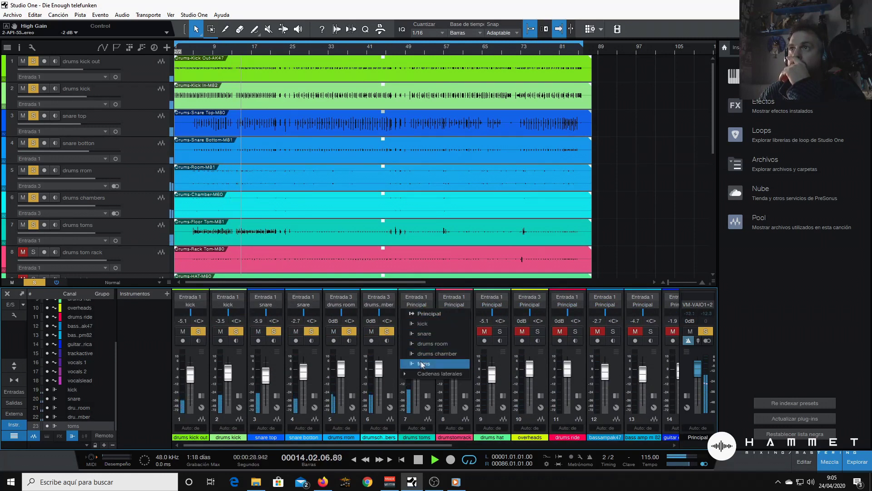
left_click(438, 362)
Step: Copy the API-2500 Stereo compressor from the drums chamber bus to the toms bus
left_click_drag(410, 445, 626, 445)
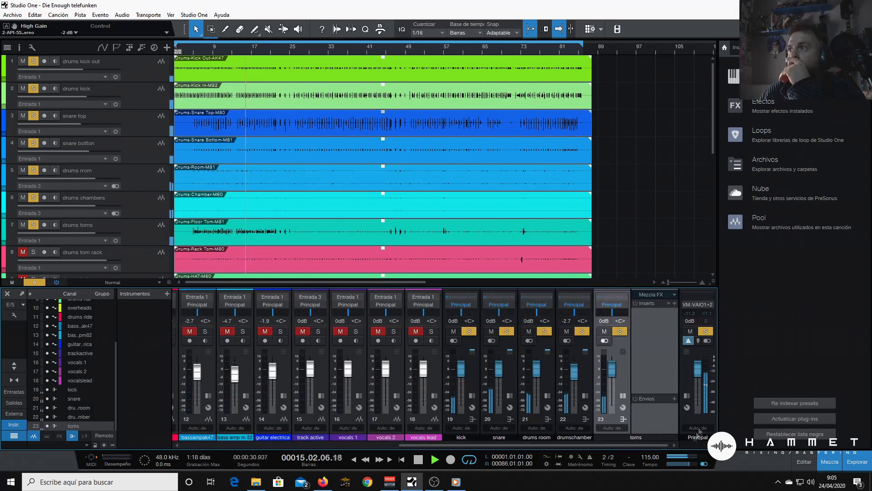
left_click(583, 372)
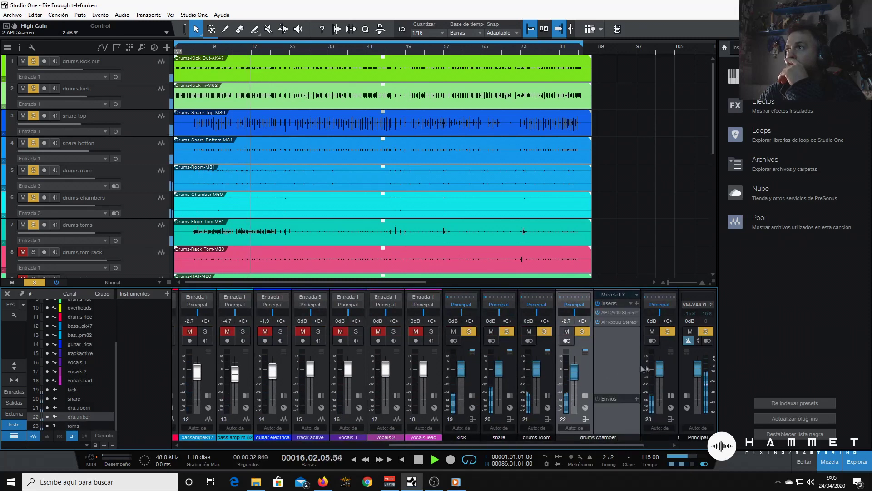
left_click(669, 370)
double_click(674, 370)
left_click_drag(564, 312, 640, 322)
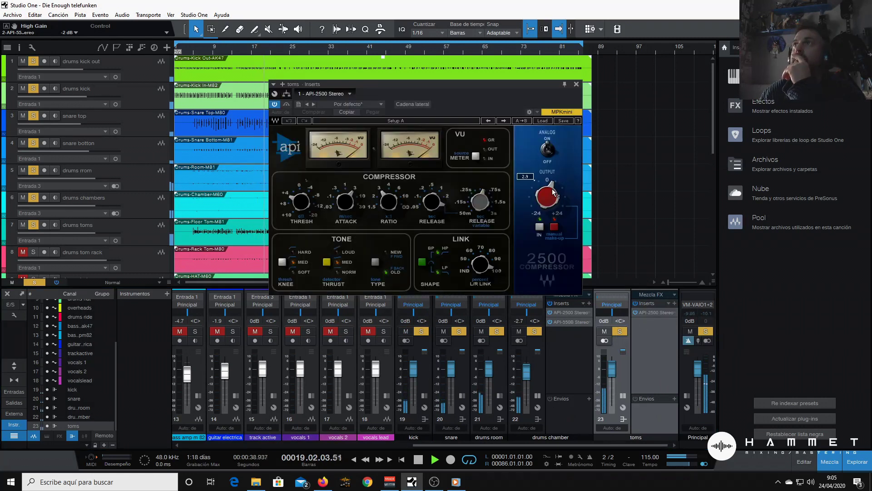
Step: Replace the API-2500 Stereo compressor on the toms bus with the SSLComp Stereo compressor
left_click(652, 312)
right_click(650, 312)
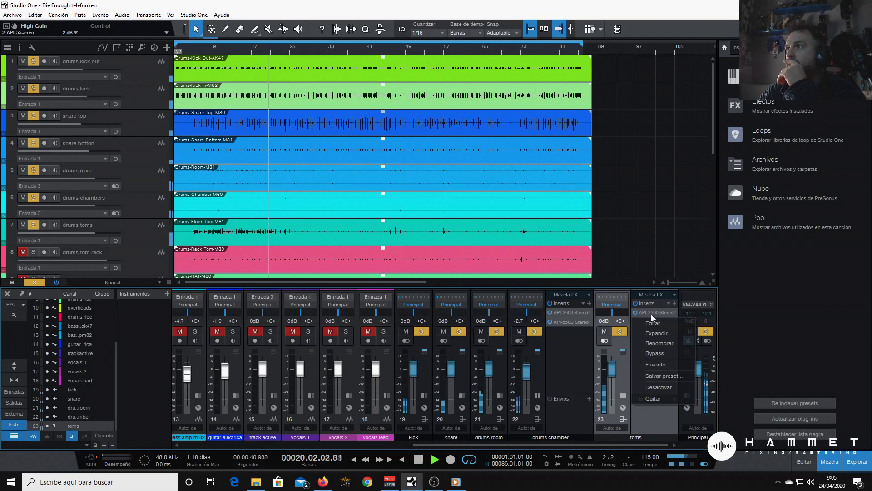
left_click(647, 387)
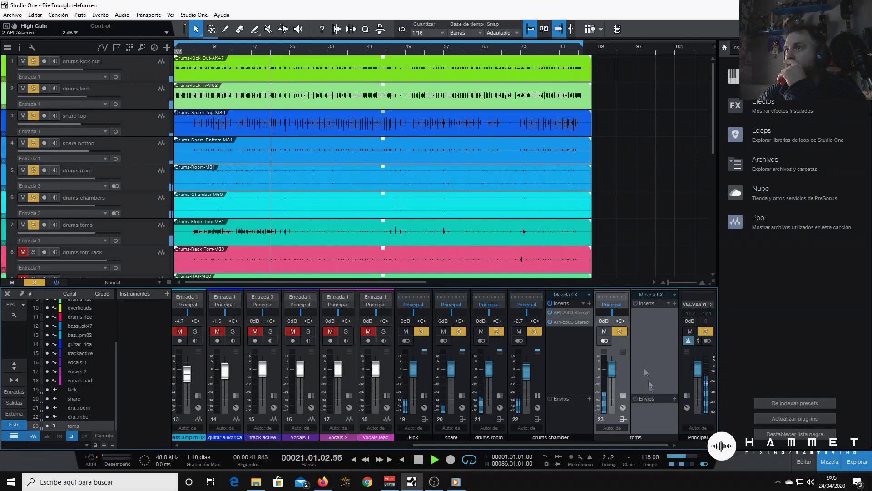
left_click(674, 303)
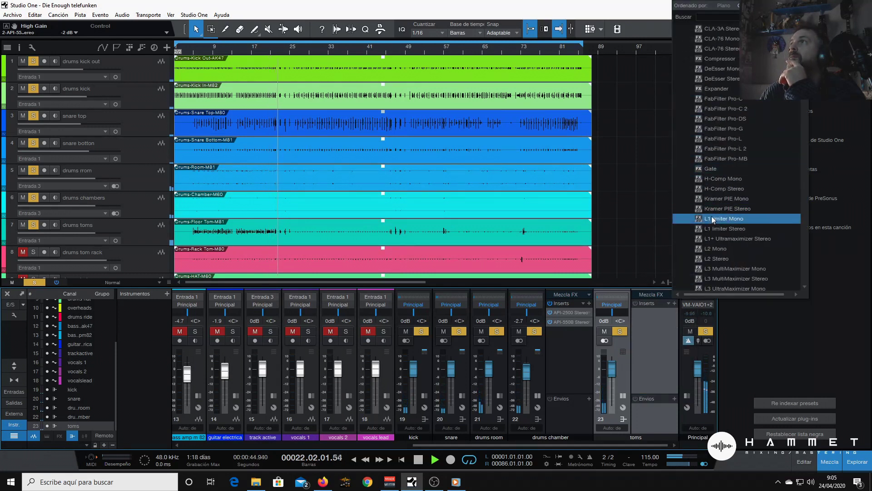
scroll(732, 210, "down", 9)
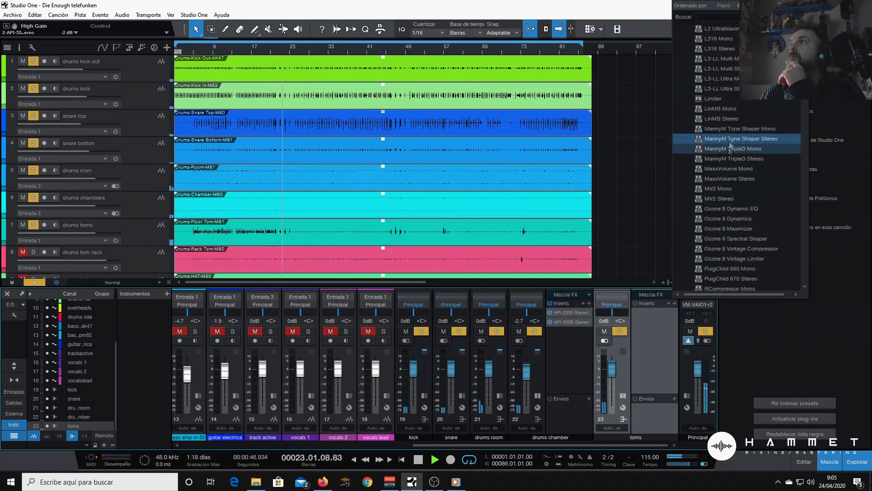
scroll(727, 218, "down", 4)
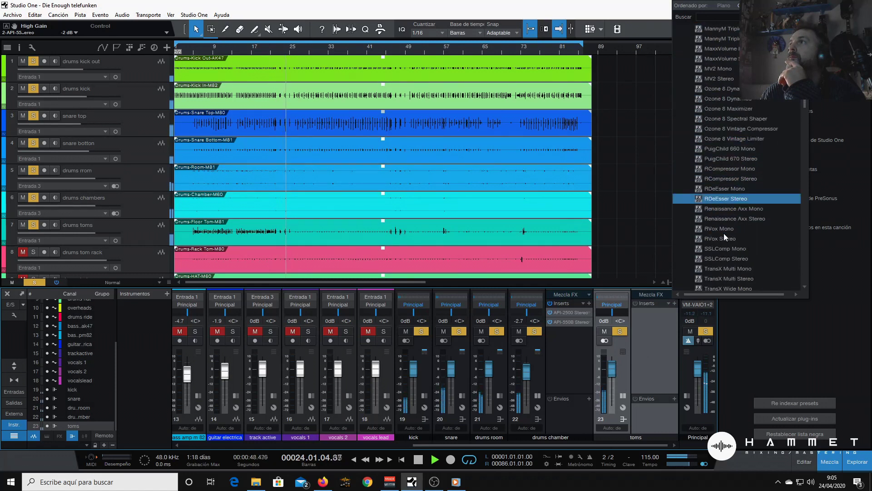
left_click(736, 258)
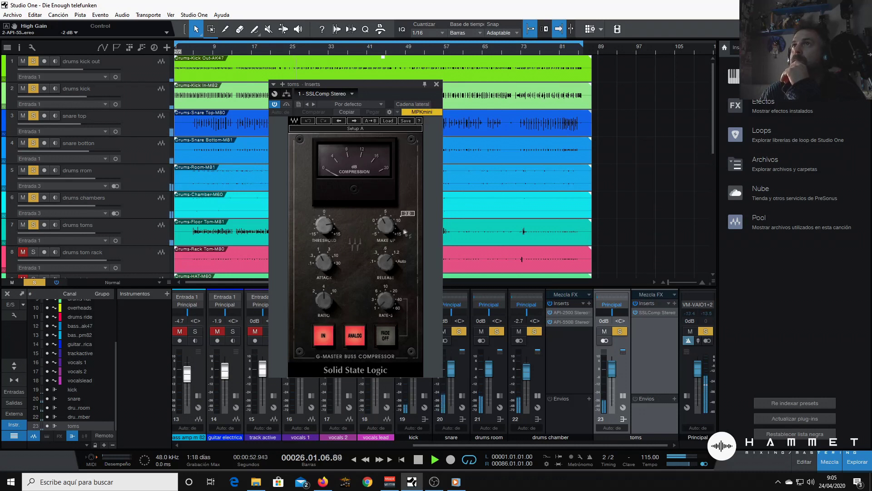
Step: Set the SSLComp's threshold on the toms bus to about 0 dB and its make-up gain to 5.0 dB
left_click_drag(324, 263, 324, 245)
left_click(326, 228)
left_click(388, 232)
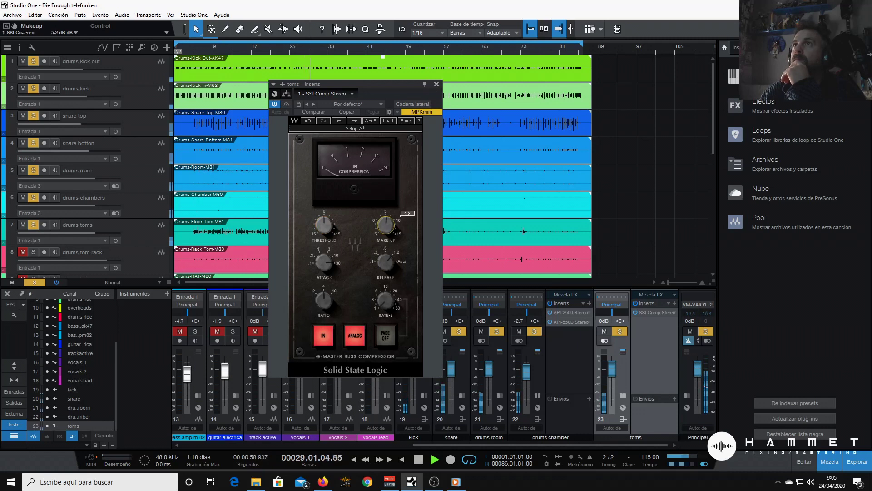
left_click(436, 84)
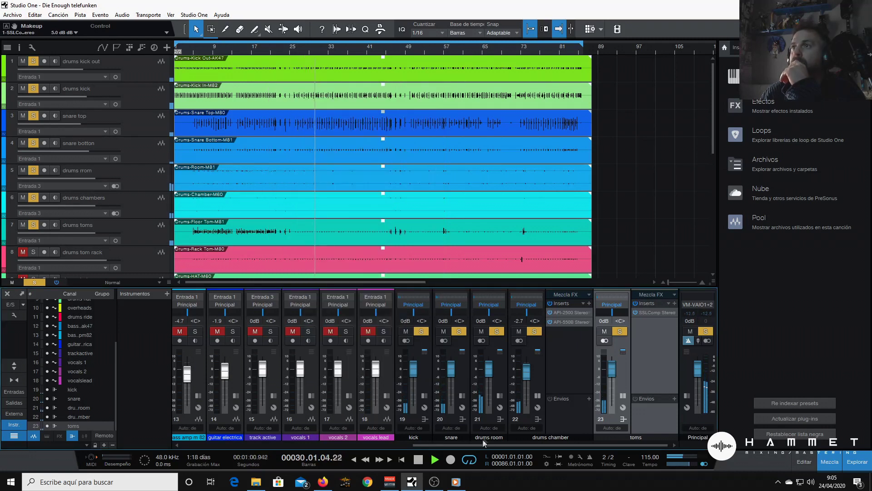
Step: Lower the threshold of the toms bus's SSLComp Stereo to -10.3 dB
left_click_drag(483, 446, 293, 443)
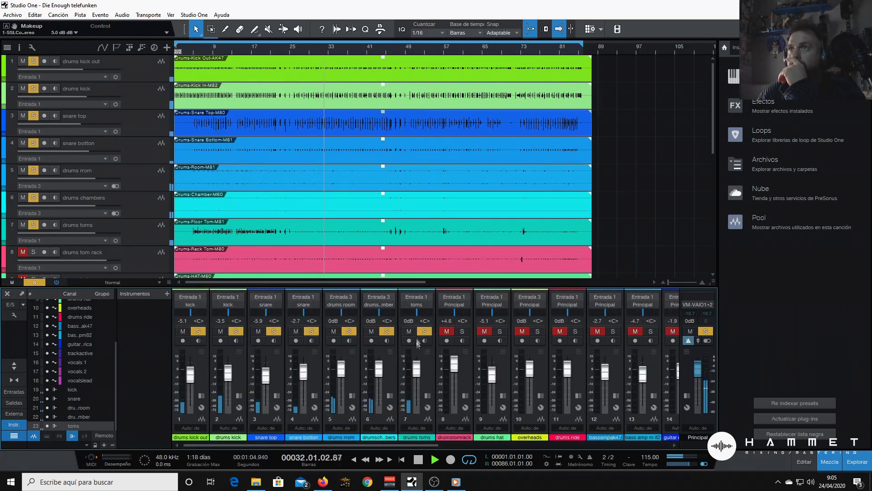
left_click_drag(406, 442, 652, 442)
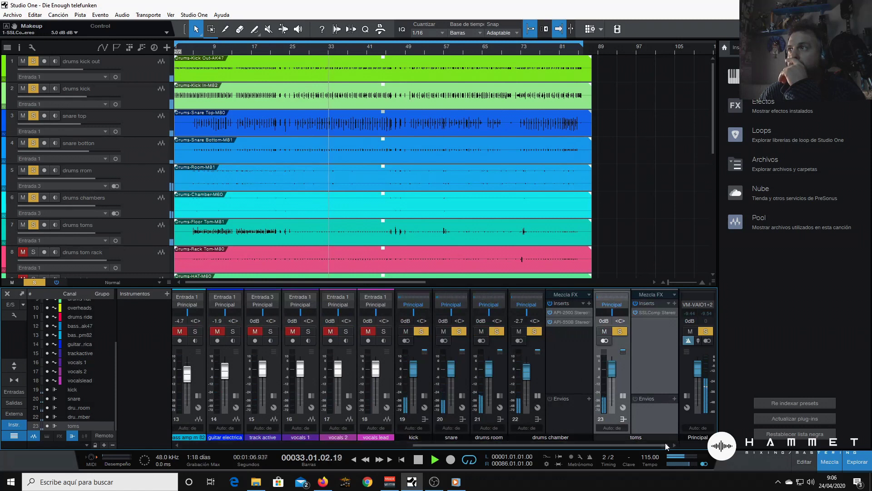
left_click(655, 313)
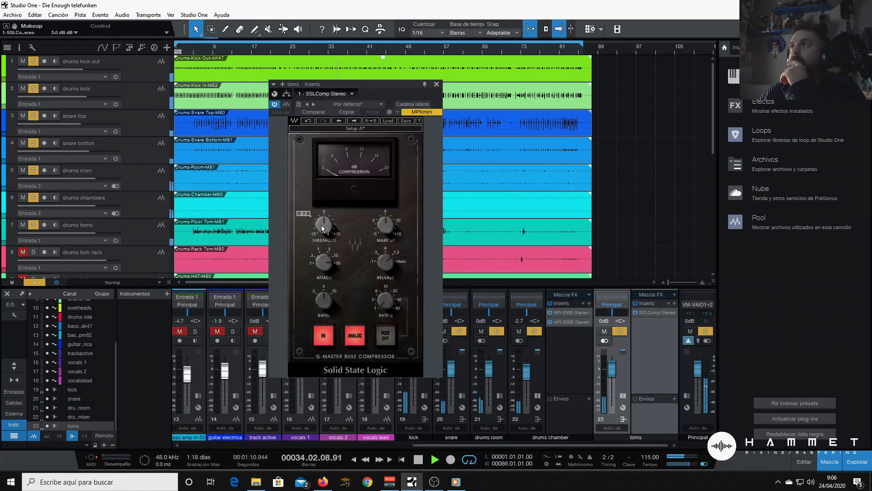
left_click_drag(328, 228, 328, 236)
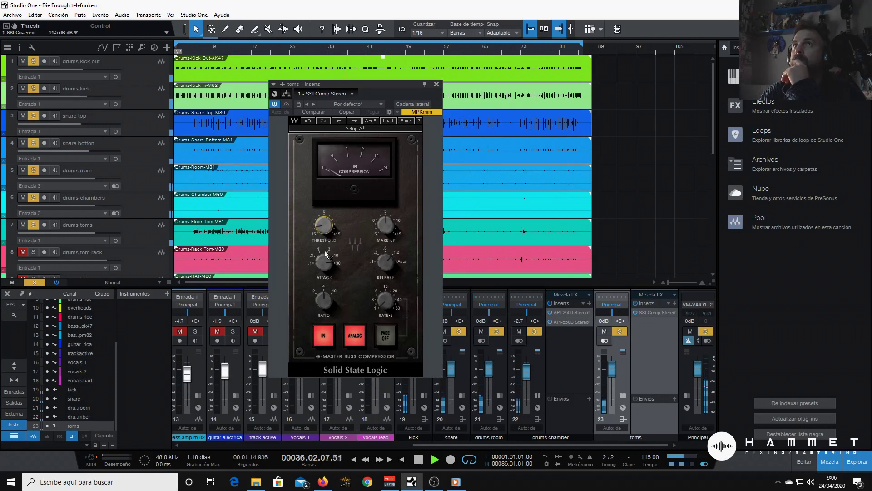
left_click_drag(334, 223, 325, 223)
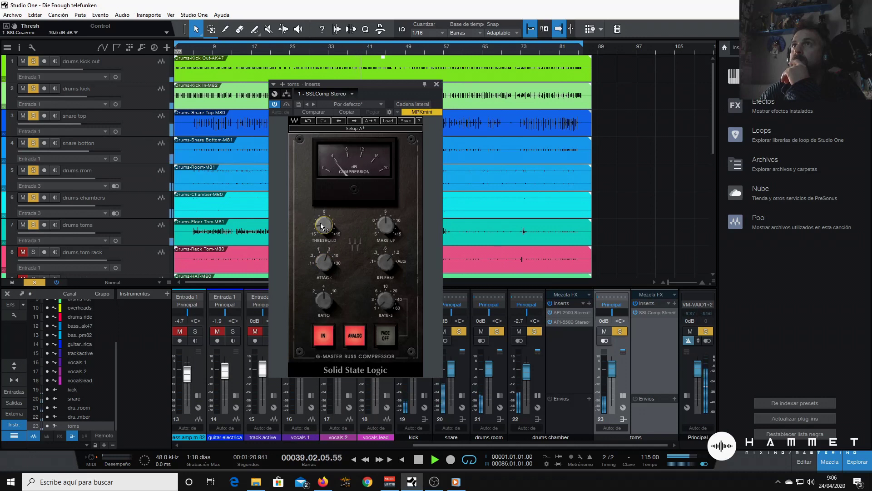
left_click_drag(339, 259, 339, 260)
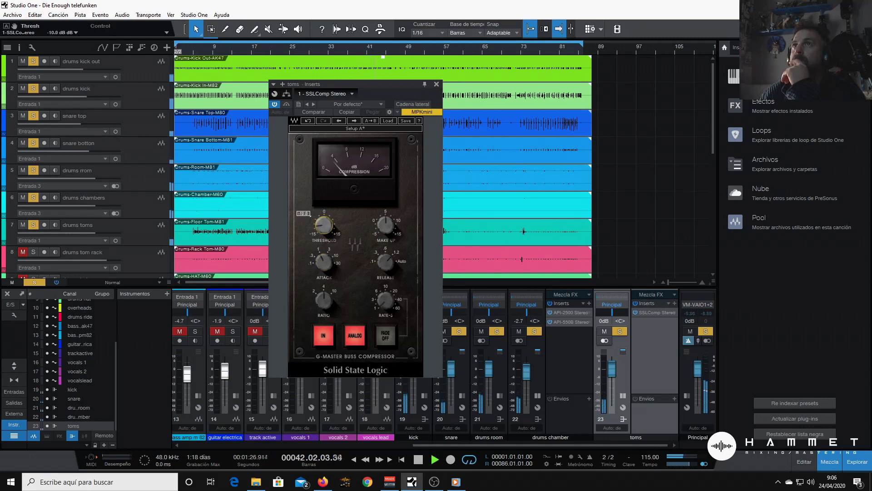
left_click(436, 85)
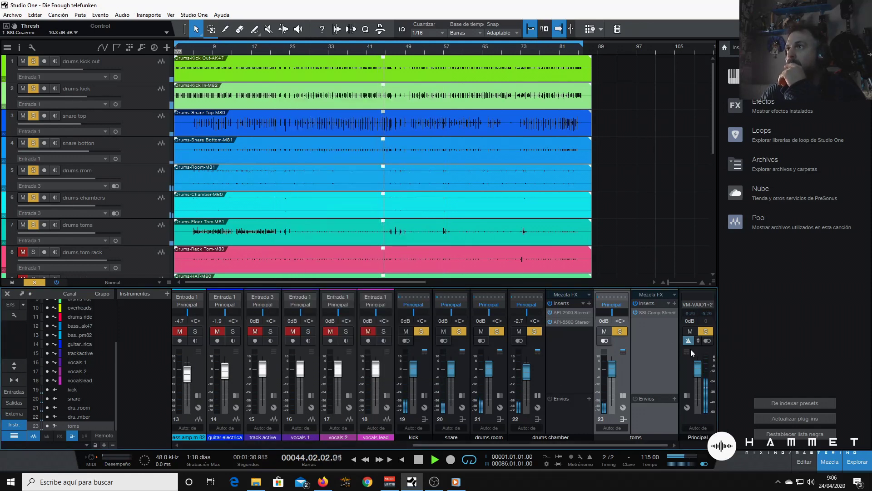
Step: Copy the API-550B Stereo equalizer from the drums chamber bus to the toms bus and set its low gain to +2 dB
left_click(676, 304)
left_click(645, 355)
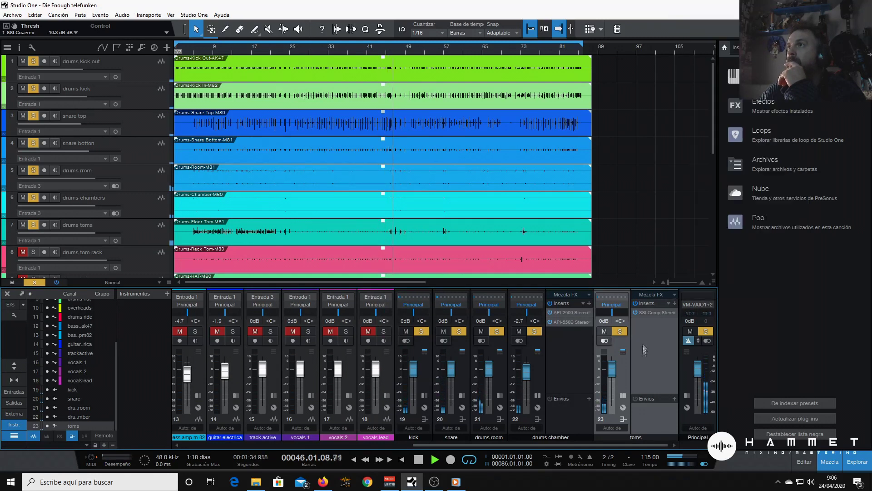
left_click_drag(576, 322, 642, 330)
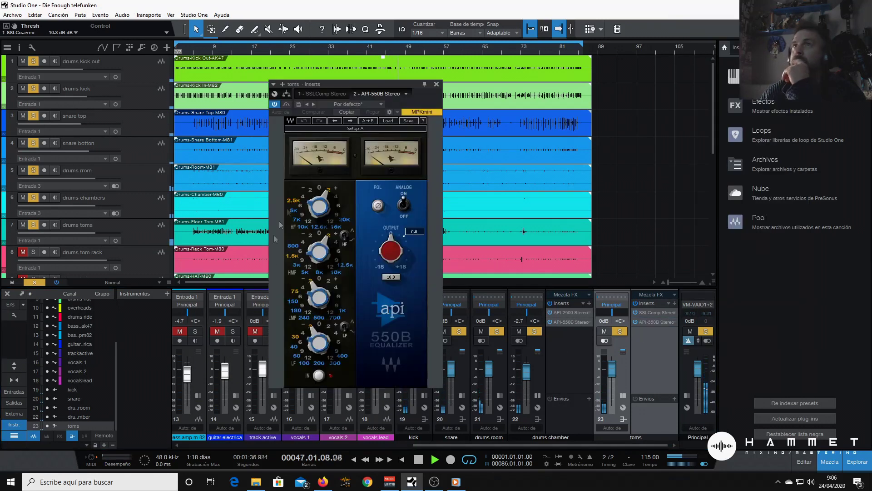
left_click(327, 332)
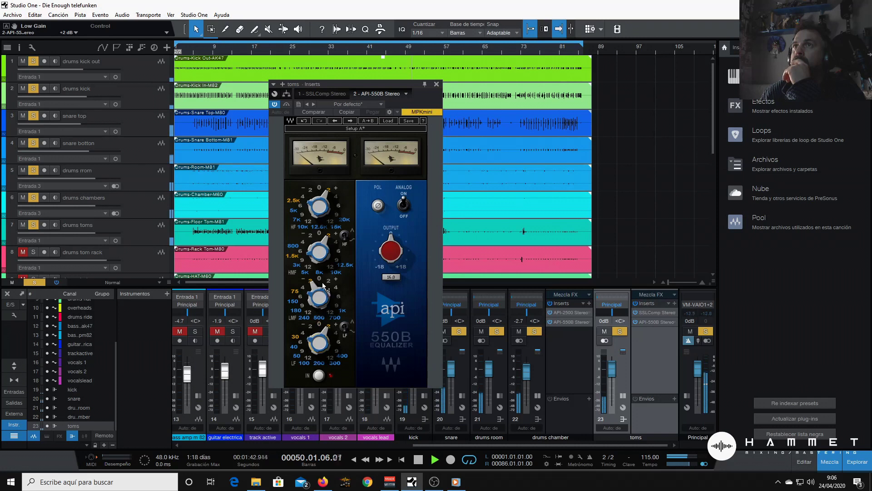
left_click_drag(396, 85, 381, 84)
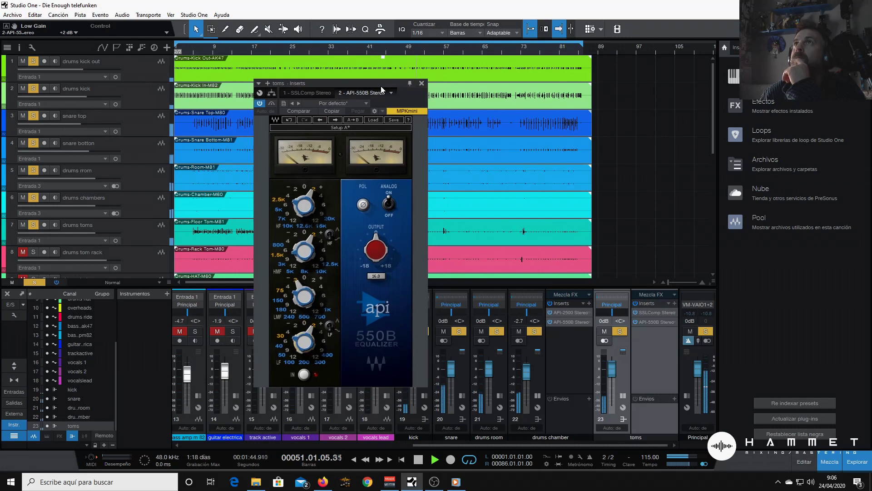
left_click(421, 82)
Step: Route the output of the drums tom rack track to the toms bus
left_click_drag(469, 441, 241, 442)
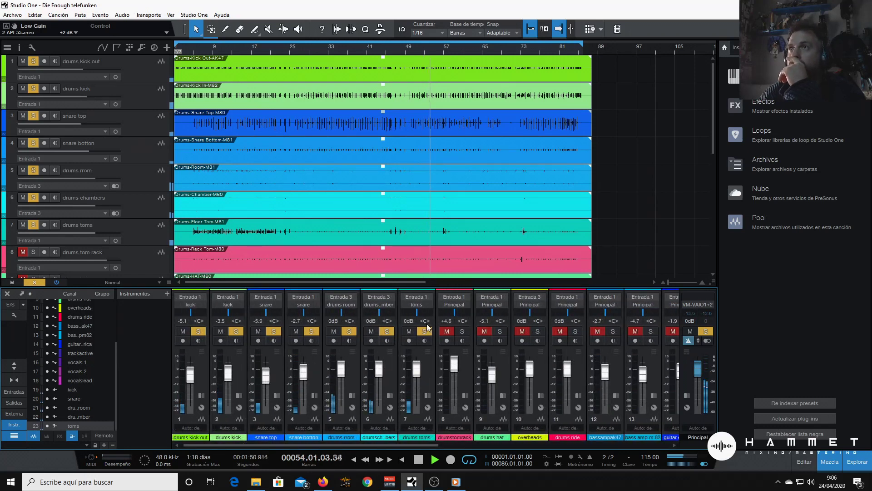
left_click_drag(408, 448, 452, 452)
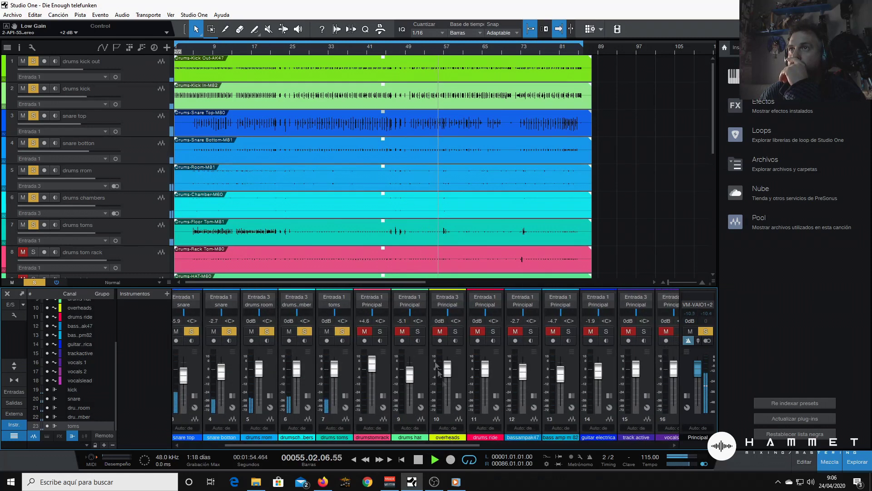
left_click(368, 301)
left_click(390, 362)
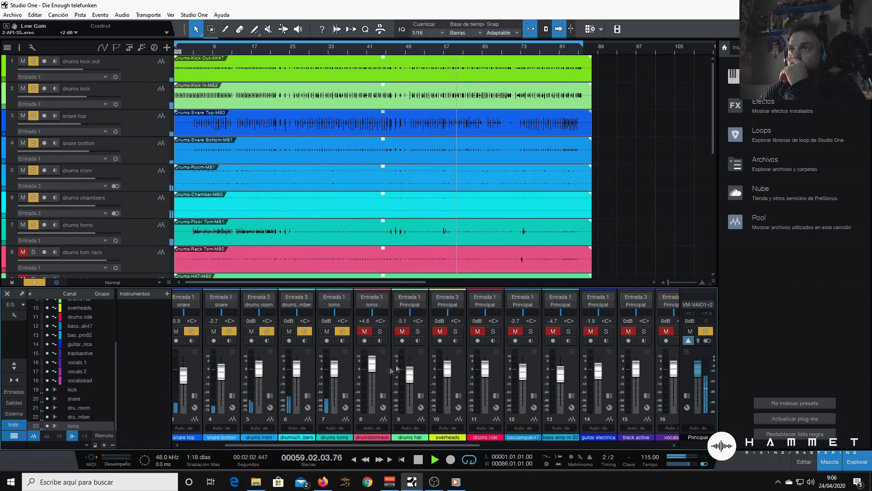
Step: Solo the drums tom rack track and set its volume to +3.1 dB
left_click(380, 333)
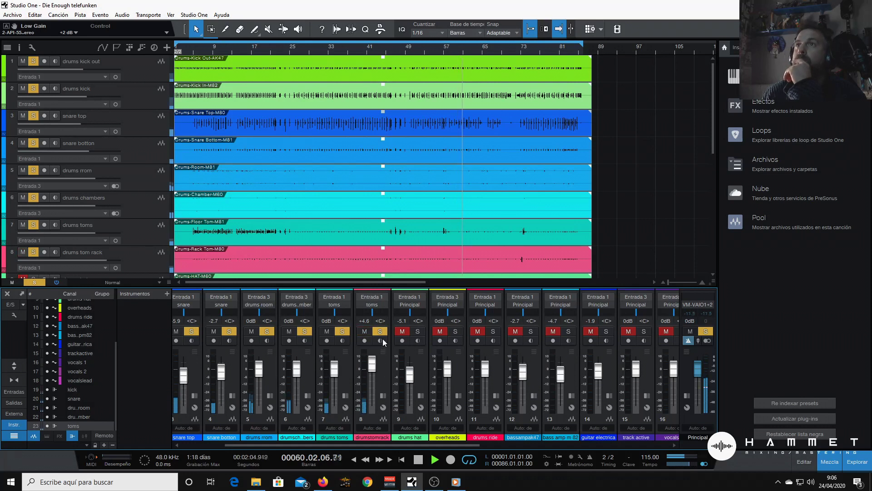
left_click_drag(372, 369, 375, 371)
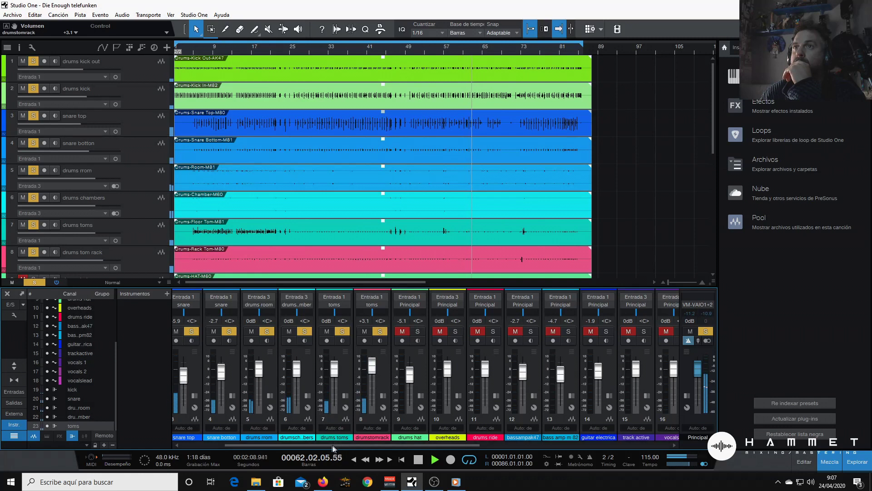
left_click_drag(333, 446, 318, 446)
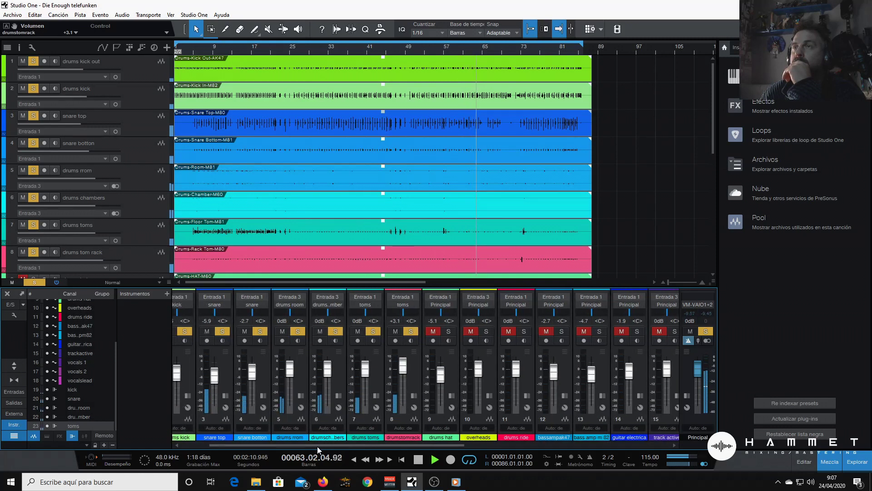
left_click_drag(317, 446, 397, 416)
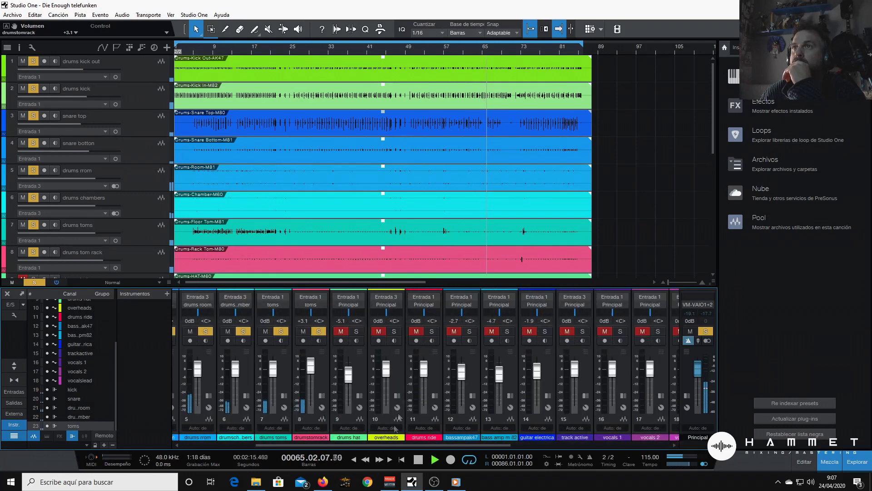
Step: Add a new bus channel named hi hat
right_click(134, 367)
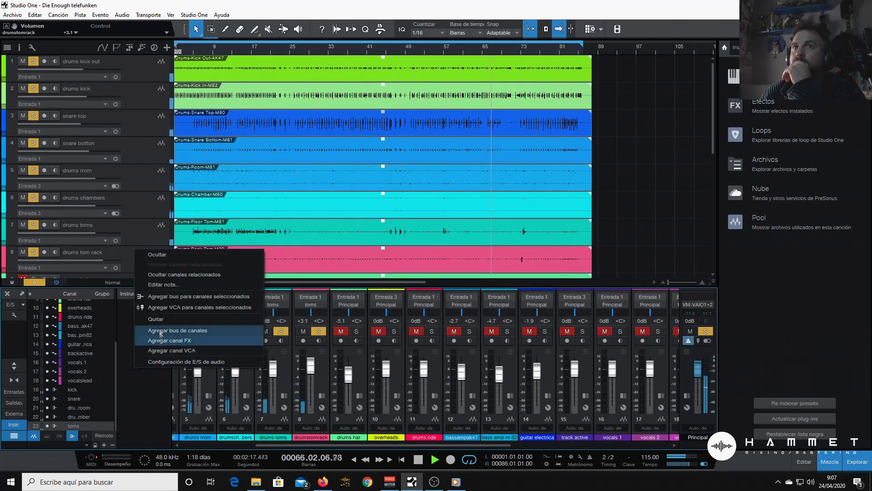
left_click(186, 329)
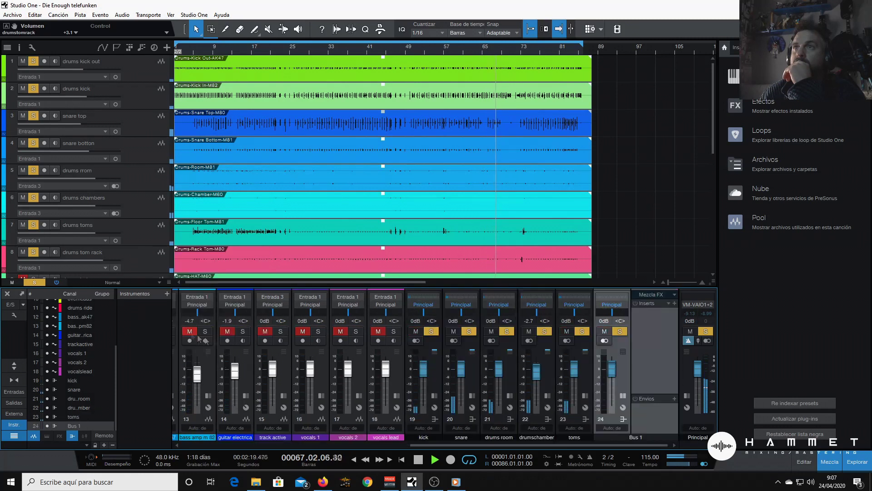
double_click(636, 437)
type("hi hat")
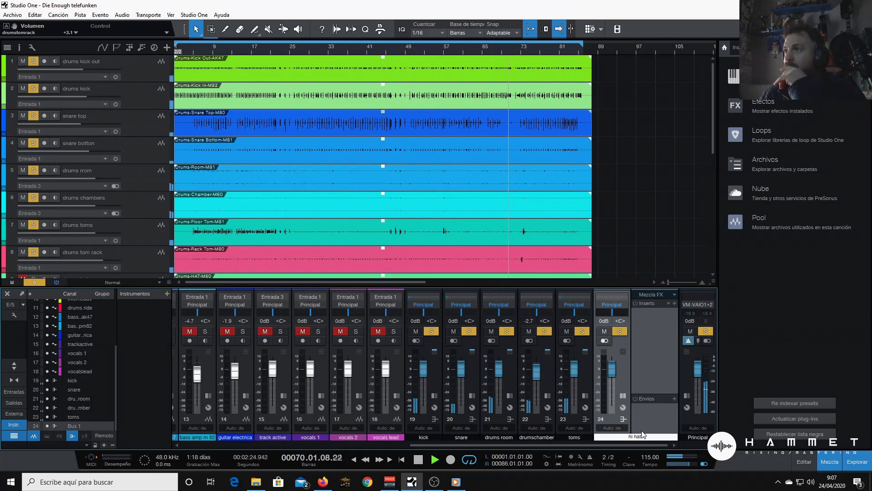
left_click(669, 410)
double_click(584, 378)
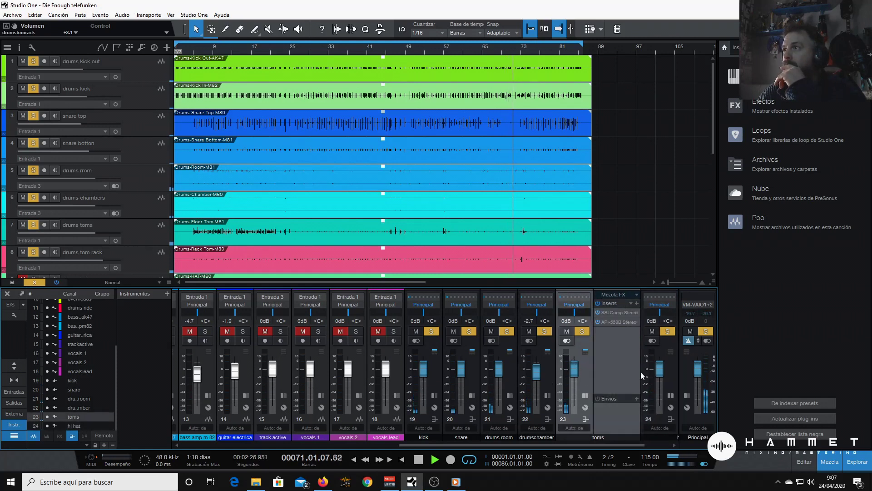
left_click(672, 375)
left_click(671, 375)
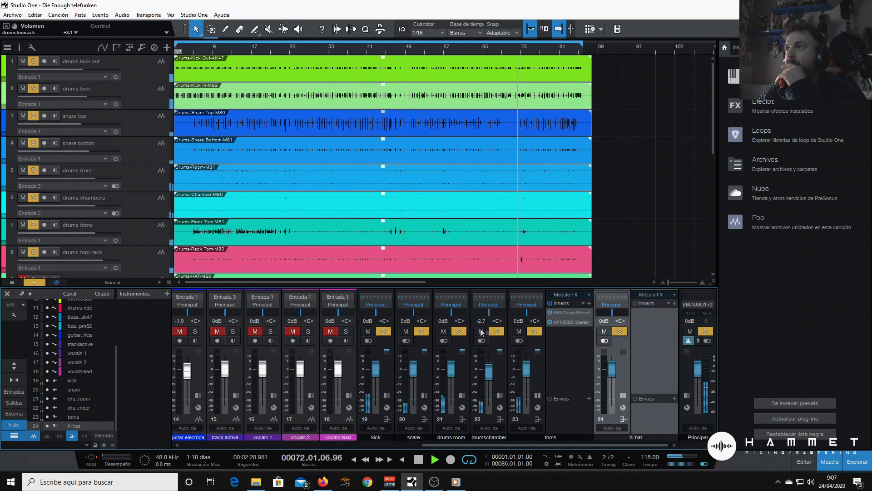
Step: Solo the drums hat track panned to R74, and route its output to the hi hat bus
left_click_drag(458, 442, 280, 445)
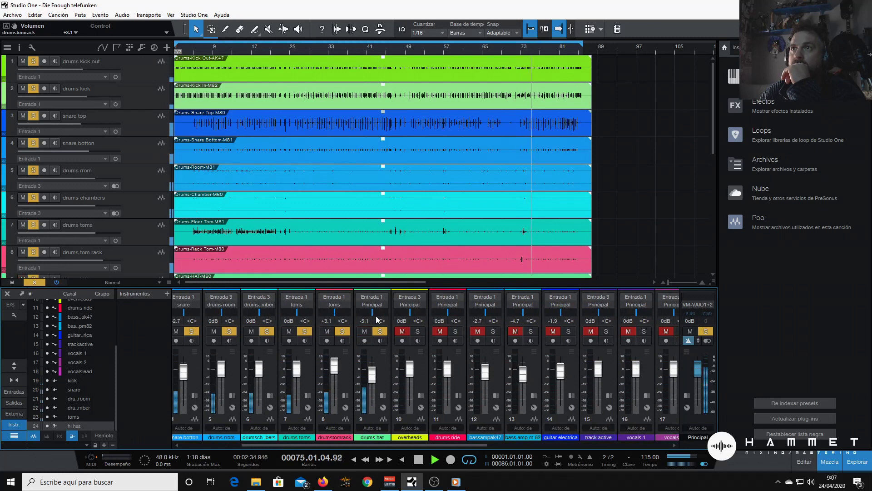
left_click_drag(375, 316, 384, 319)
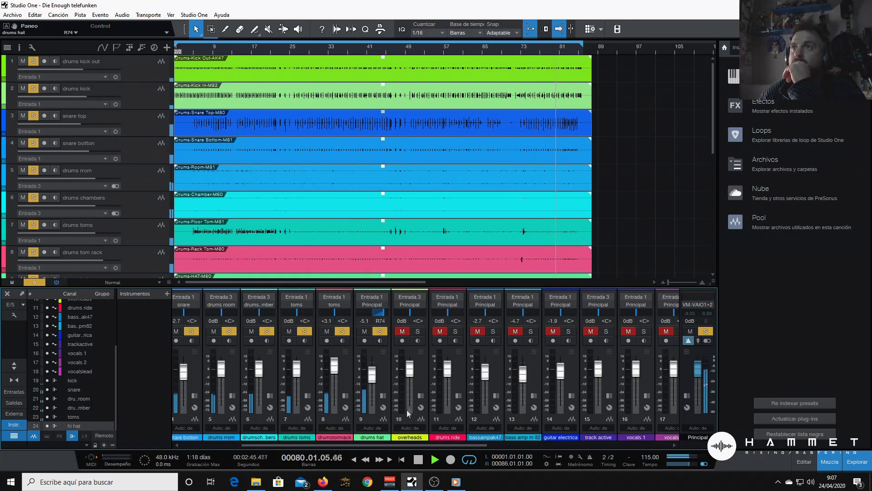
left_click(372, 304)
left_click(387, 374)
Step: Insert the CLA-76 Stereo compressor on the hi hat bus
left_click_drag(397, 445, 630, 454)
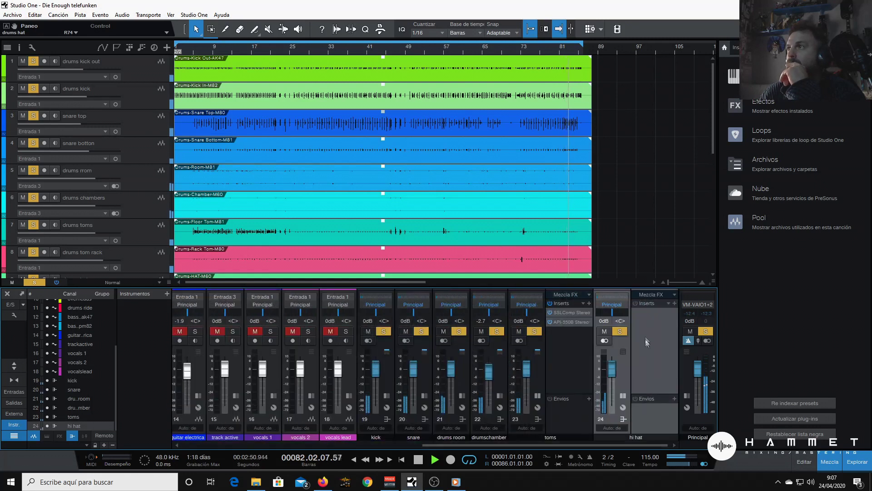
left_click(674, 303)
scroll(727, 191, "down", 6)
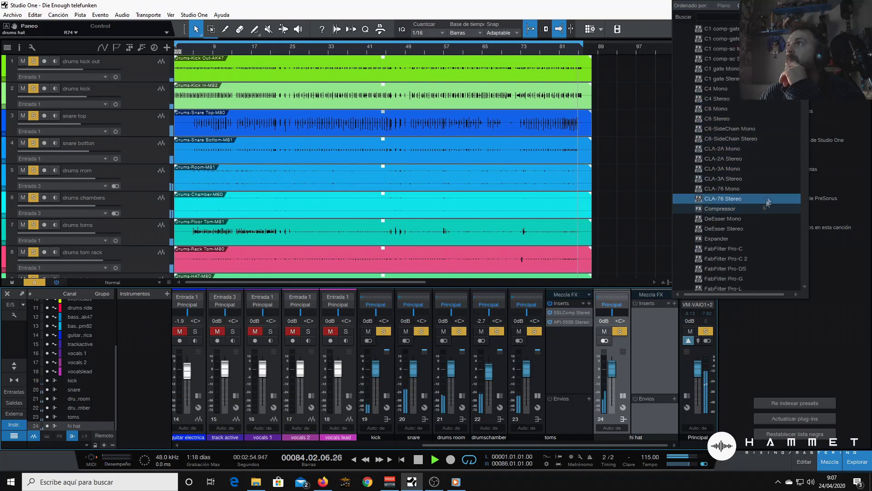
scroll(725, 182, "up", 1)
left_click(722, 169)
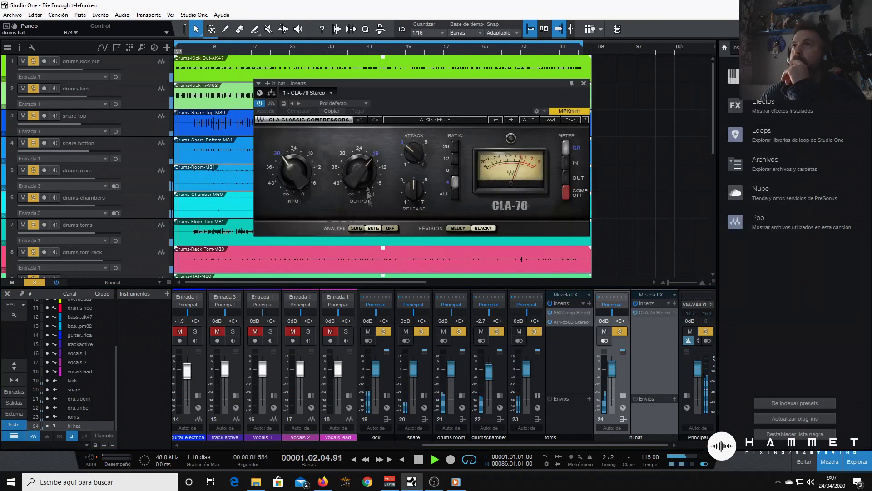
Step: Adjust the hi hat bus CLA-76's gain, and set its release to 6.25 and its attack to about 4.83
left_click_drag(347, 169, 347, 159)
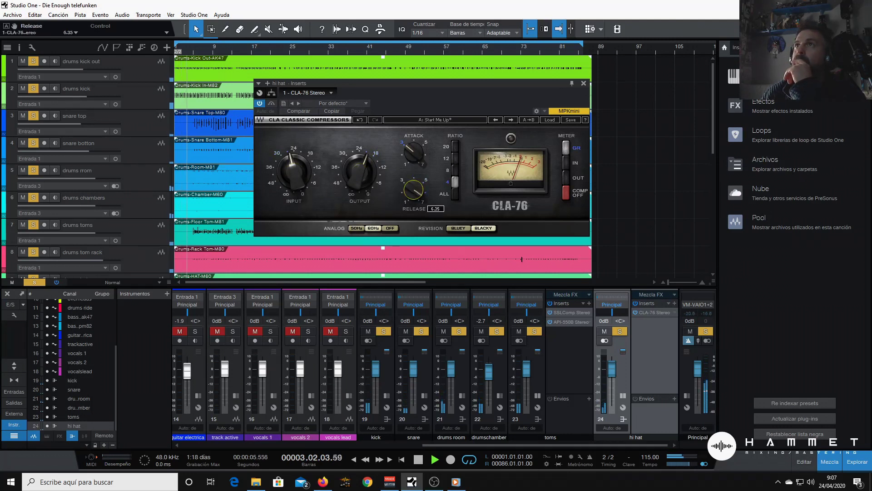
left_click_drag(414, 152, 414, 157)
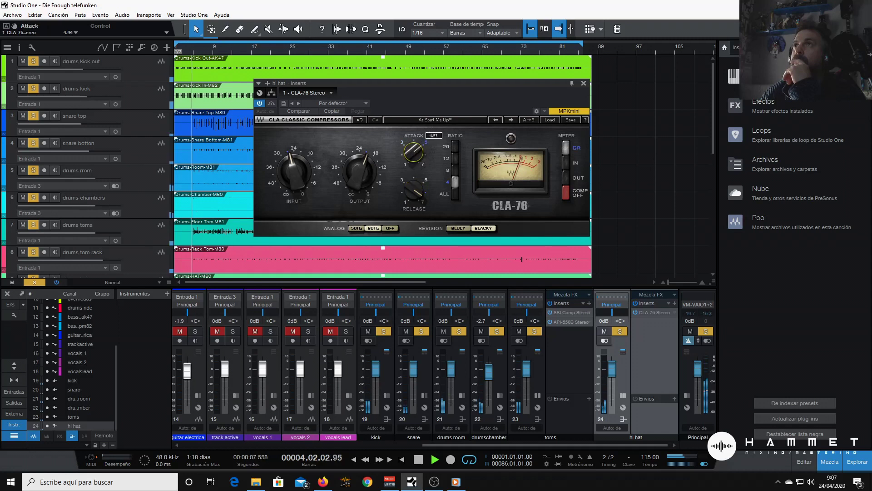
left_click(584, 84)
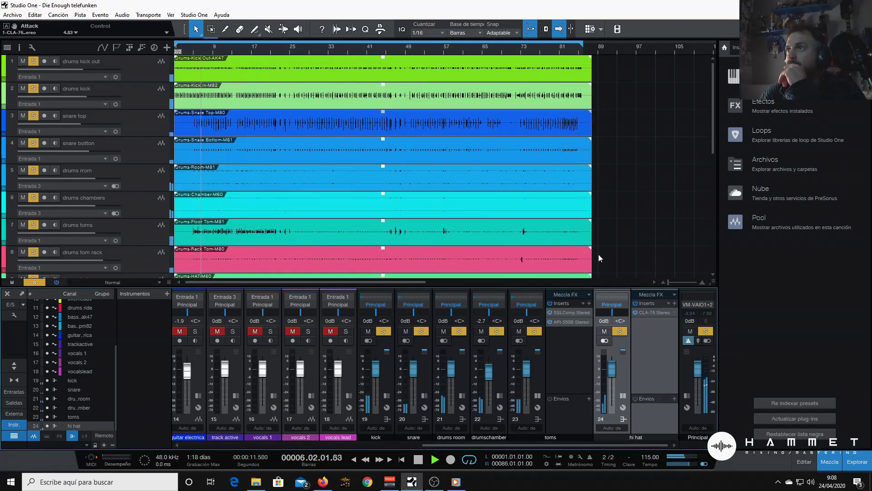
Step: Insert the Center Stereo spatial plug-in on the toms bus after the API-550B equalizer
left_click(589, 303)
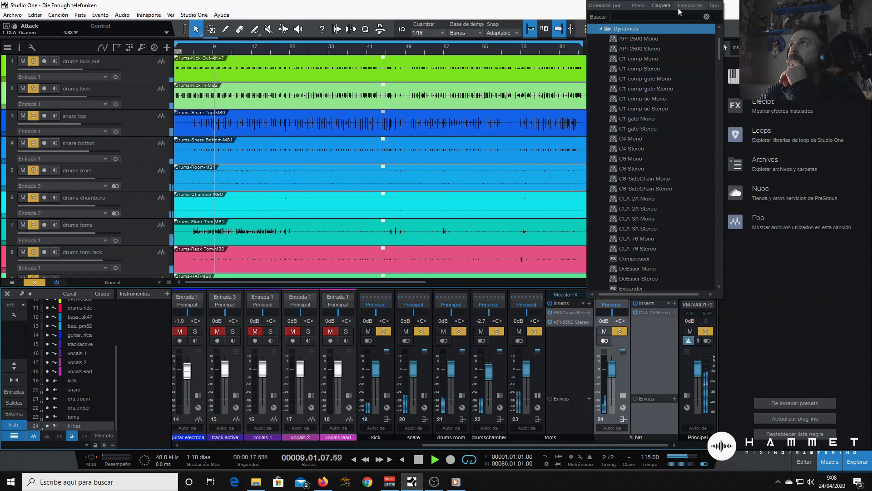
scroll(649, 182, "down", 10)
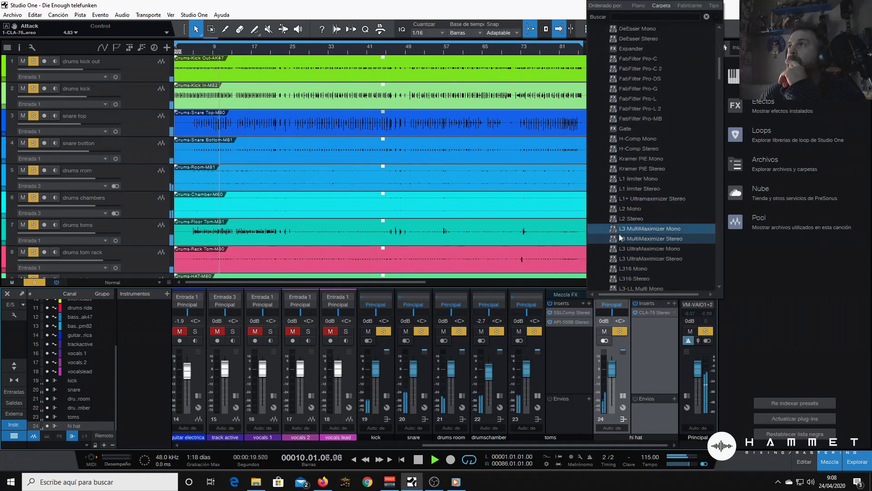
scroll(651, 215, "down", 15)
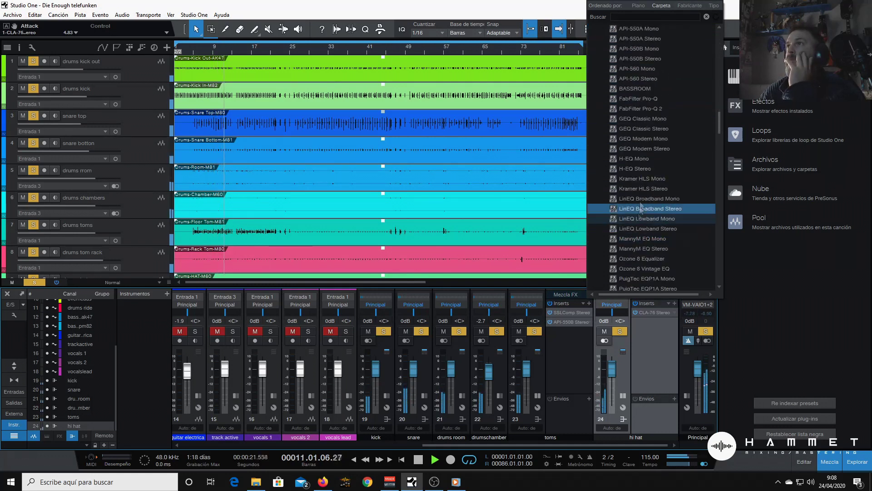
scroll(647, 180, "down", 10)
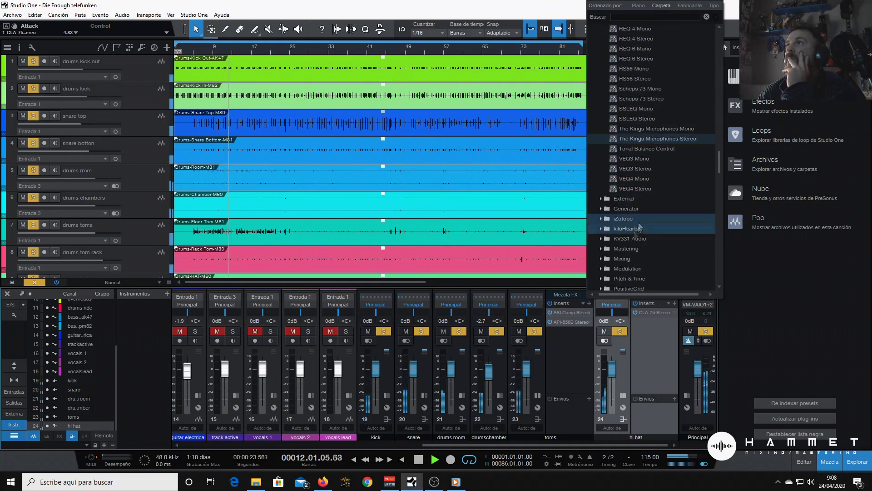
scroll(642, 220, "down", 6)
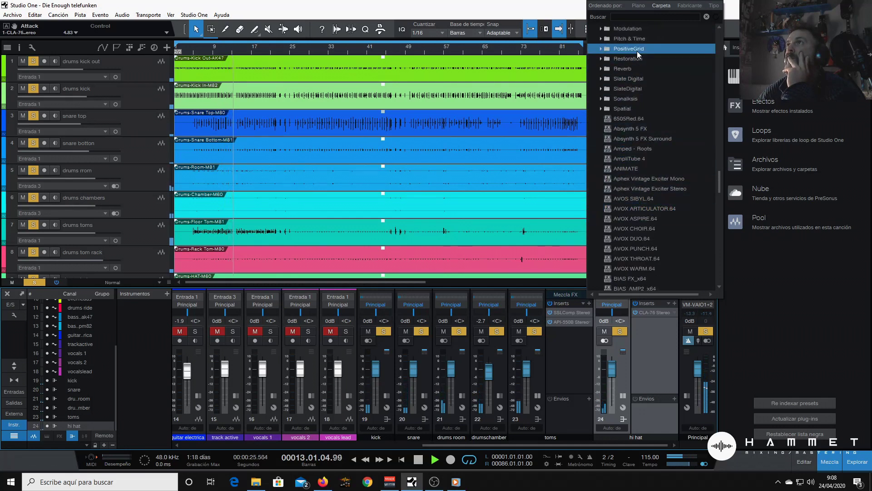
scroll(616, 132, "down", 12)
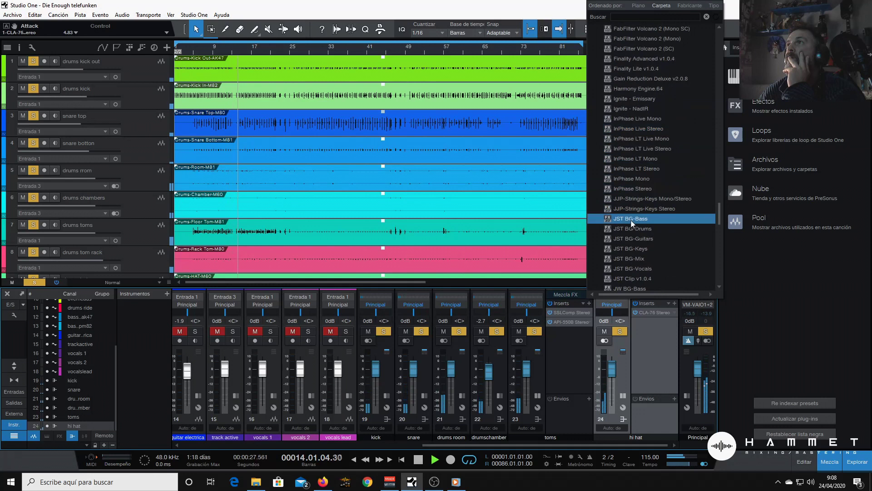
scroll(631, 214, "up", 8)
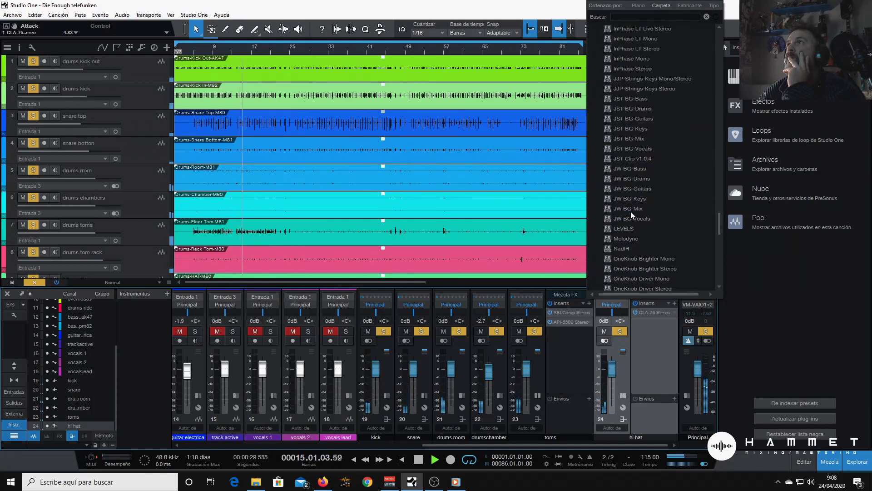
scroll(630, 211, "up", 8)
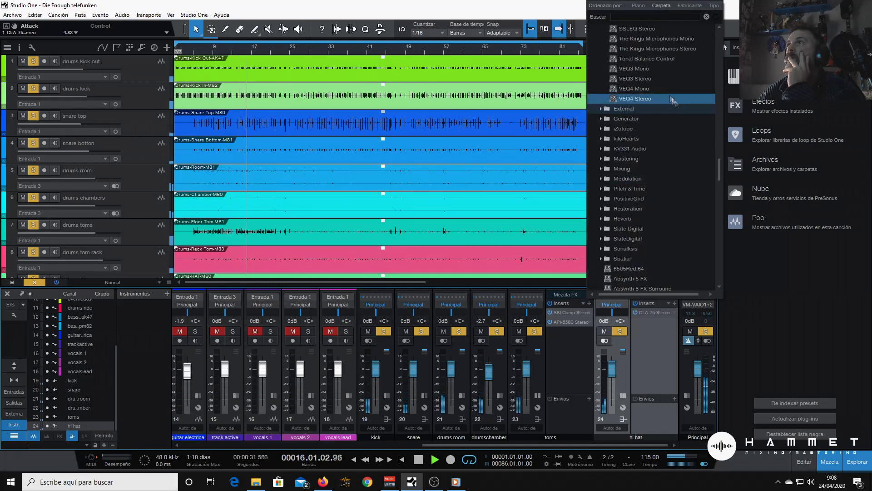
scroll(622, 140, "down", 2)
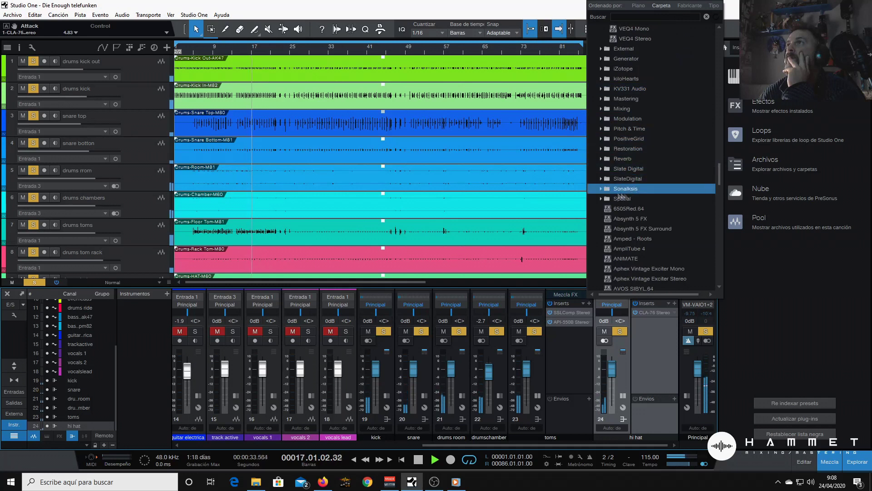
left_click(601, 199)
scroll(613, 190, "down", 2)
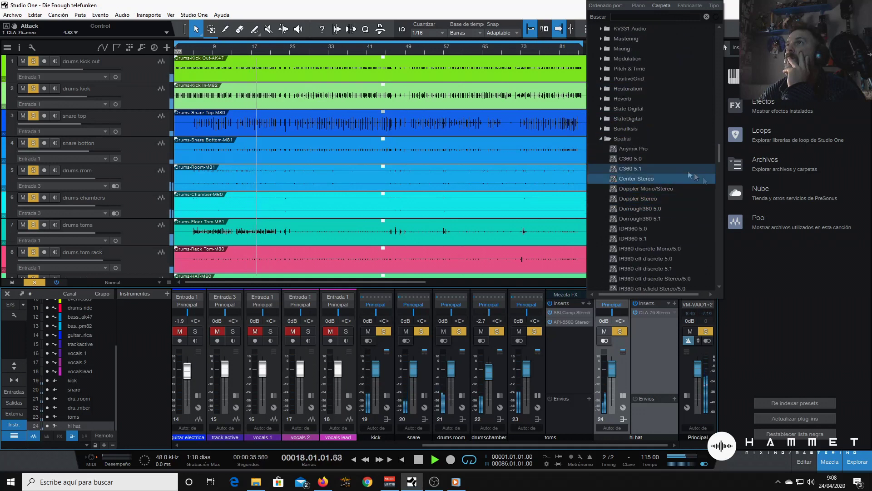
left_click(645, 180)
Step: Lower the toms bus Center level to -3.9, set Punch to 55.7, and fine-tune the remaining Center plug-in controls
left_click_drag(301, 223, 301, 225)
left_click_drag(416, 223, 417, 224)
left_click_drag(301, 225, 300, 235)
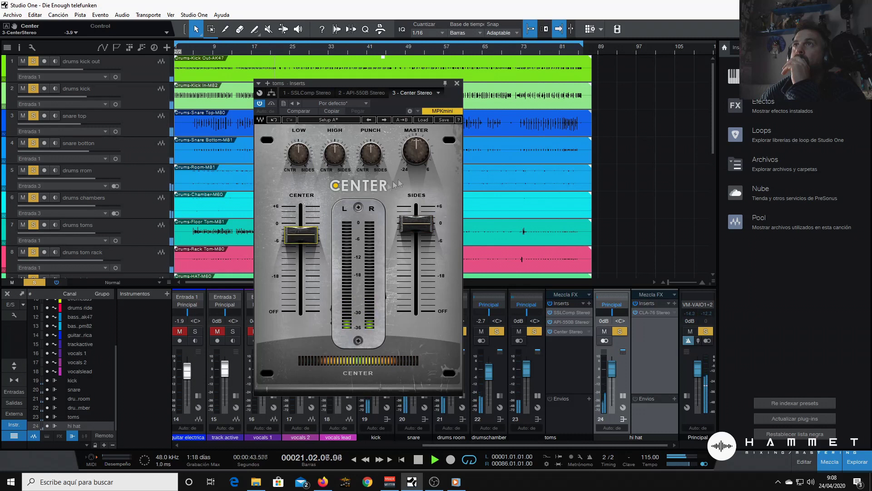
left_click_drag(417, 151, 416, 146)
left_click_drag(301, 154, 370, 147)
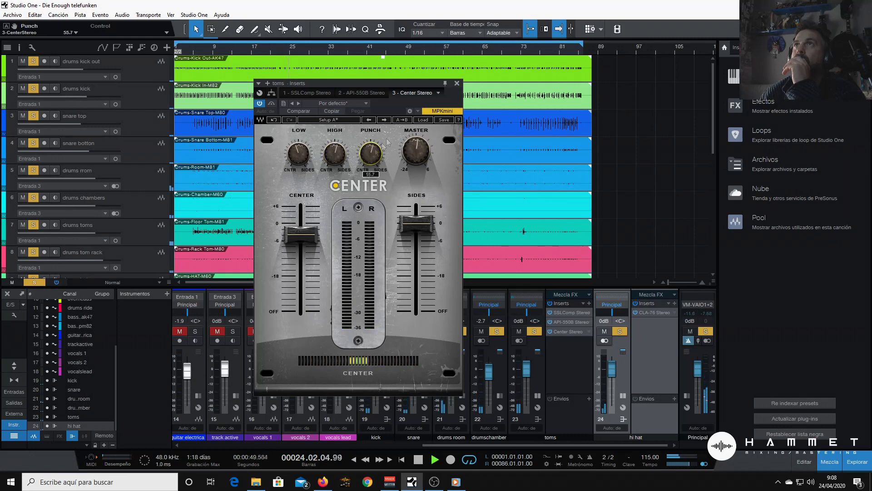
left_click(456, 83)
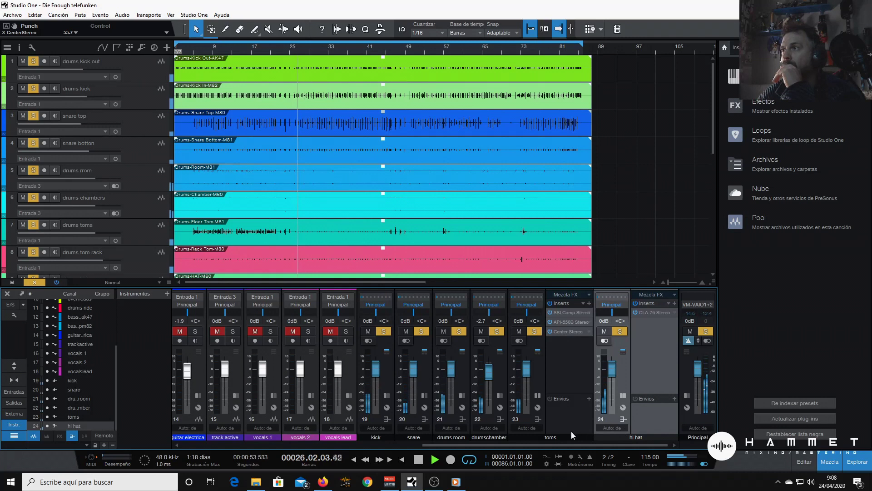
Step: Rebalance the input and output gain of the hi hat bus CLA-76, setting the output to -26.8
left_click(660, 312)
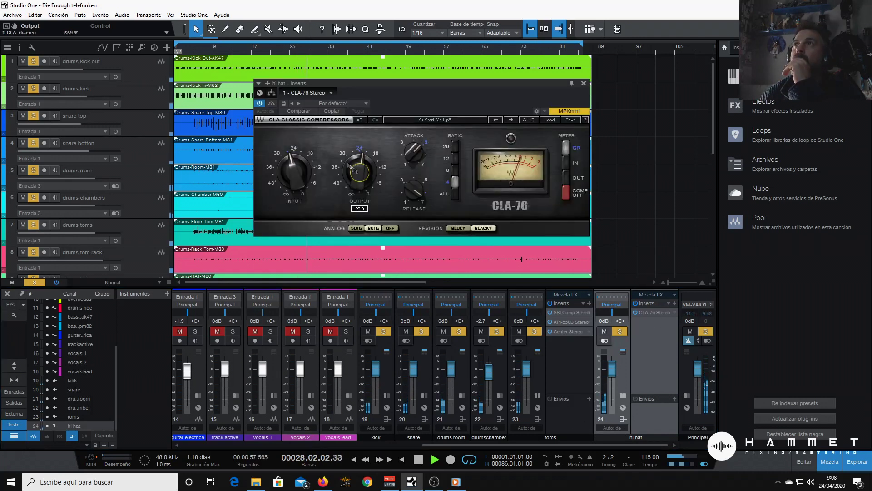
left_click_drag(297, 161, 297, 174)
left_click_drag(355, 171, 355, 165)
left_click_drag(303, 175, 303, 182)
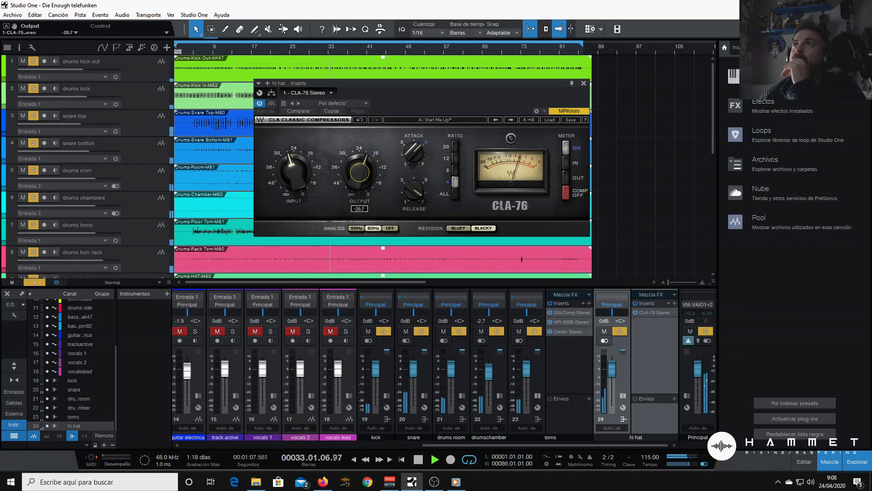
left_click_drag(312, 176, 294, 158)
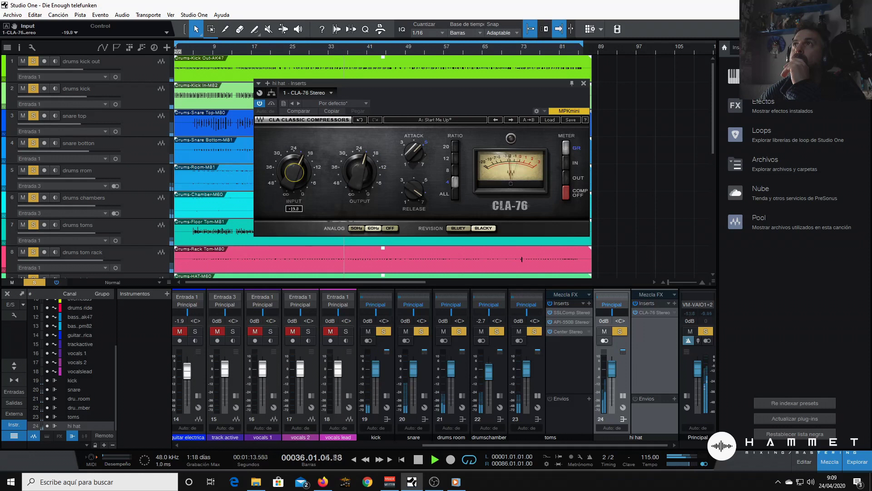
left_click_drag(339, 174, 340, 176)
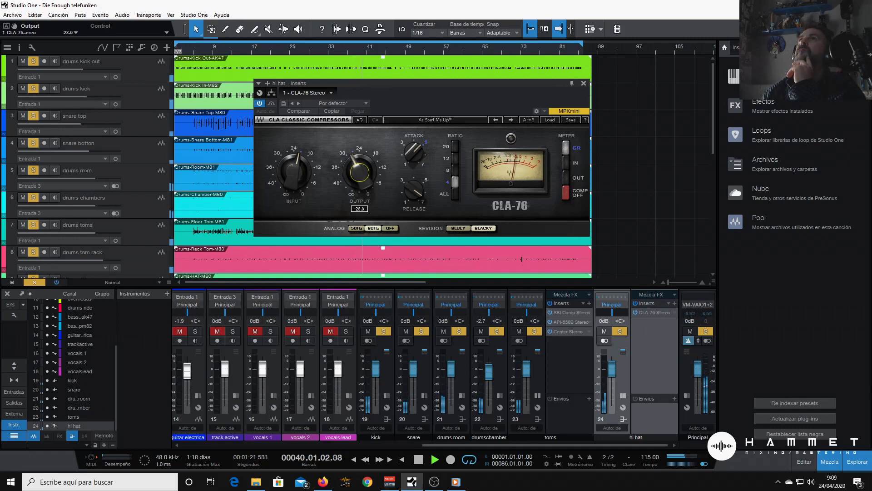
left_click(584, 84)
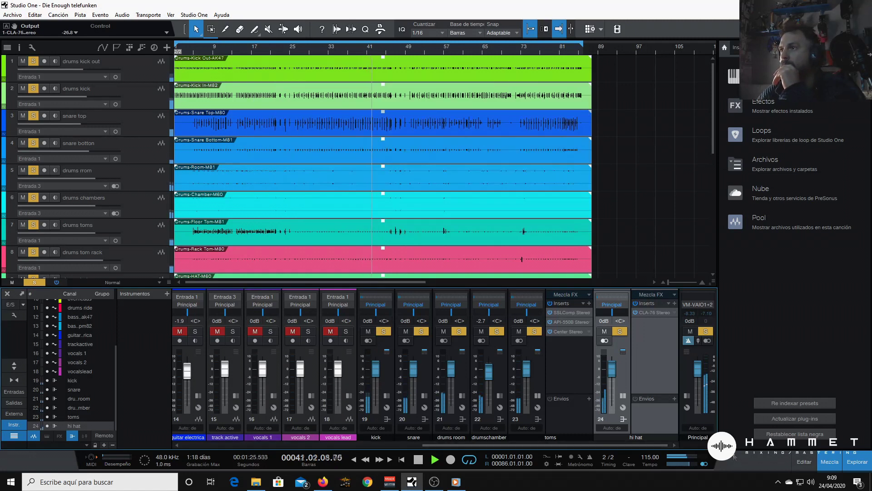
Step: Copy the toms bus API-550B equalizer to the hi hat bus and set its low gain to -2 dB and high mid gain to +2 dB
left_click_drag(571, 323, 654, 322)
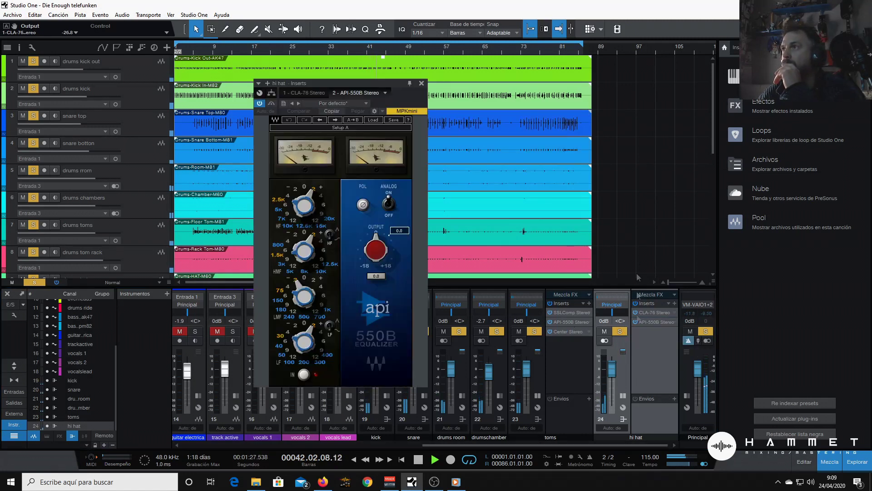
left_click_drag(374, 242, 373, 230)
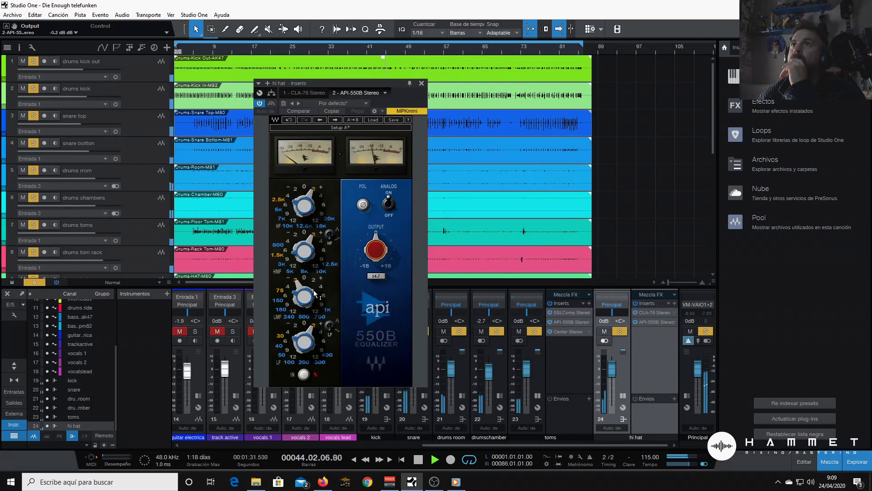
left_click_drag(309, 287, 308, 278)
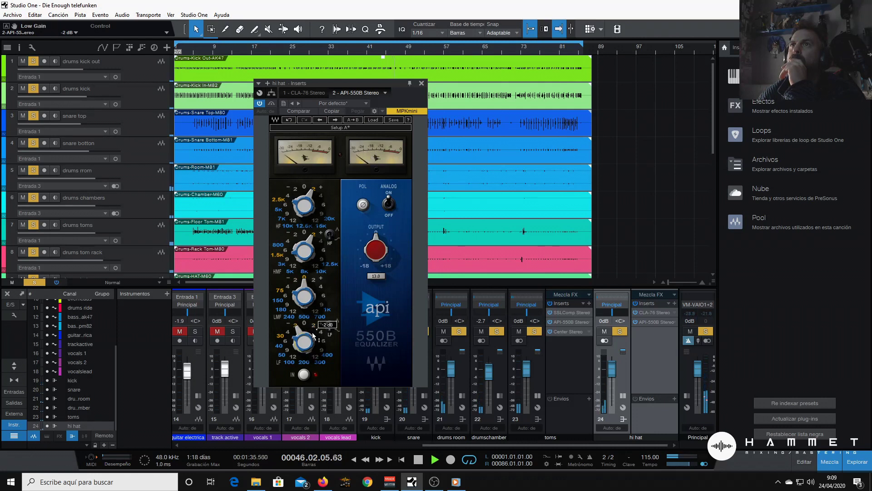
left_click_drag(316, 241, 314, 241)
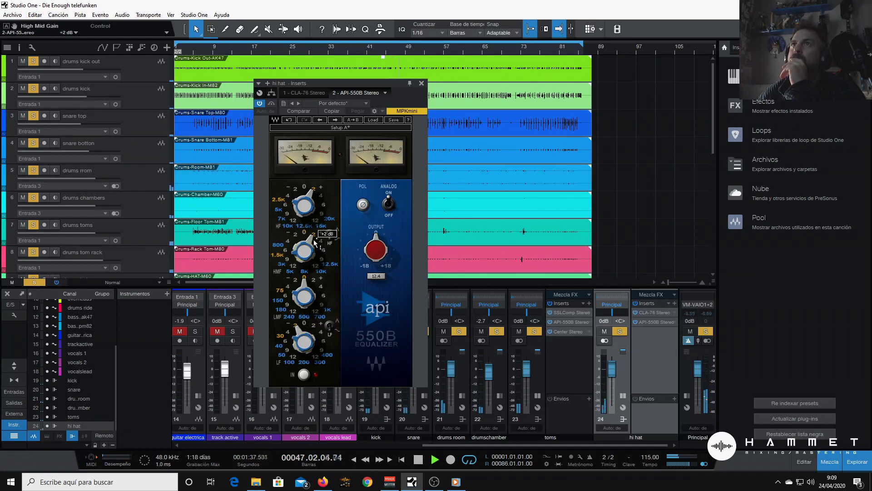
left_click(422, 83)
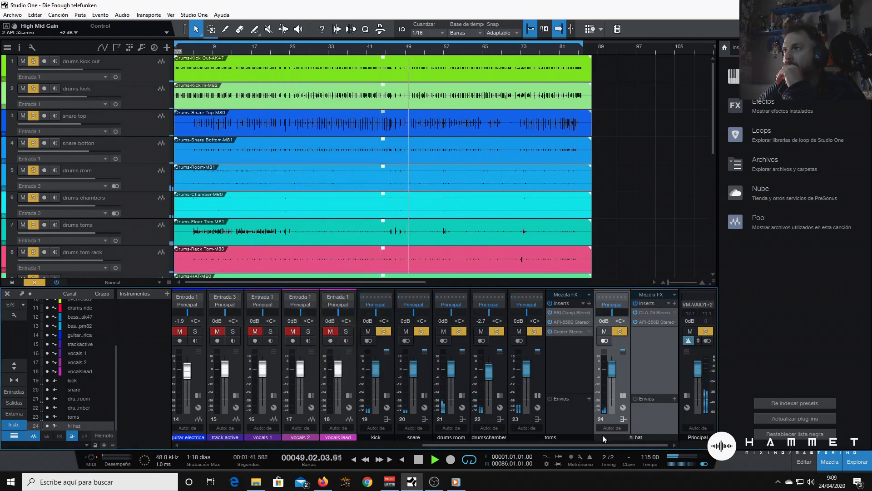
Step: Set the hi hat bus CLA-76's input to -23.1 and its release to 5.01
left_click_drag(601, 446, 648, 444)
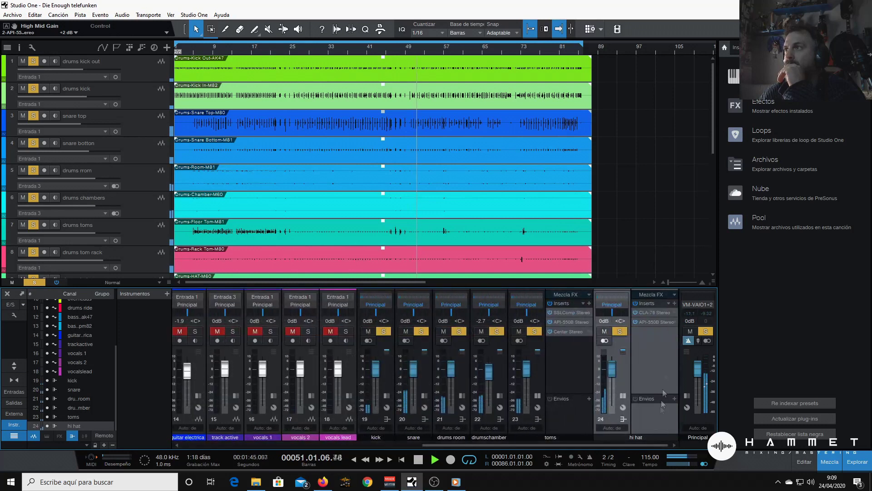
left_click(653, 312)
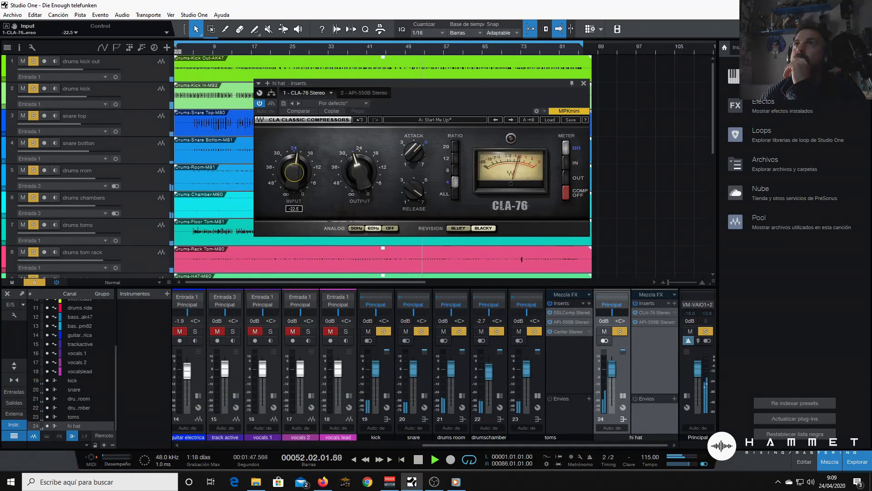
left_click_drag(294, 173, 295, 176)
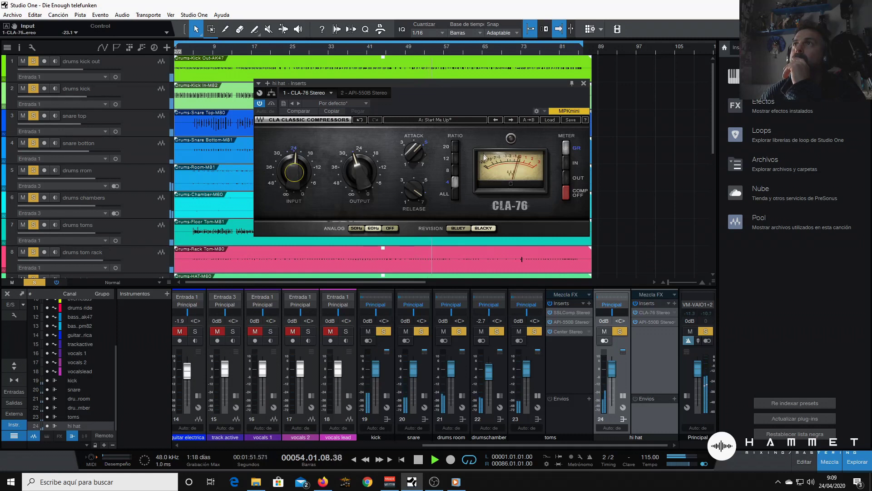
left_click_drag(414, 189, 415, 186)
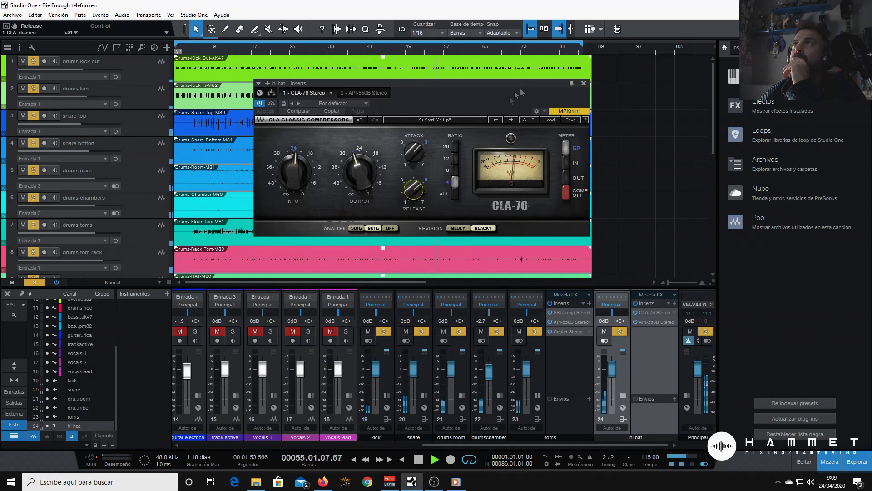
left_click(584, 83)
Step: Solo the overheads track and add a new bus channel after the hi hat bus
left_click_drag(454, 445, 400, 446)
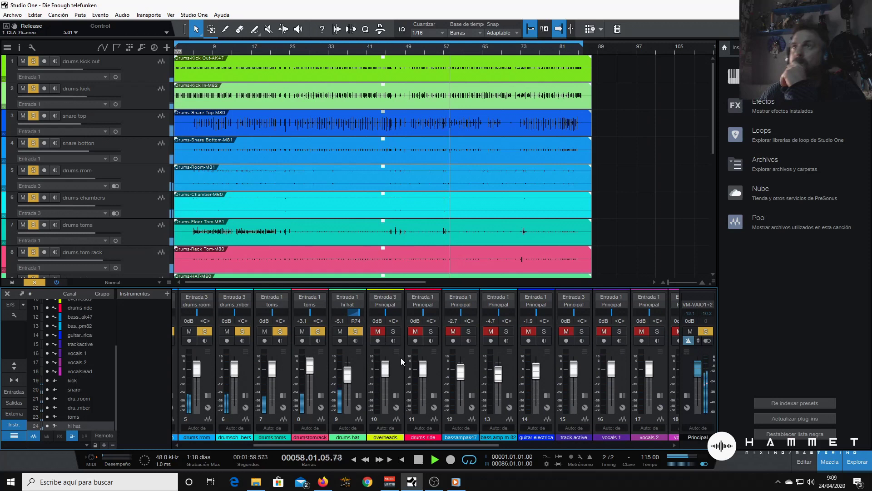
right_click(145, 343)
left_click(164, 434)
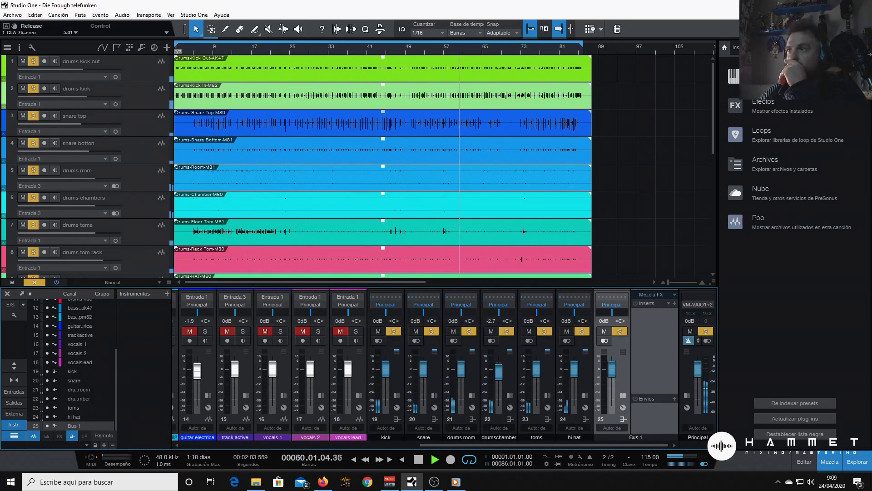
Step: Rename the new bus channel as overheads
double_click(642, 435)
type("op")
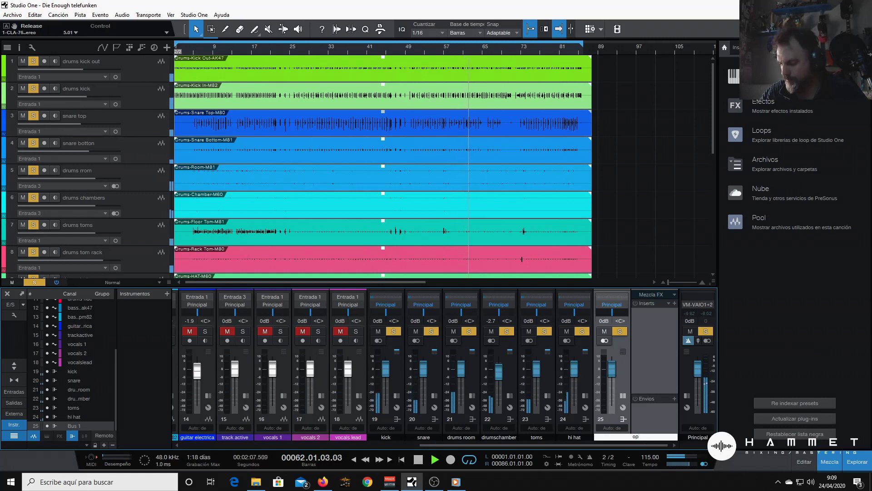
type("er")
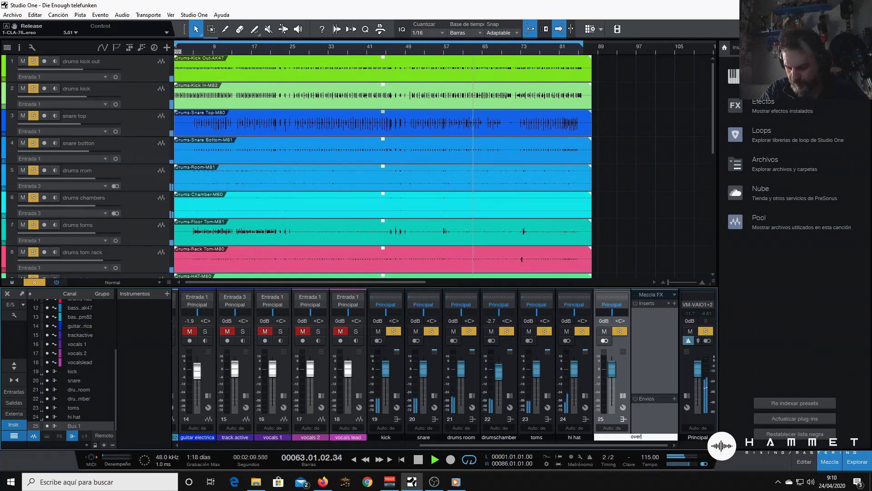
type("heads")
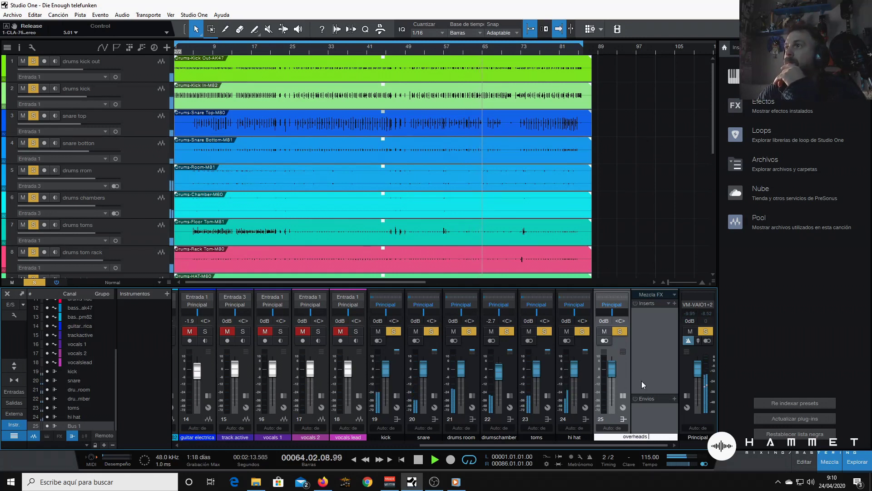
key("Return")
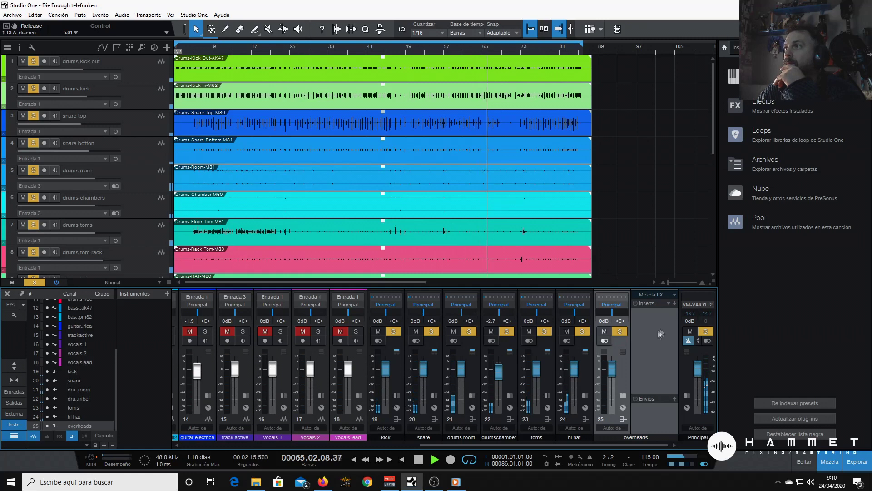
Step: Insert a CLA-76 Stereo compressor on the overheads bus, raise its input and set its output to -20.9
left_click(674, 303)
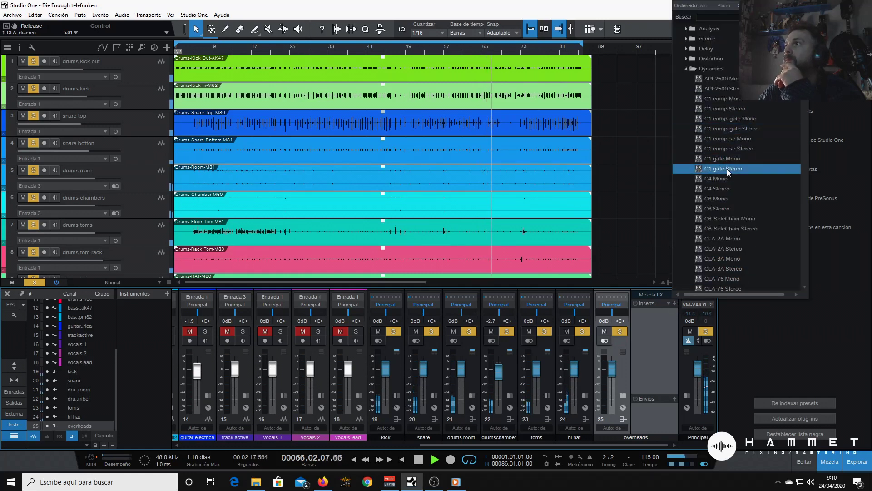
left_click(727, 228)
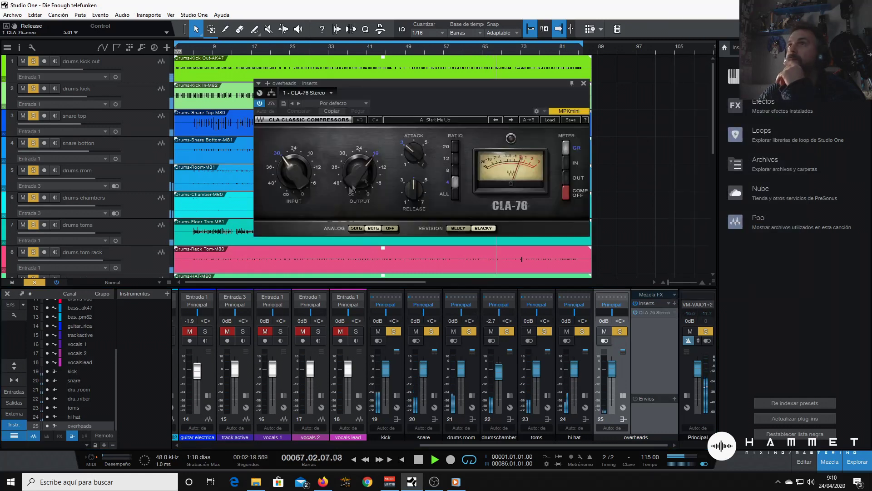
left_click_drag(299, 172, 347, 166)
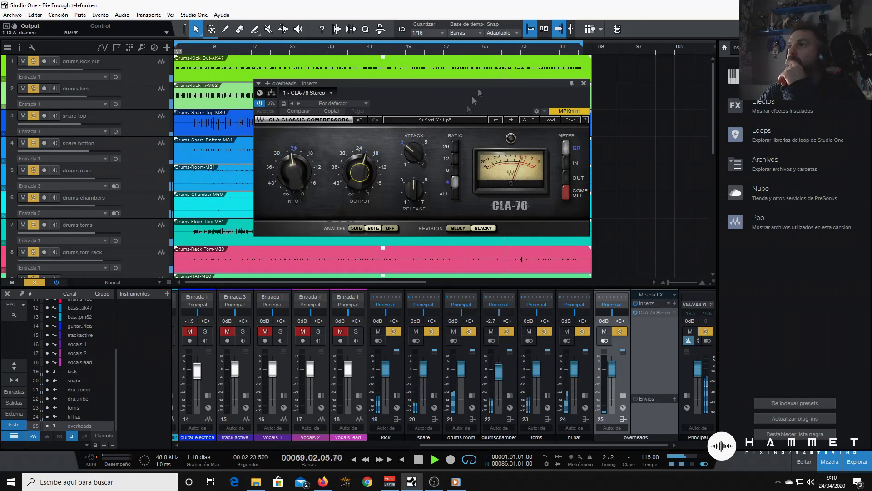
left_click(584, 83)
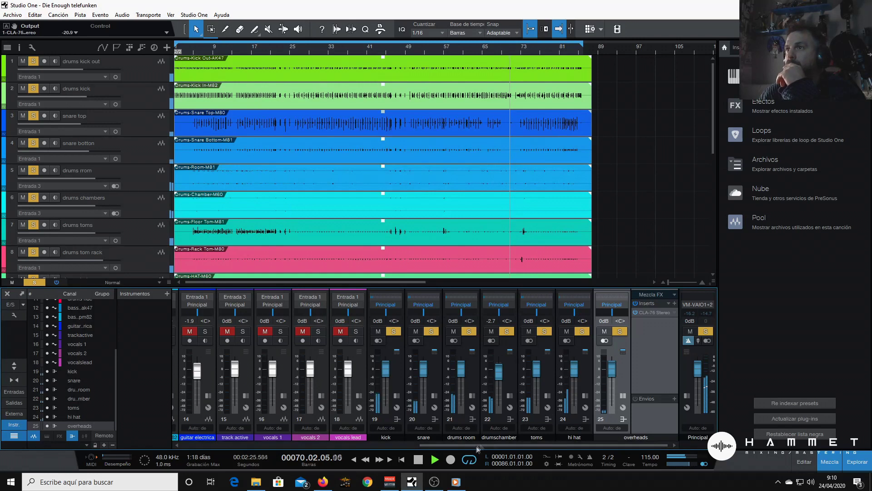
Step: Route the overheads track's output to the overheads bus
left_click(326, 448)
left_click_drag(325, 446, 257, 445)
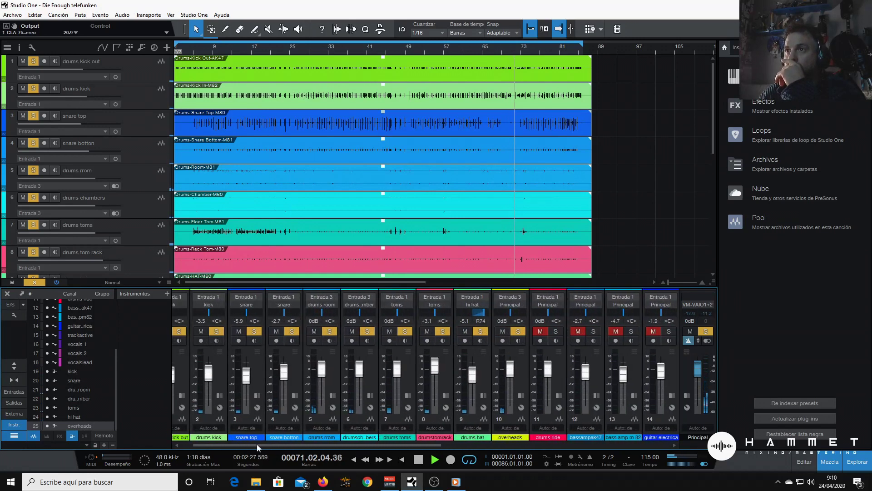
left_click_drag(398, 446, 446, 446)
left_click(416, 305)
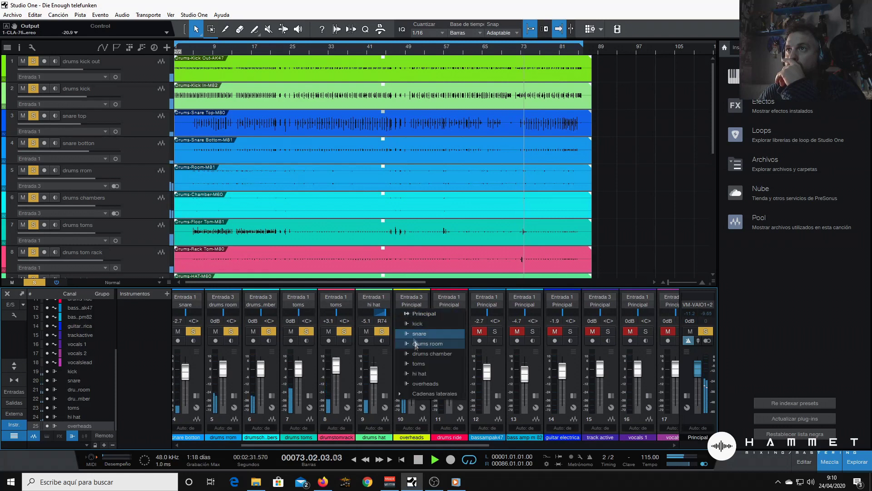
left_click(425, 382)
left_click_drag(443, 445, 645, 448)
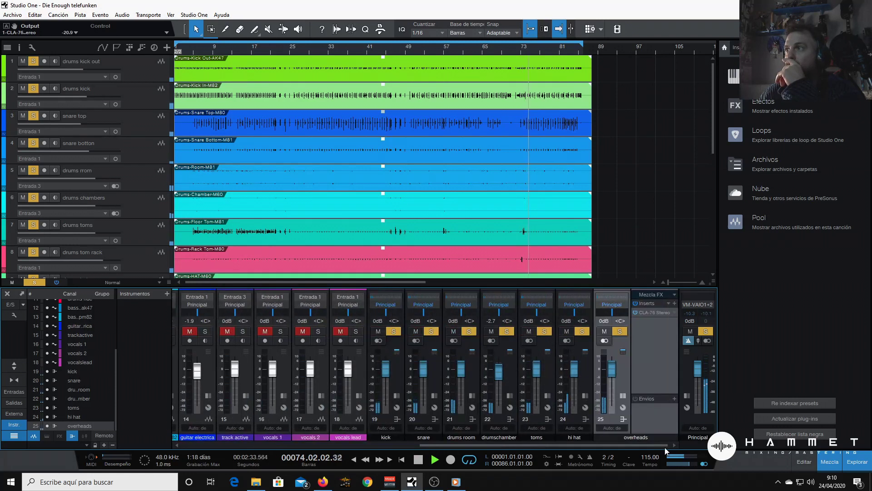
Step: Rebalance the overheads bus CLA-76, setting the input to -22.8 and lowering the output
left_click(655, 312)
left_click_drag(366, 164, 366, 172)
left_click_drag(301, 171, 301, 181)
left_click_drag(349, 162, 304, 153)
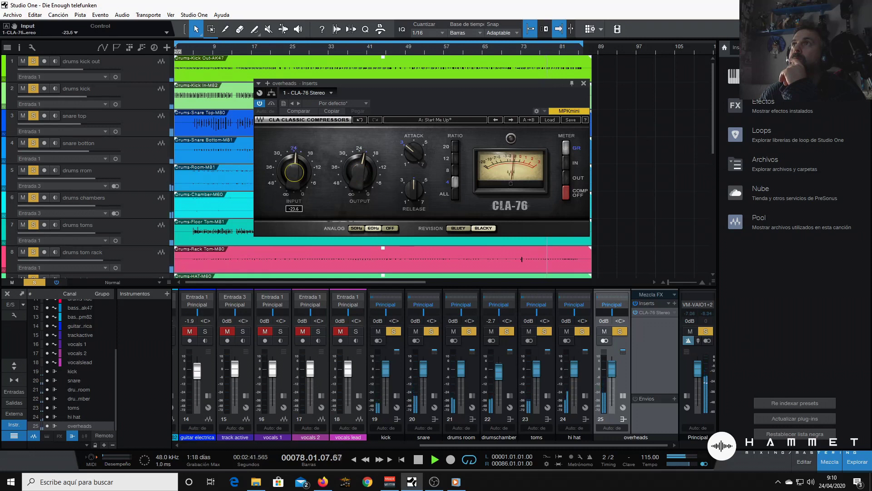
left_click_drag(359, 168, 360, 172)
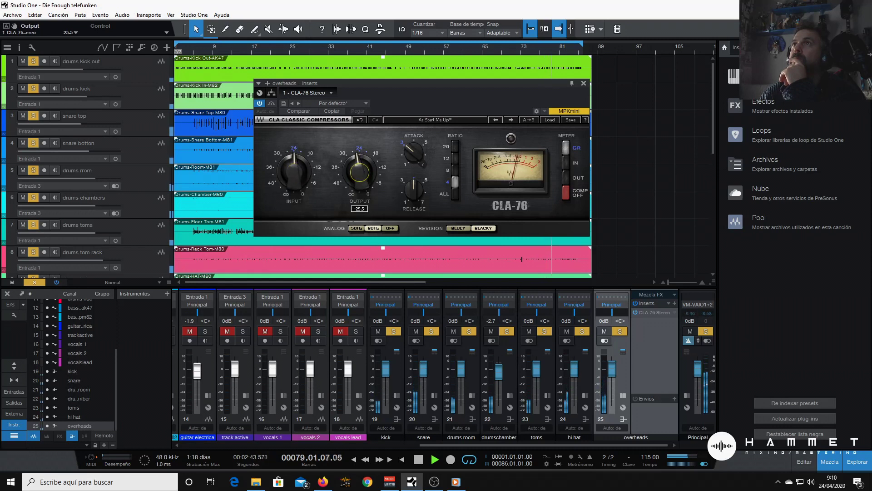
left_click_drag(303, 168, 304, 167)
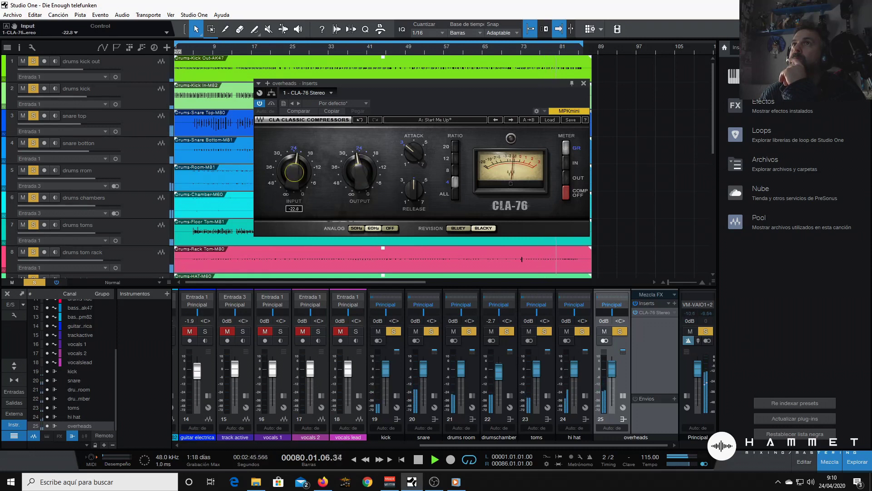
left_click_drag(361, 177, 361, 179)
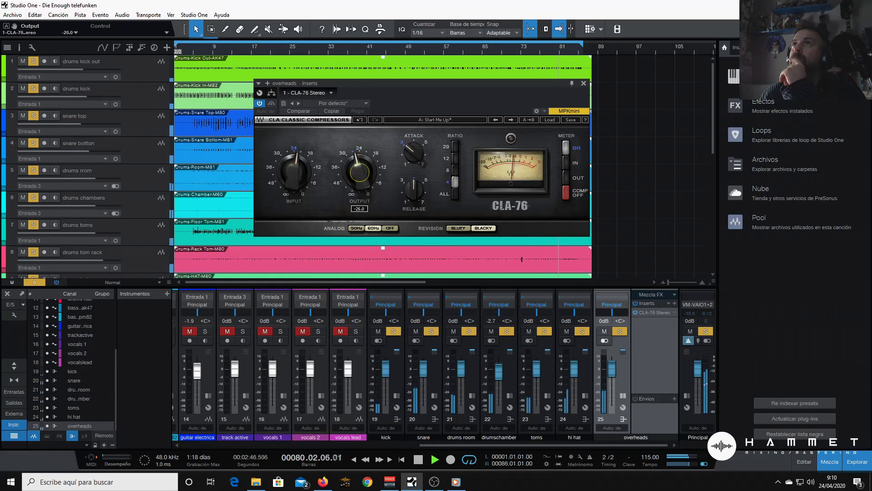
left_click(583, 83)
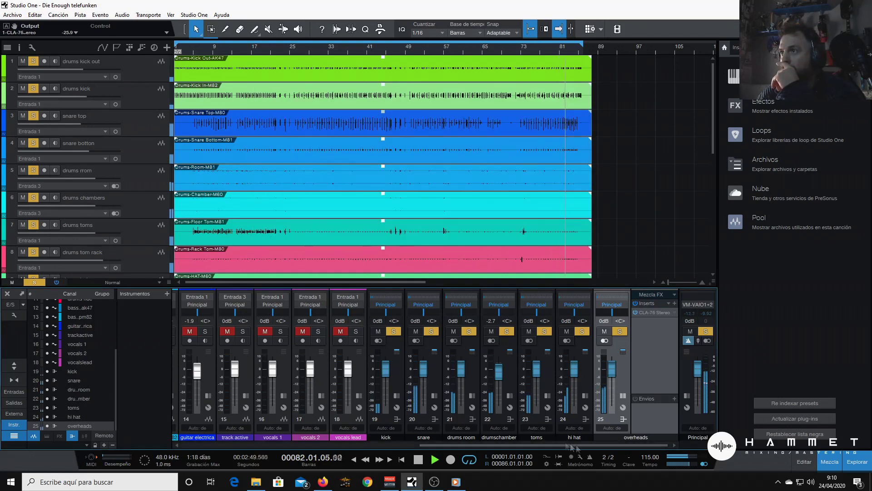
Step: Lower the overheads bus volume to -3.5 dB and show the inserts of the hi hat and overheads buses
left_click_drag(612, 369, 613, 377)
double_click(590, 368)
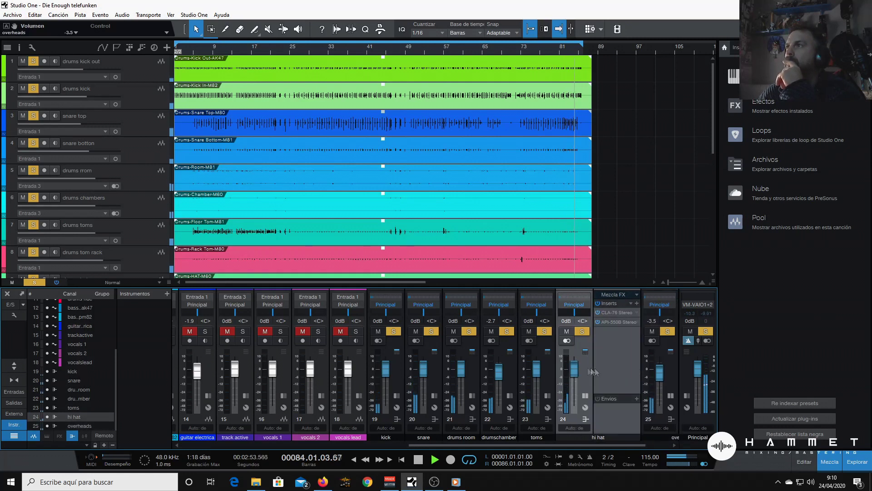
double_click(669, 377)
left_click(669, 377)
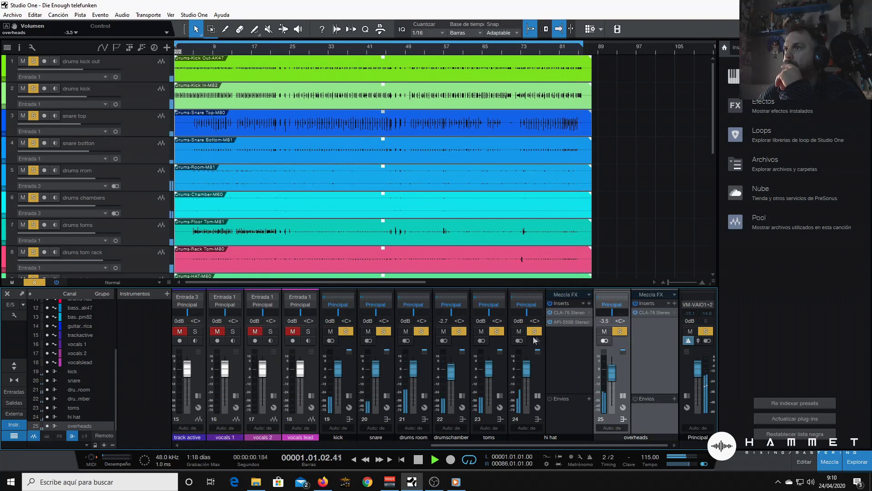
Step: Copy the toms bus Center plug-in and the hi hat bus API-550B equalizer to the overheads bus
left_click(500, 371)
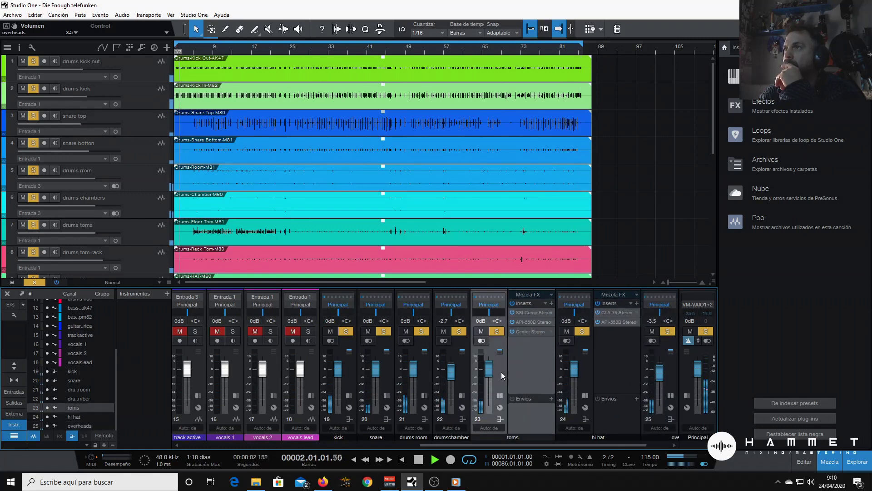
left_click(667, 367)
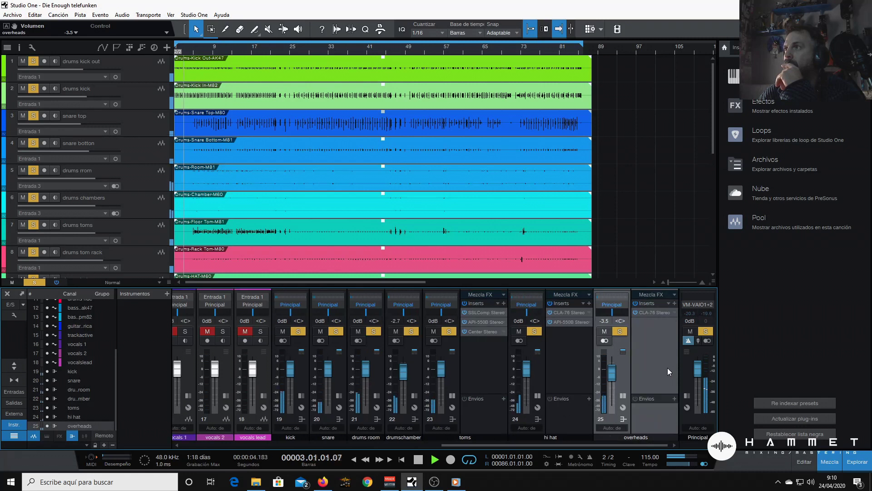
left_click_drag(475, 331, 657, 322)
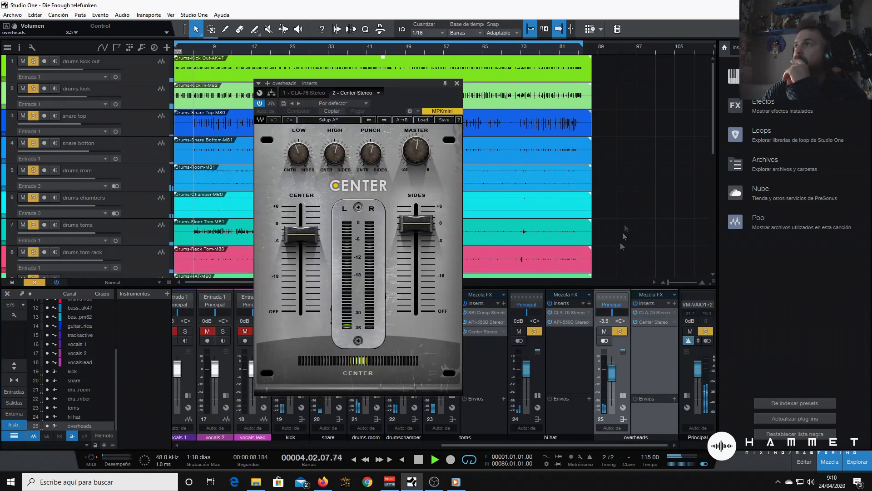
left_click(573, 321)
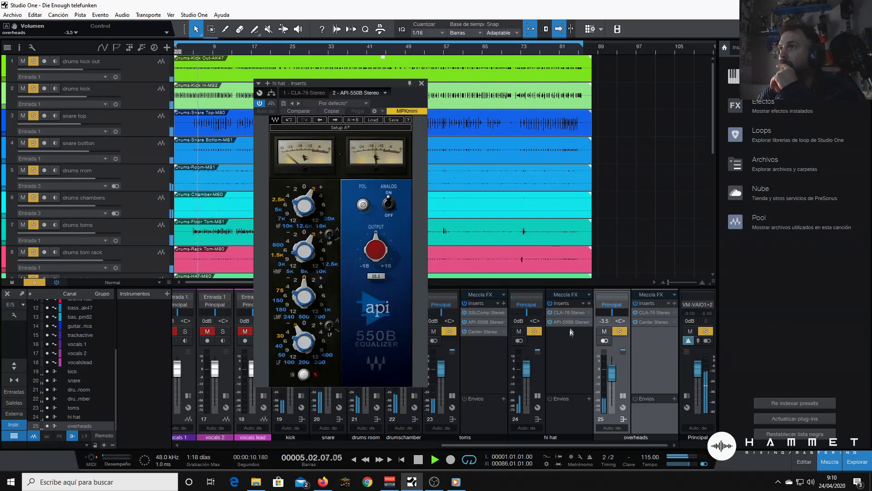
left_click_drag(566, 322, 652, 318)
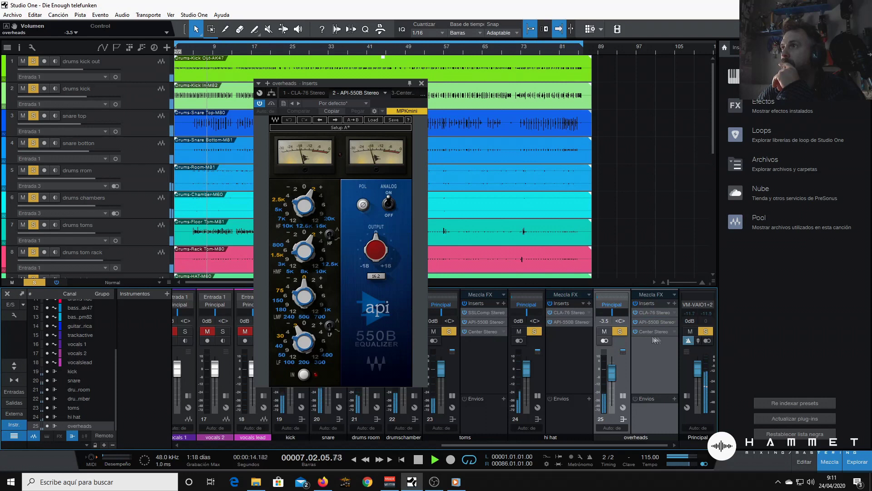
Step: Set the overheads bus Center plug-in's center level to -4.4 and its punch to 56.3
left_click(650, 331)
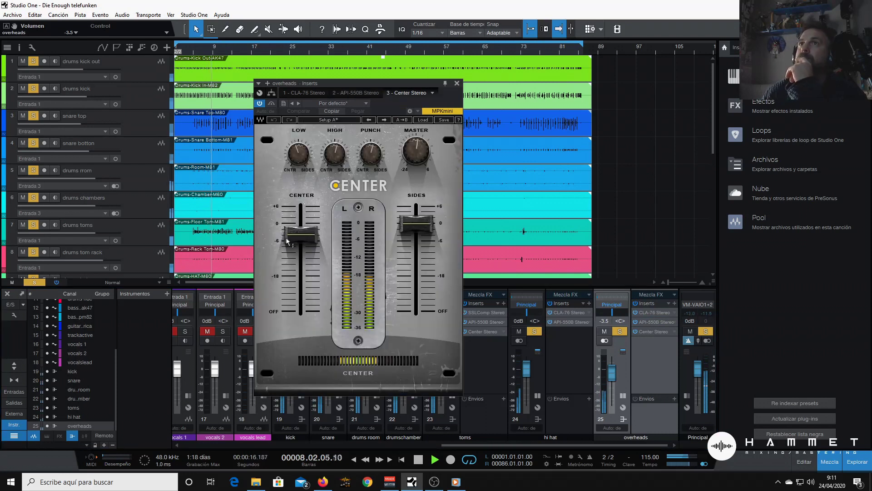
left_click_drag(300, 234, 300, 236)
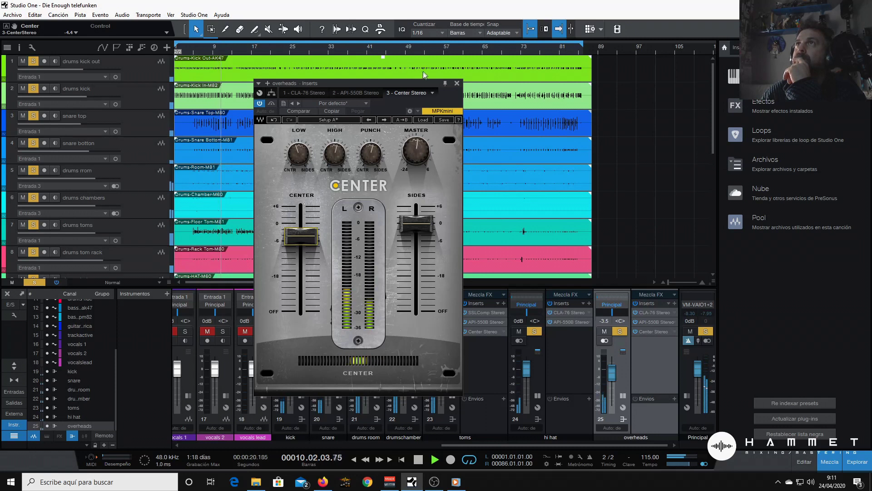
left_click_drag(336, 156, 372, 152)
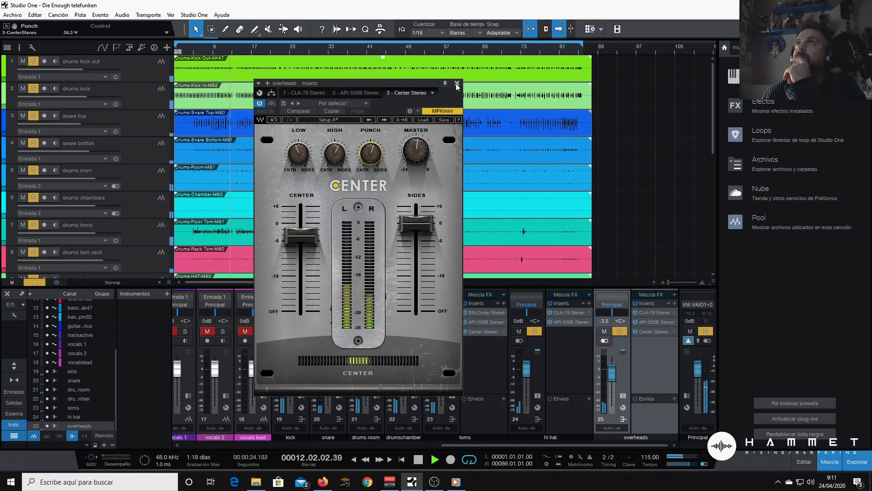
left_click(457, 84)
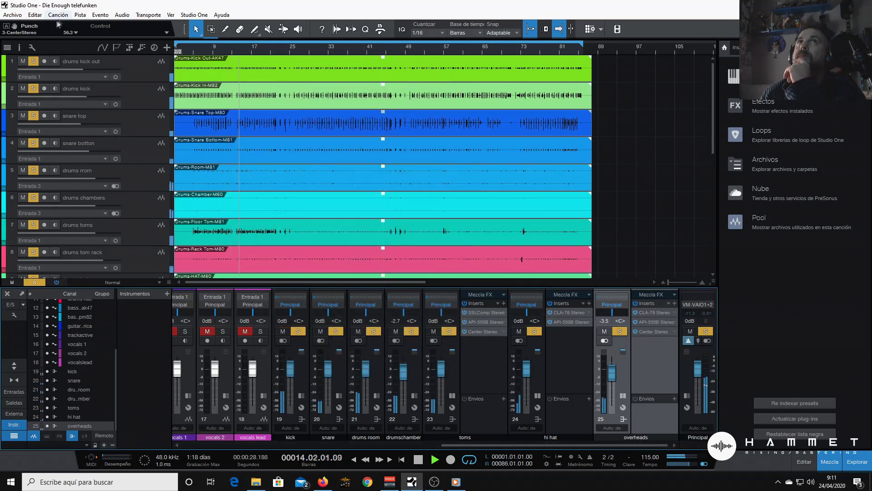
Step: Save the song under the new name Die Enough telefunken 2
left_click(12, 15)
left_click(125, 122)
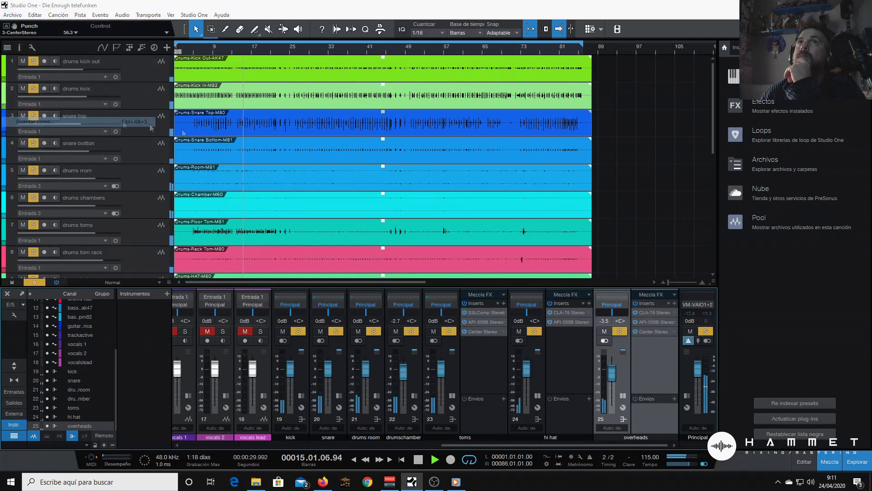
left_click(129, 162)
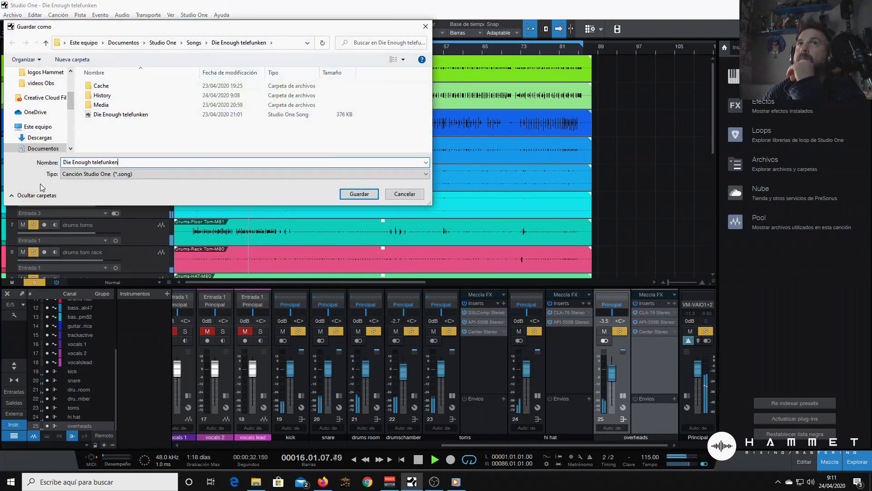
type("2")
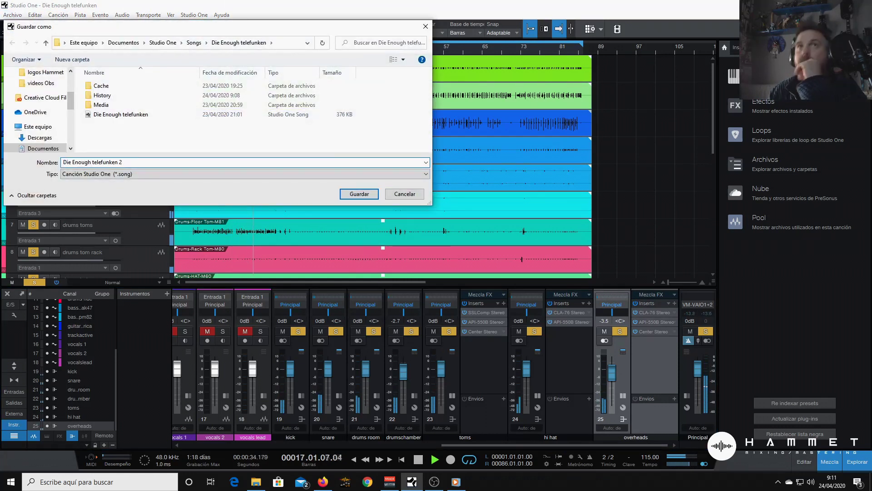
left_click(359, 194)
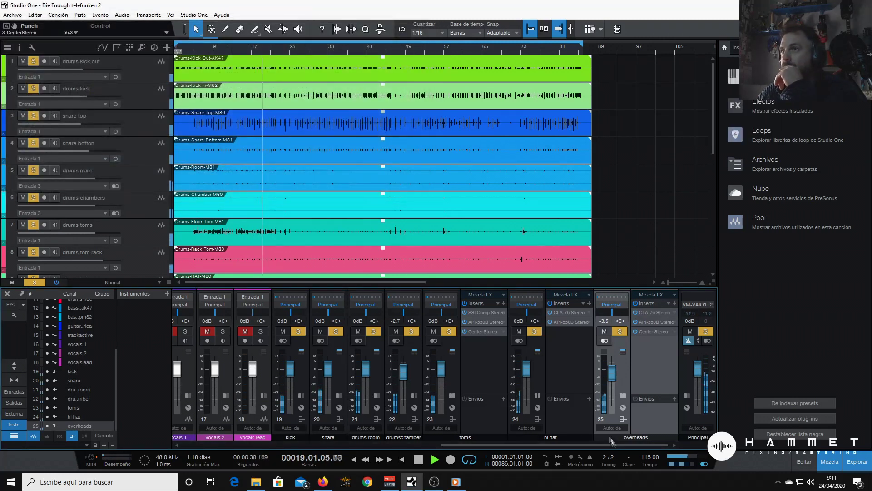
Step: Unmute and solo the drums ride track and route its output to the overheads bus
left_click_drag(536, 446, 398, 443)
left_click(389, 332)
left_click(374, 331)
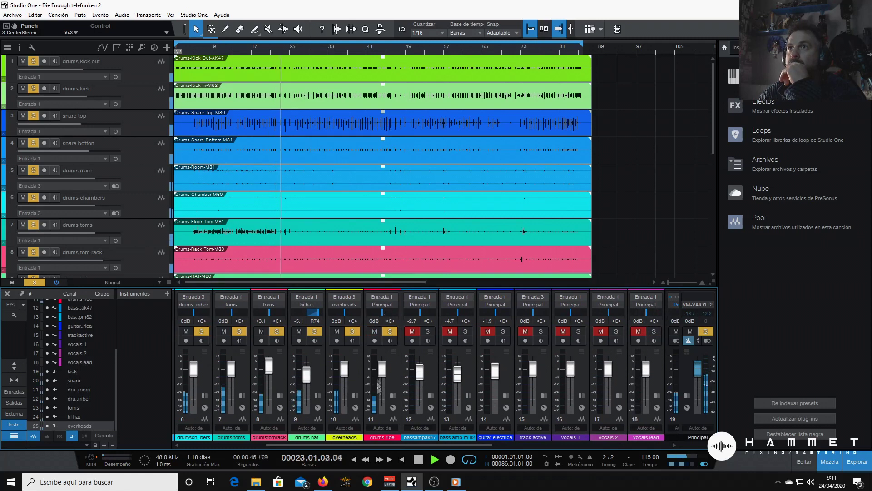
left_click(380, 304)
left_click(399, 383)
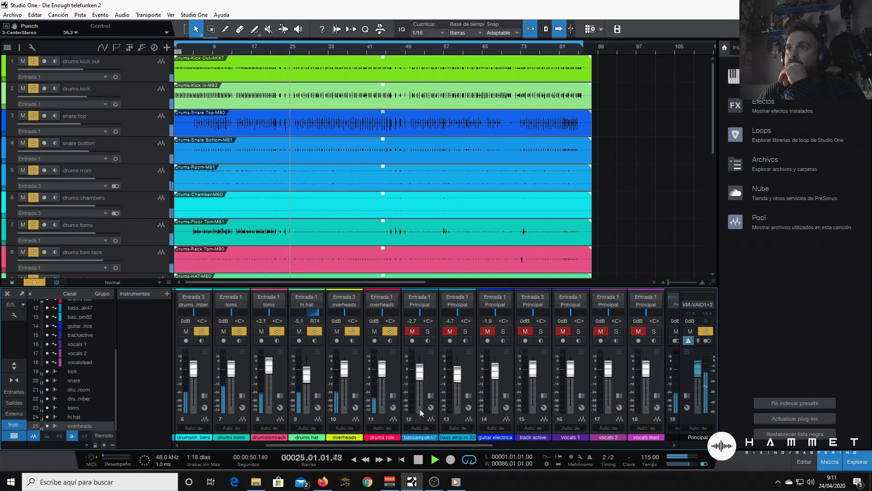
Step: Pan the drums ride track to L86
left_click_drag(401, 447, 438, 444)
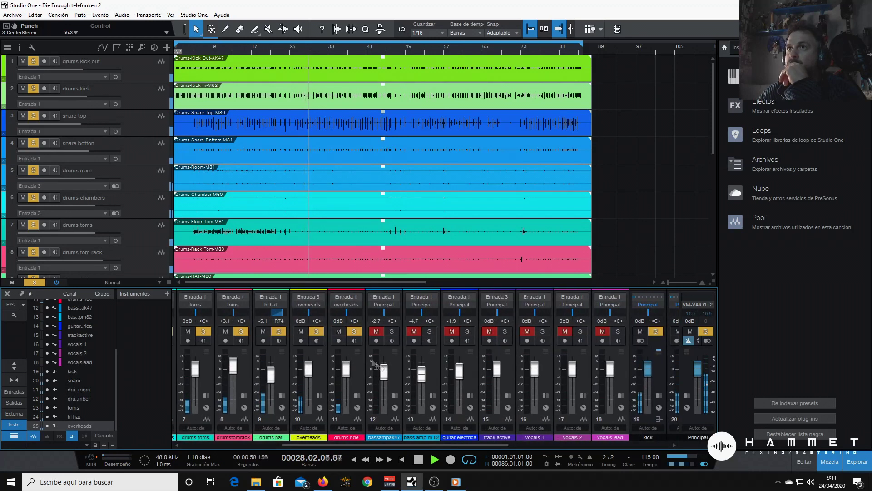
mouse_move(345, 312)
left_mouse_down()
mouse_move(323, 312)
mouse_move(342, 310)
left_mouse_up()
left_click(343, 306)
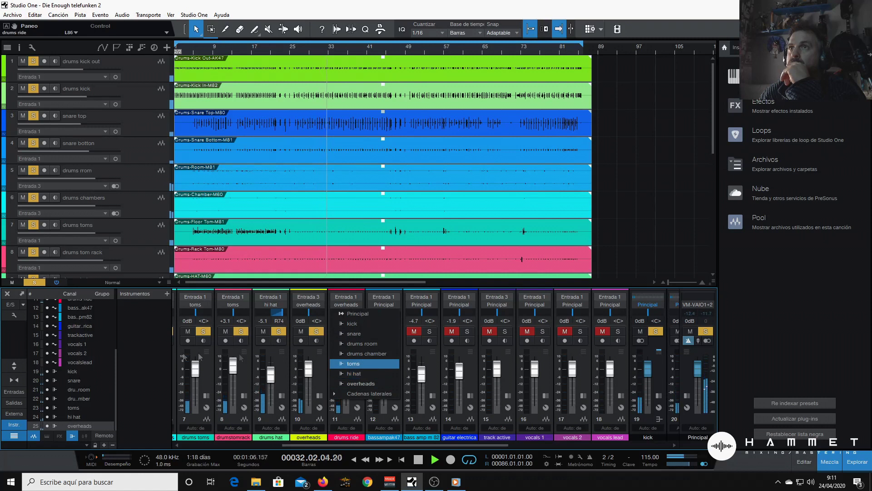
left_click(121, 372)
Step: Add a new bus channel to the mixer and name it ride
right_click(128, 375)
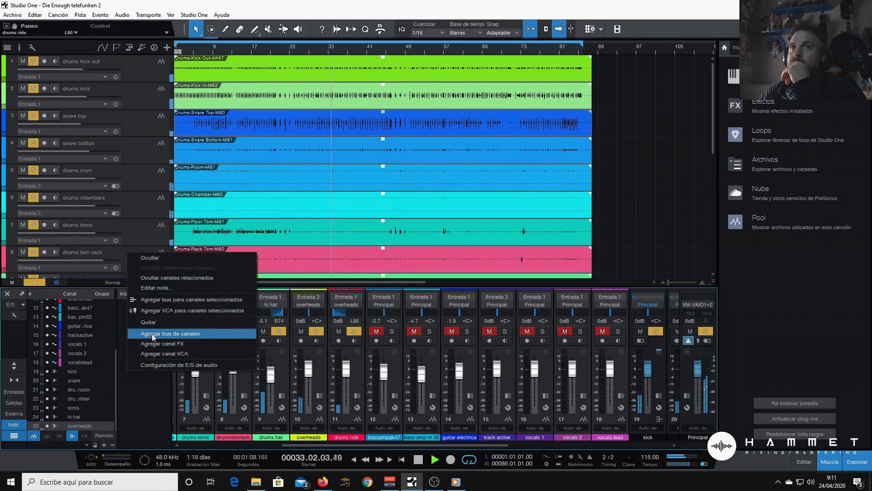
left_click(153, 337)
double_click(634, 437)
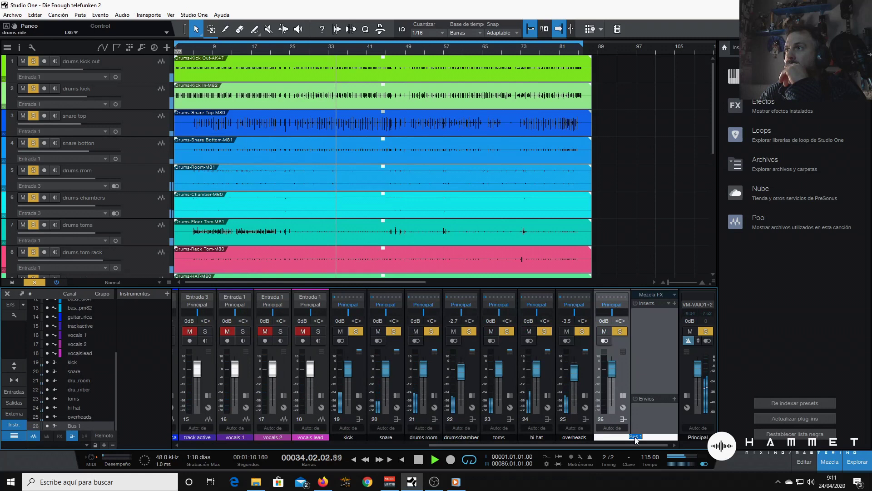
type("ride")
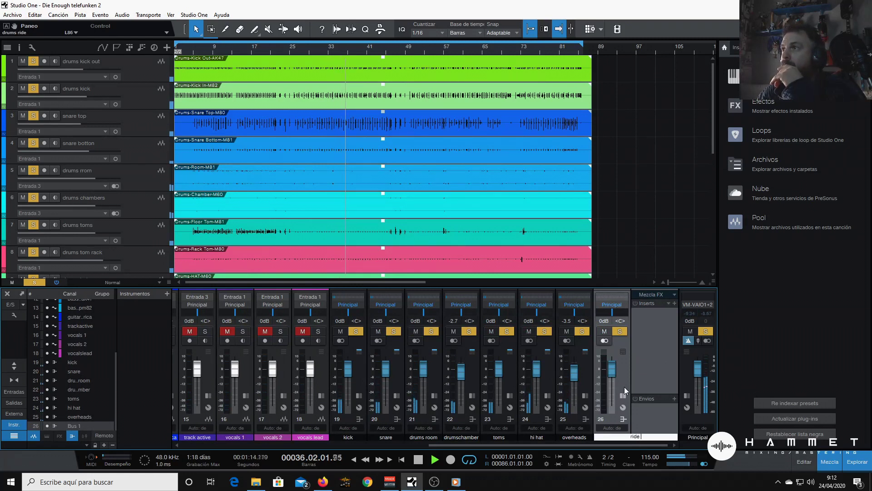
key("Return")
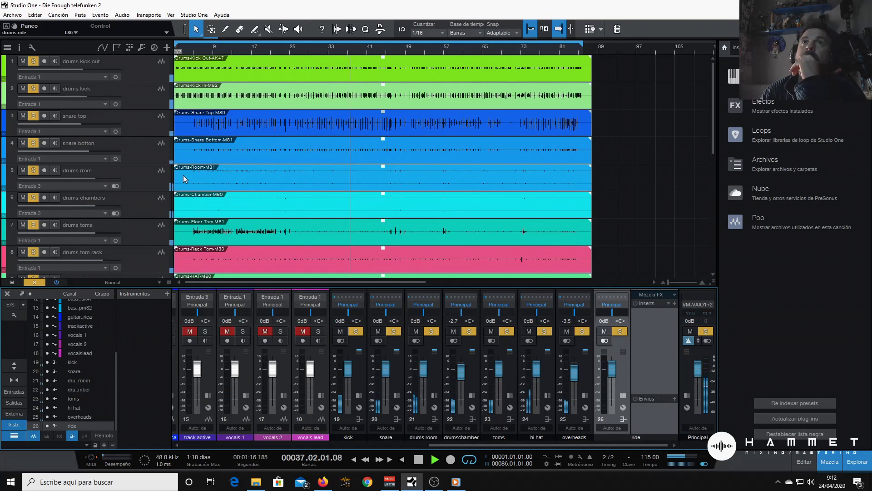
Step: Route the output of the drums ride track to the ride bus
scroll(184, 175, "down", 3)
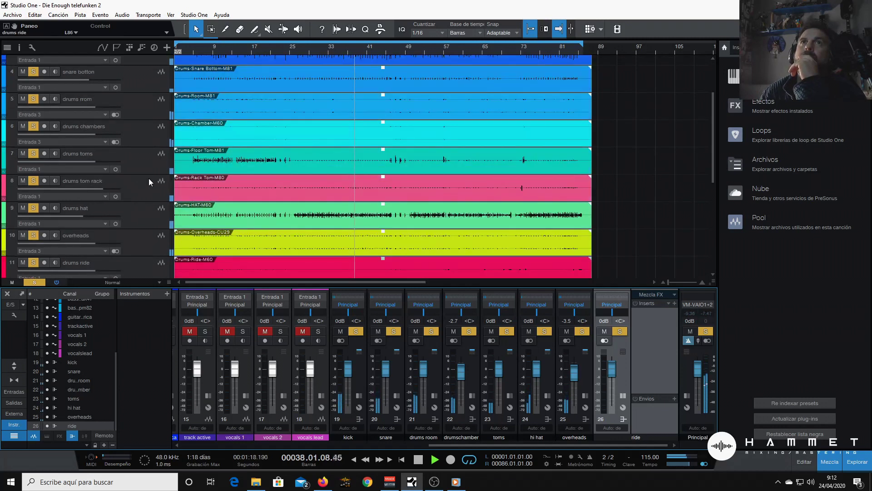
scroll(392, 244, "down", 1)
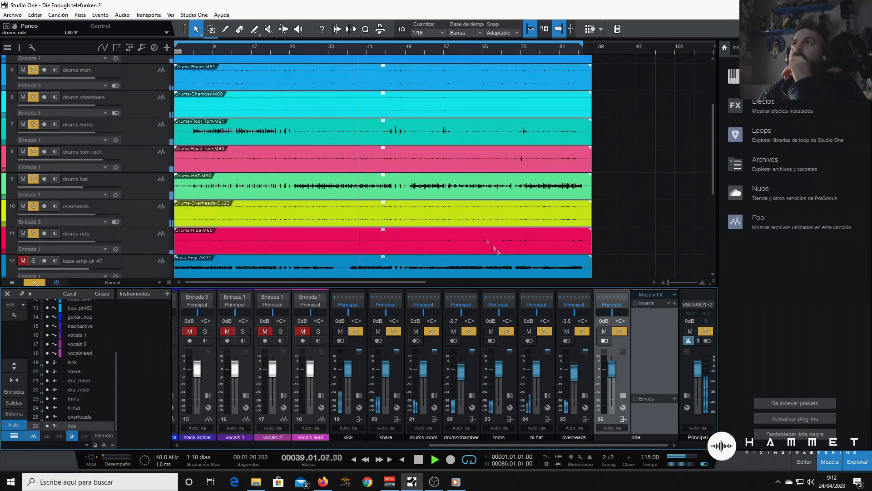
left_click_drag(455, 444, 317, 455)
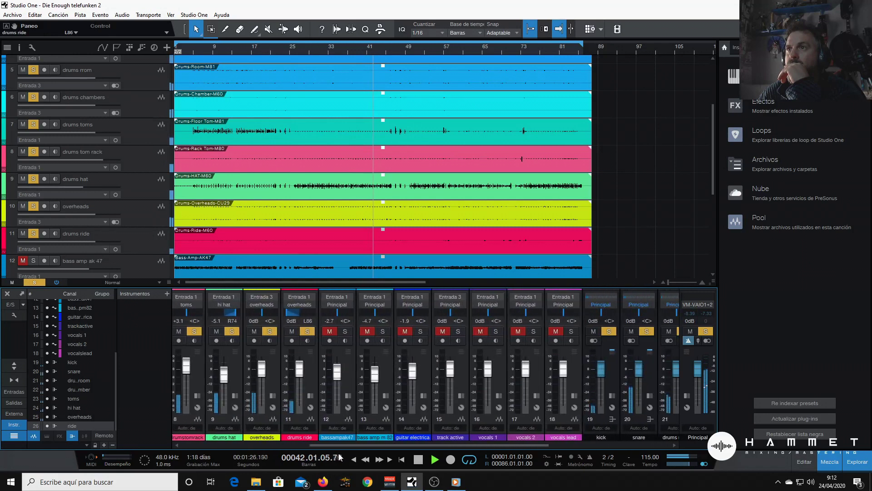
left_click(302, 304)
left_click(312, 394)
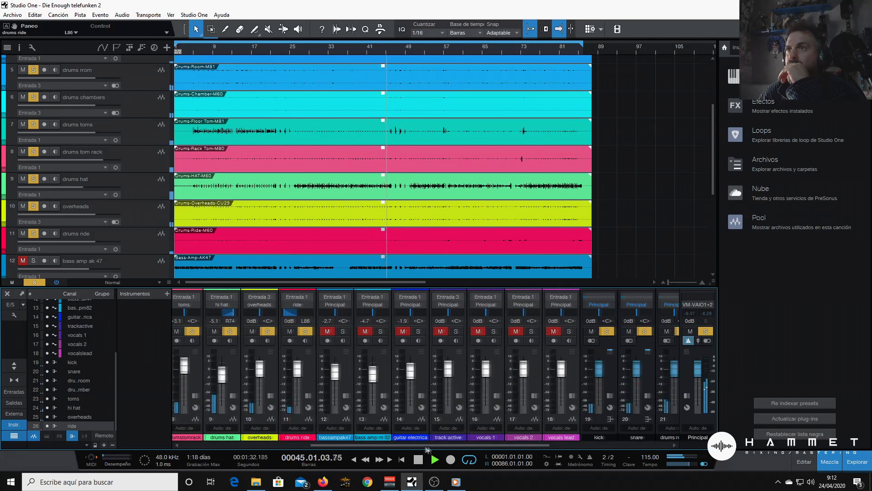
Step: Copy the CLA-76, API-550B and Center plug-ins from the overheads bus to the ride bus
scroll(662, 352, "right", 3)
double_click(588, 370)
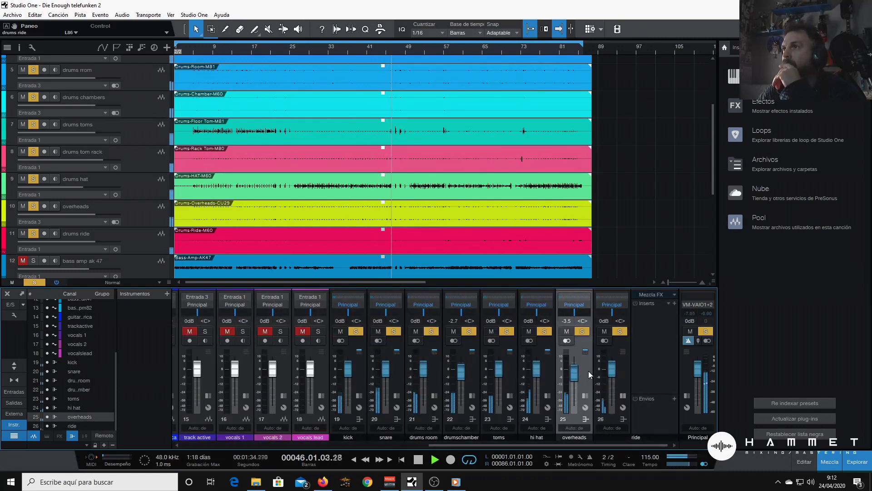
left_click(669, 366)
left_click(669, 366)
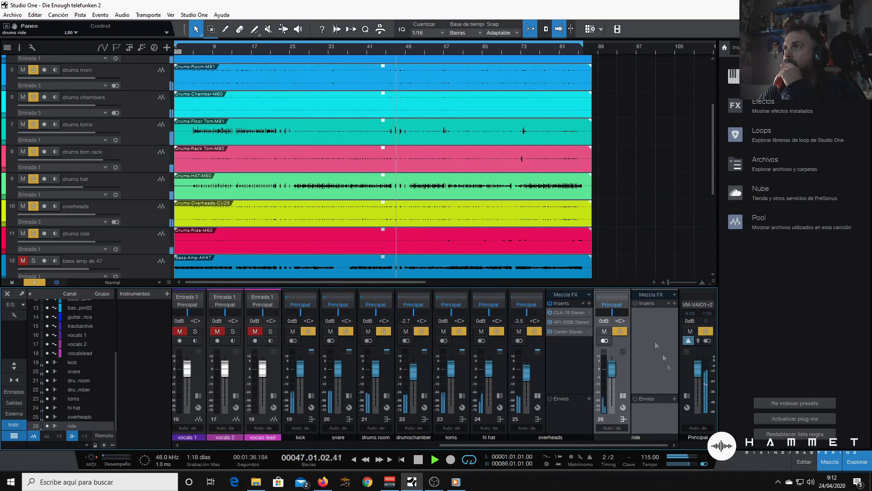
left_click_drag(568, 312, 637, 317)
left_click_drag(563, 321, 650, 323)
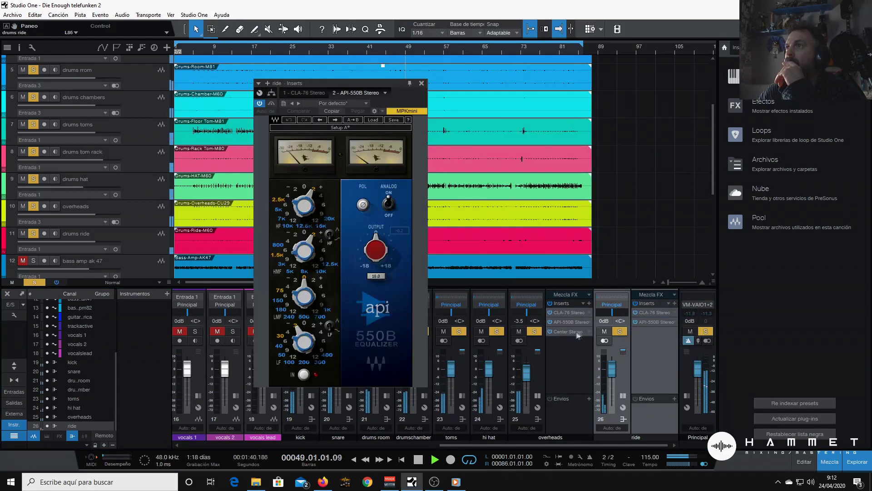
left_click_drag(565, 330, 650, 332)
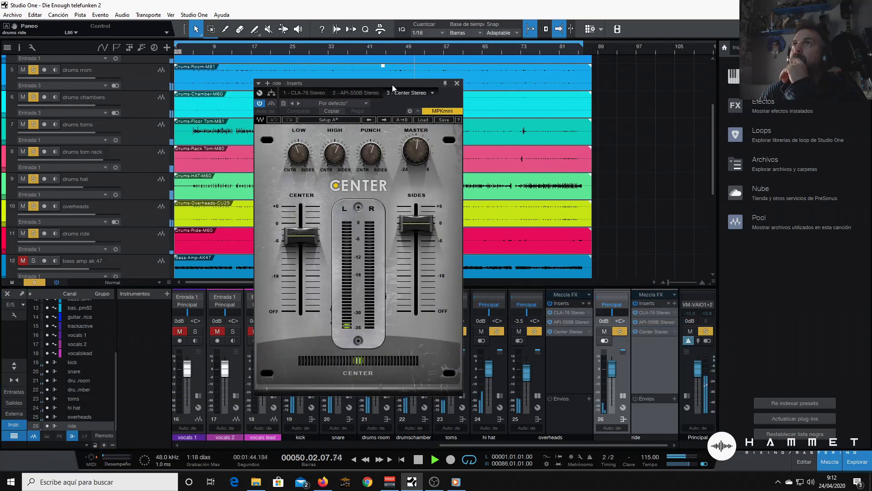
Step: On the ride bus API-550B equalizer, set high gain to +2 dB, output to 0.9 dB and low mid gain to +2 dB
left_click(656, 321)
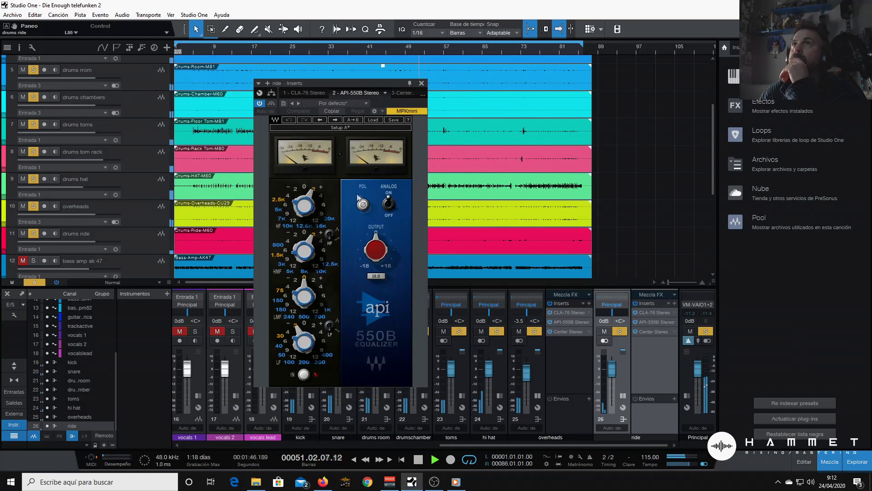
scroll(316, 193, "up", 1)
scroll(315, 193, "up", 1)
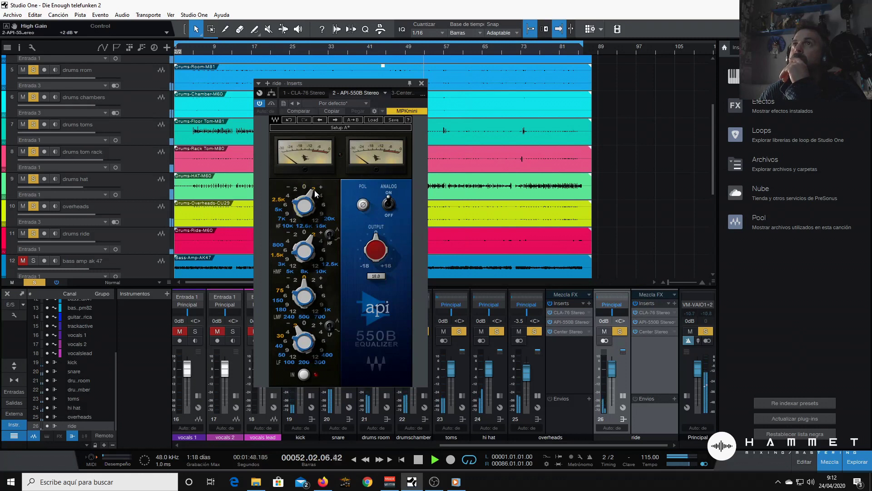
left_click_drag(374, 234, 374, 242)
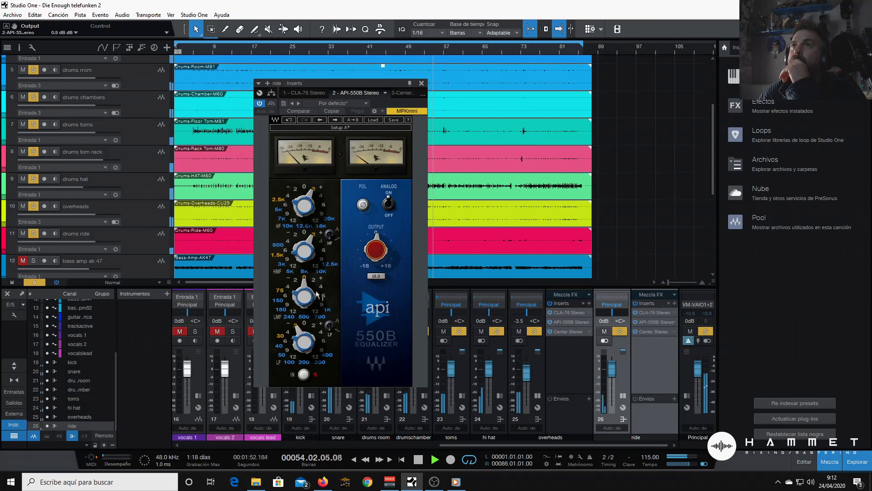
scroll(310, 282, "up", 1)
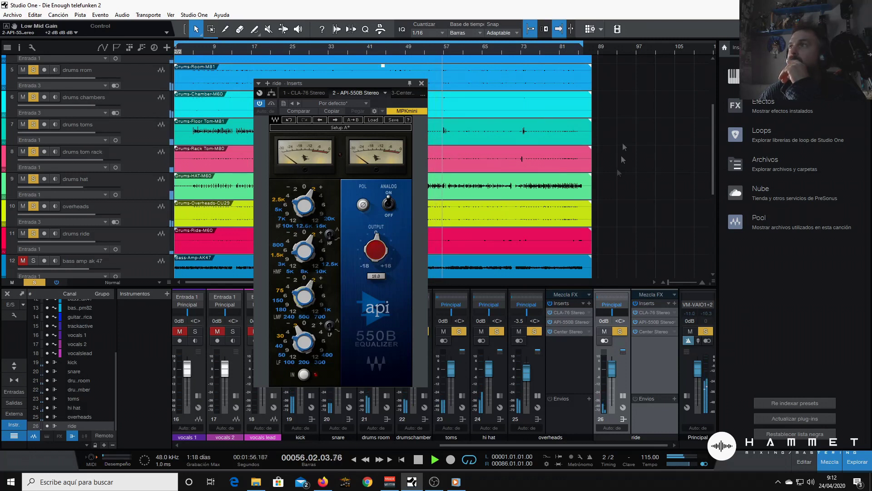
left_click(421, 84)
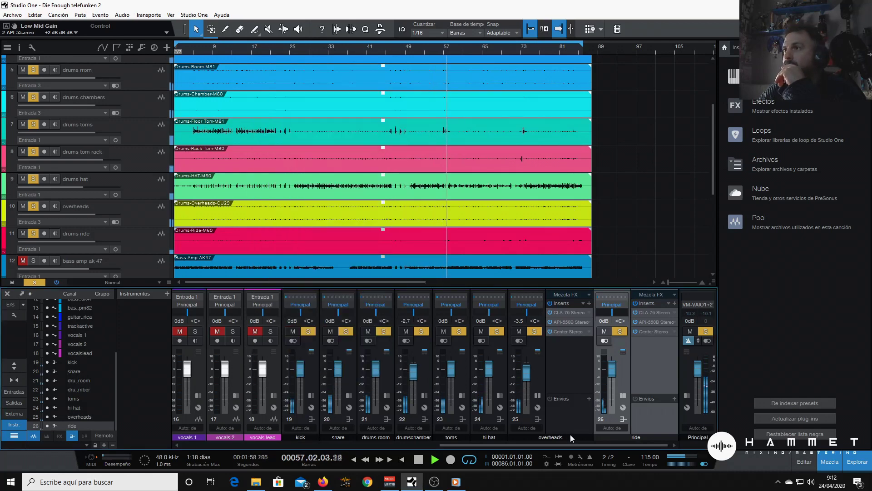
Step: Unmute and solo the two bass amp tracks, ak 47 and m 82
left_click_drag(576, 444, 420, 447)
left_click(388, 332)
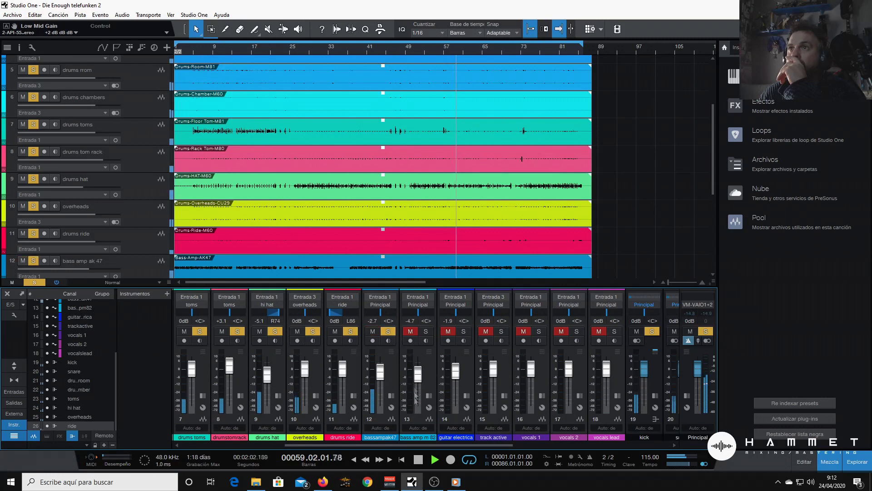
left_click_drag(388, 446, 401, 445)
left_click(382, 331)
left_click(397, 331)
Step: Add another bus channel for the bass tracks and name it bajo
right_click(124, 366)
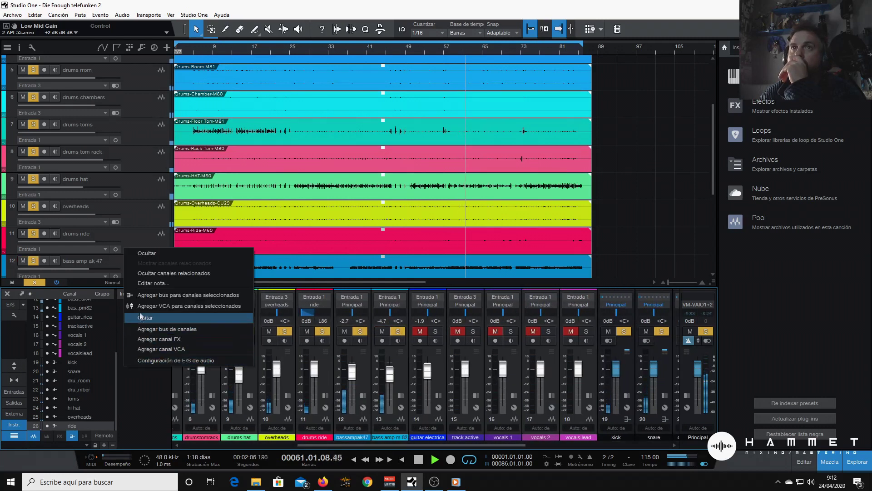
left_click(168, 331)
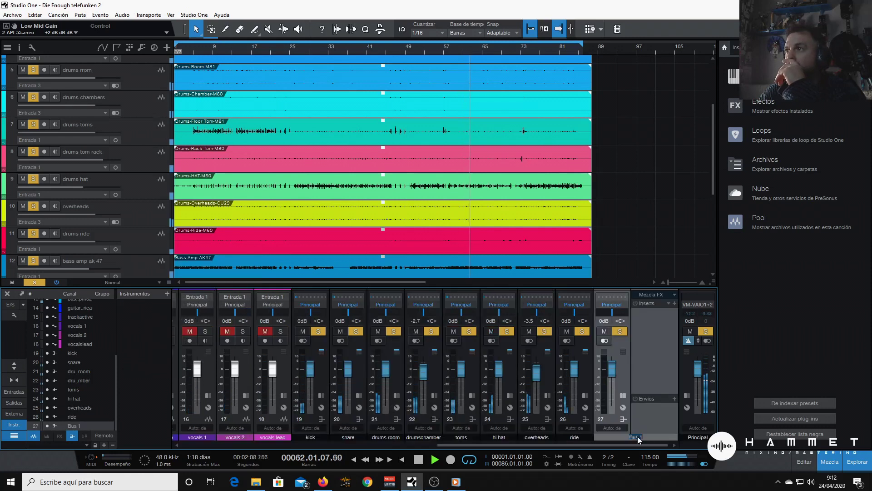
type("bajo")
key("Return")
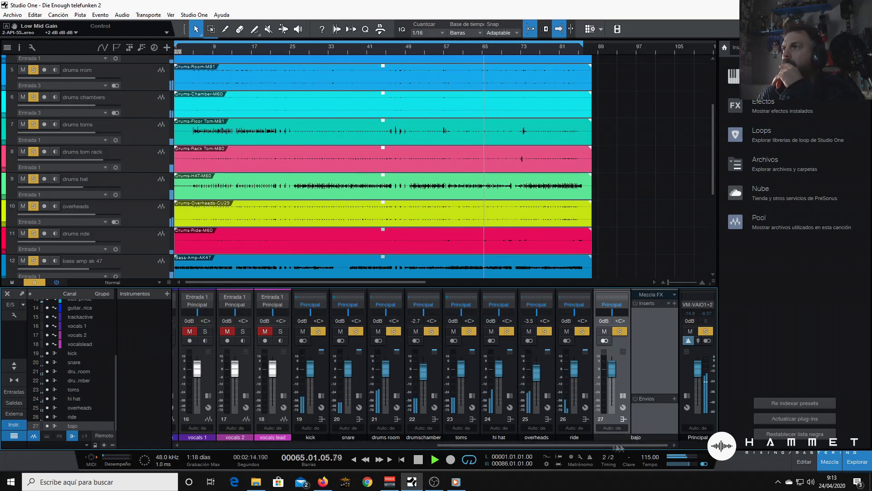
Step: Browse the compressor and limiter plug-ins available as inserts for the bajo bus
left_click(675, 302)
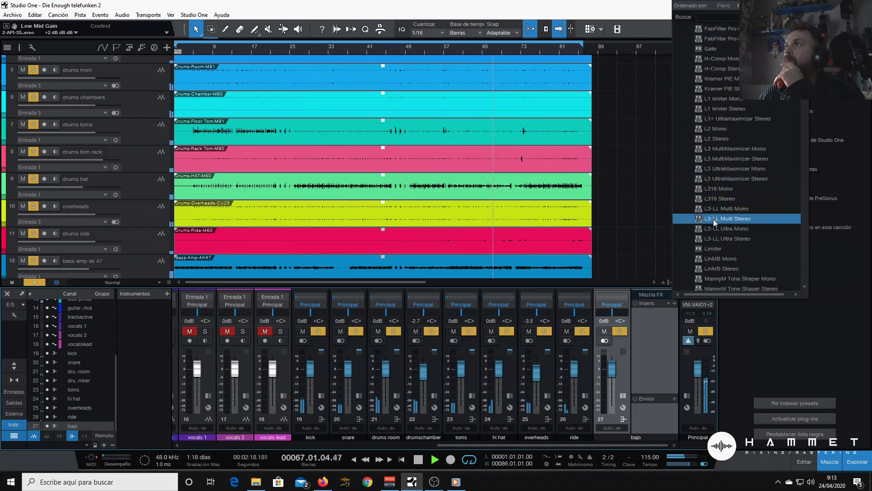
scroll(722, 227, "down", 9)
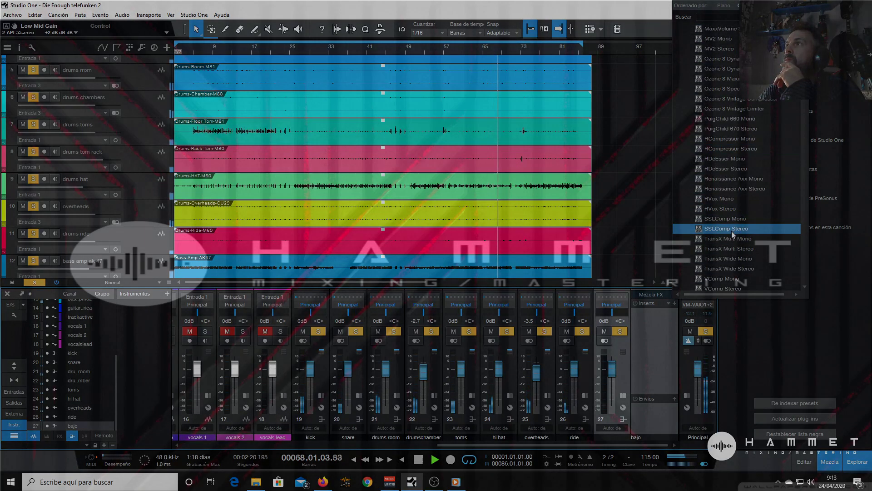